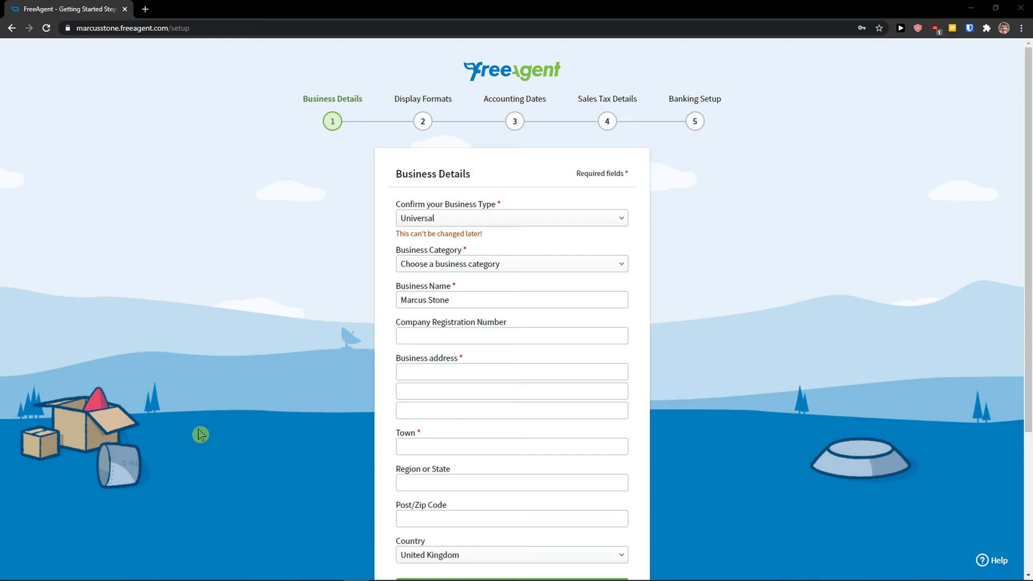
- Zoom in on the form and keep Universal as the business type
scroll(194, 435, "down", 1)
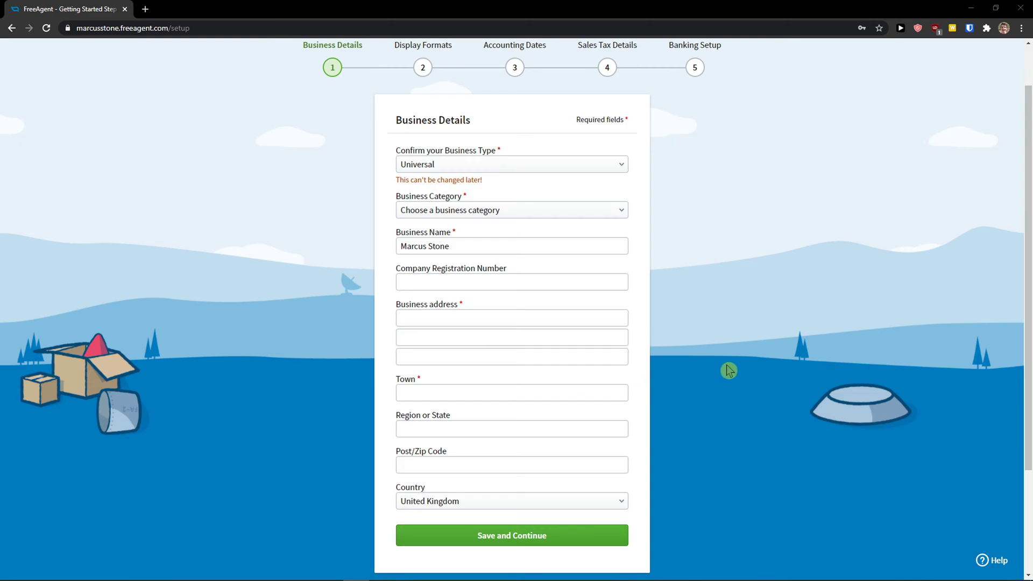
key("ctrl+equal")
key("ctrl+equal")
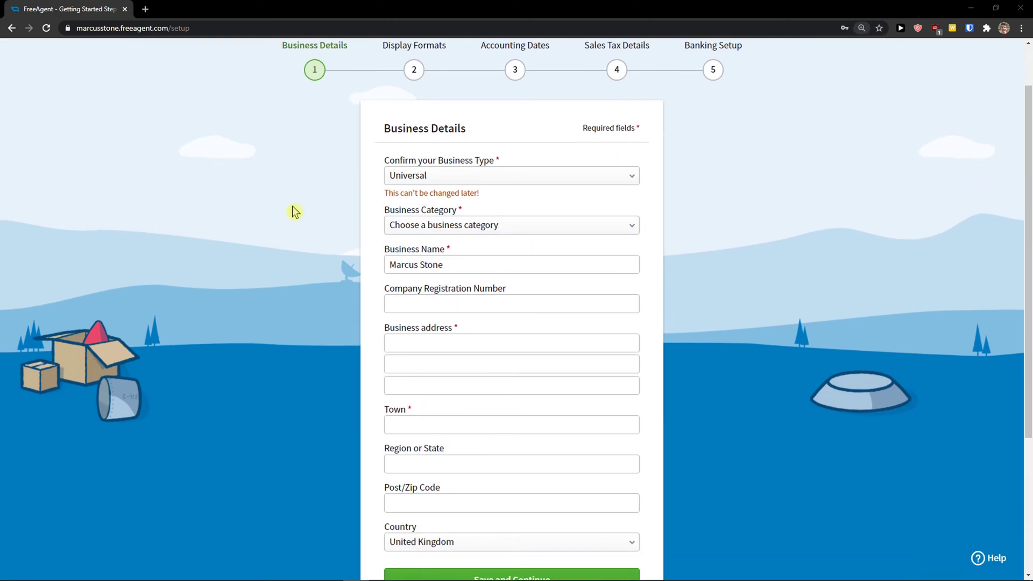
scroll(291, 237, "down", 1)
scroll(288, 258, "up", 1)
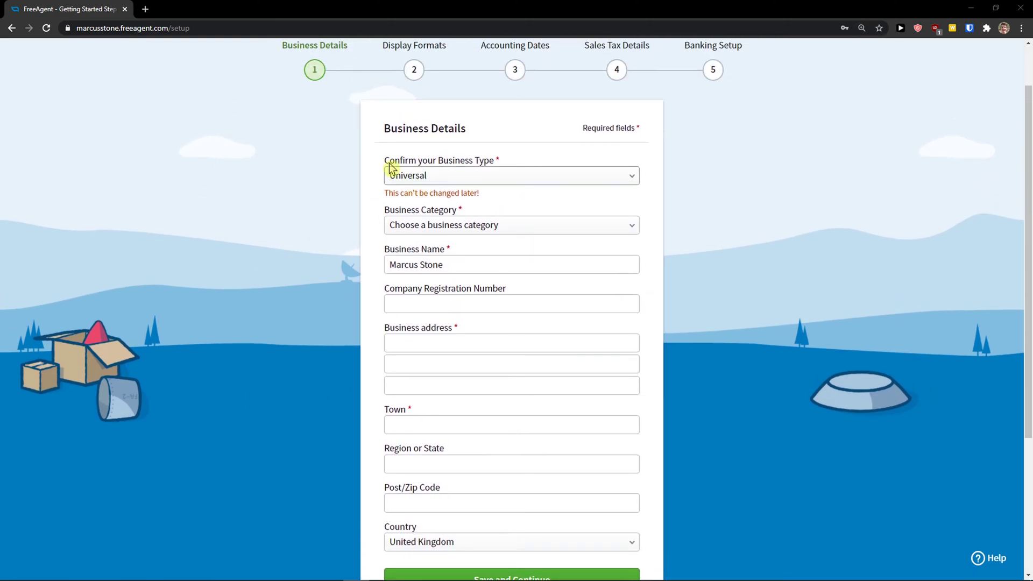
left_click(481, 174)
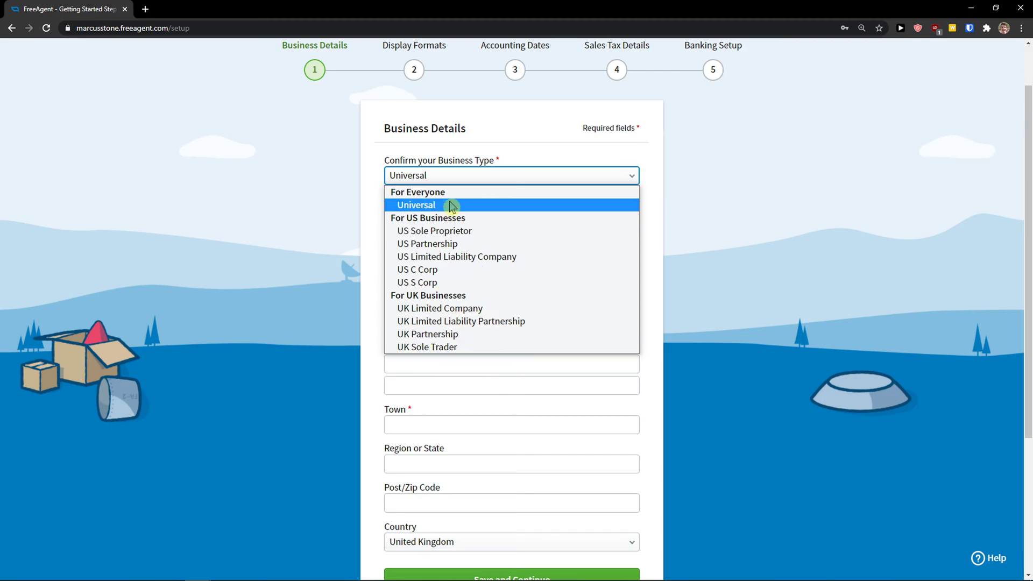
left_click(431, 207)
- Fill in the business address from the saved autofill address
scroll(317, 245, "down", 1)
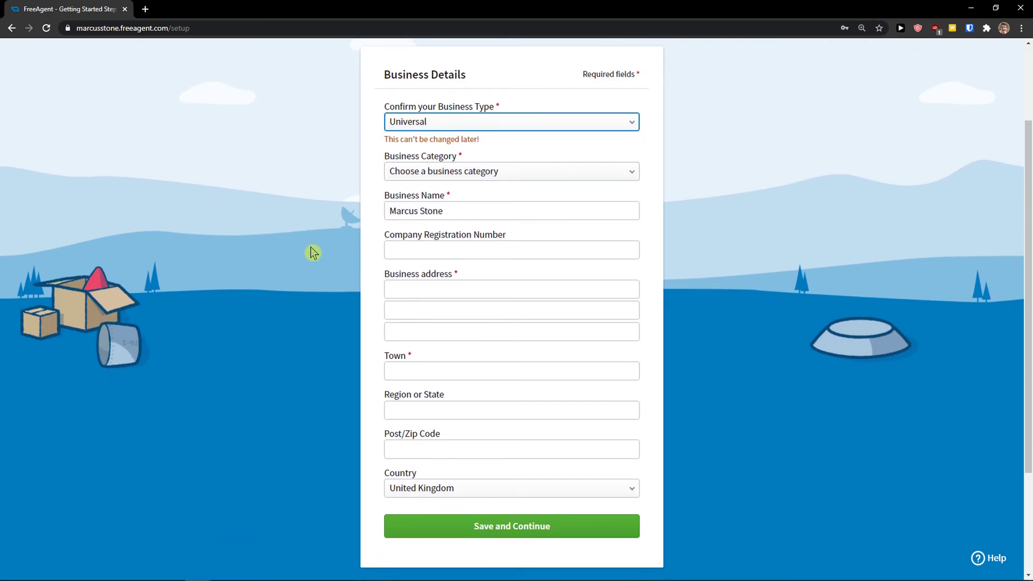
left_click(424, 250)
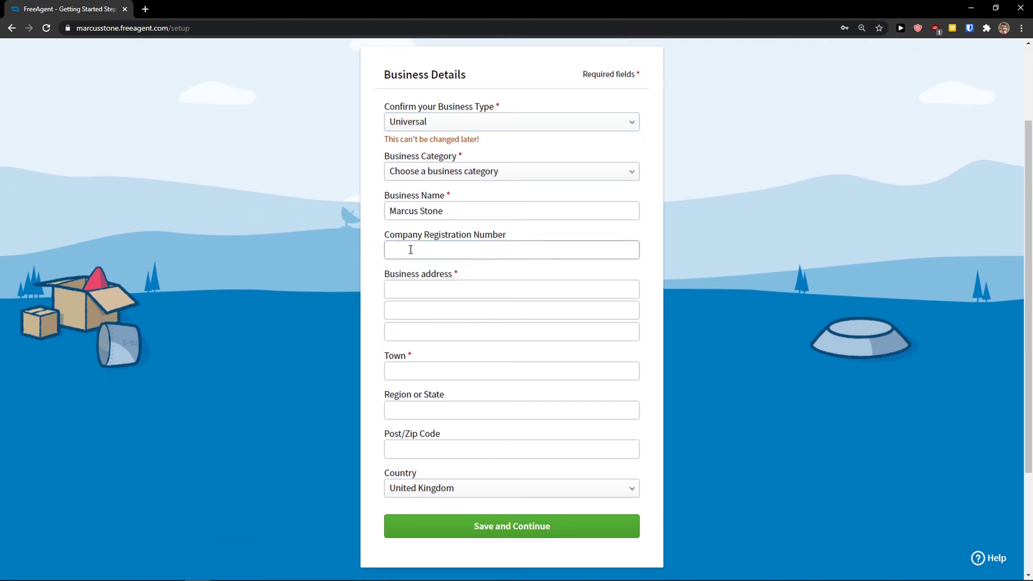
left_click(404, 289)
left_click(428, 324)
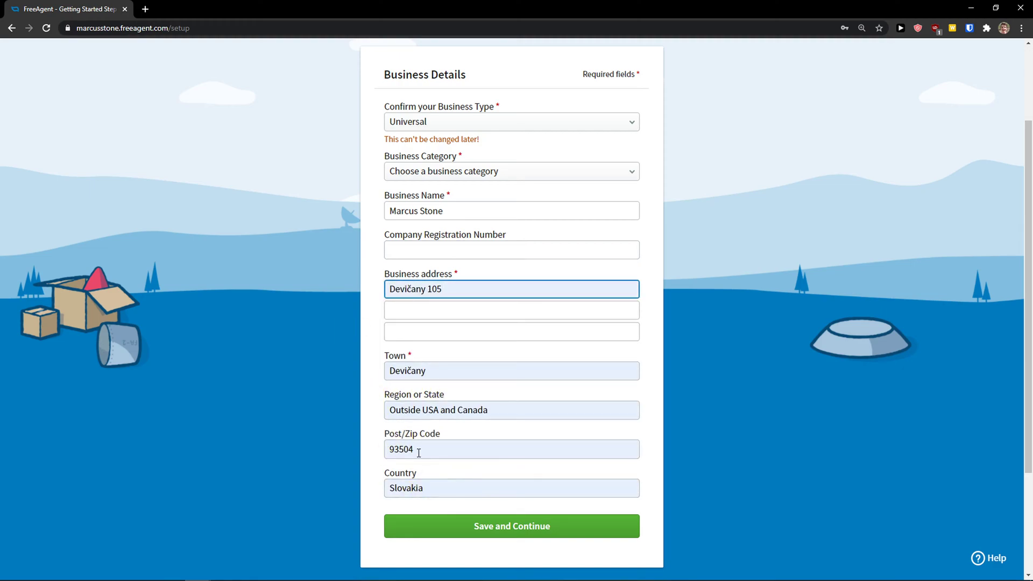
left_click(427, 251)
left_click(345, 256)
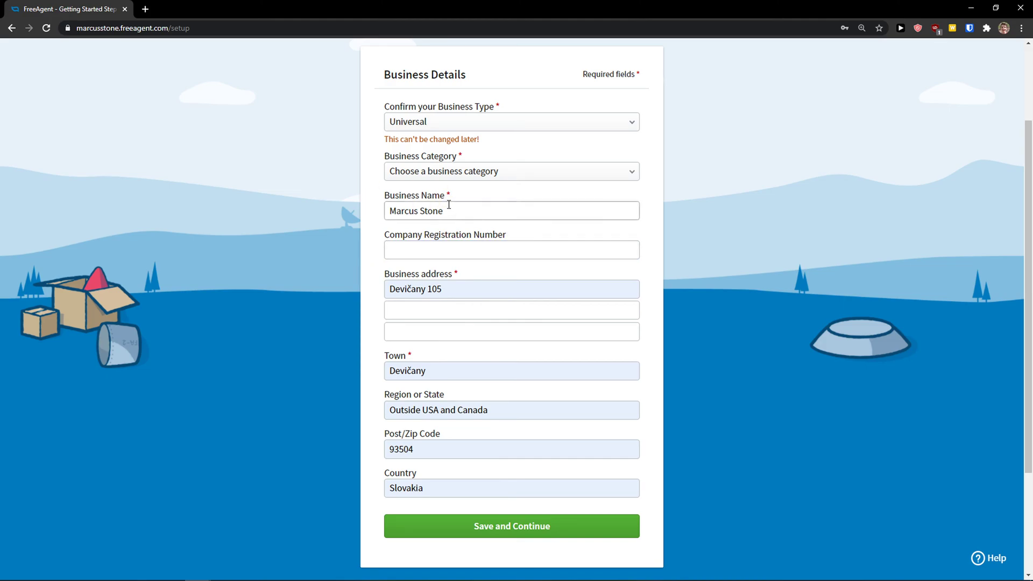
- Choose Accounting & Bookkeeping as the business category and save the Business Details
left_click(568, 526)
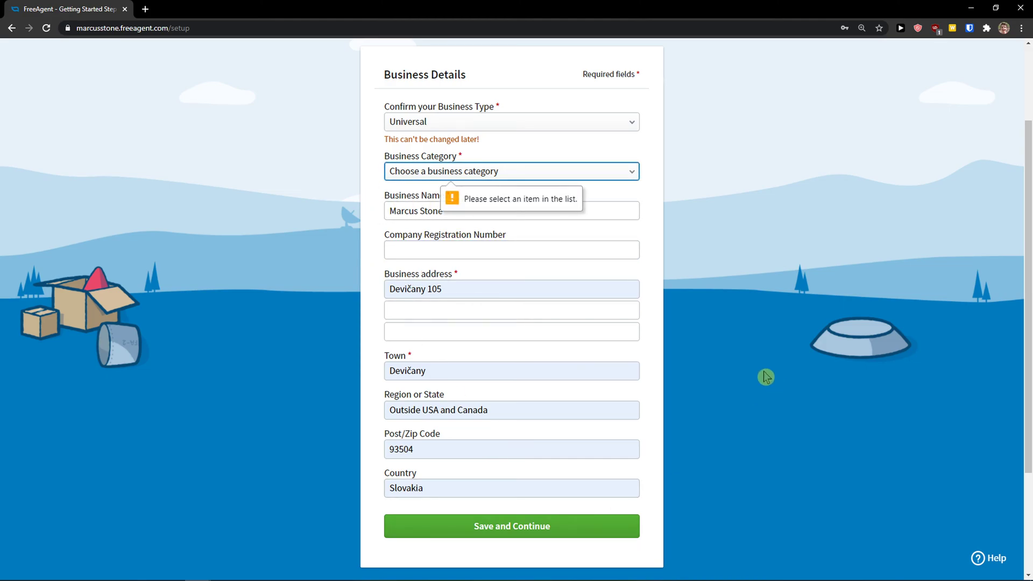
left_click(535, 172)
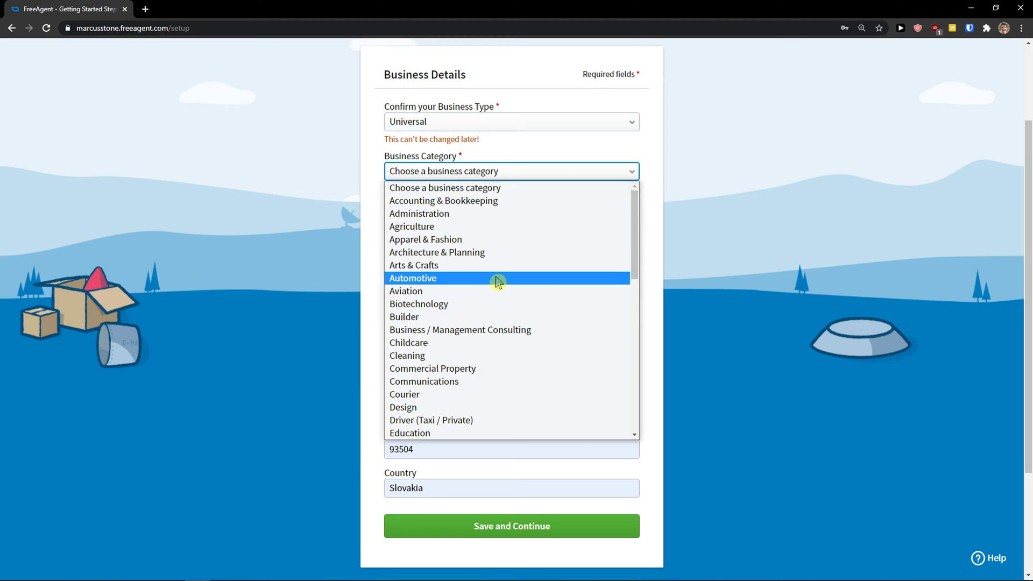
left_click(493, 205)
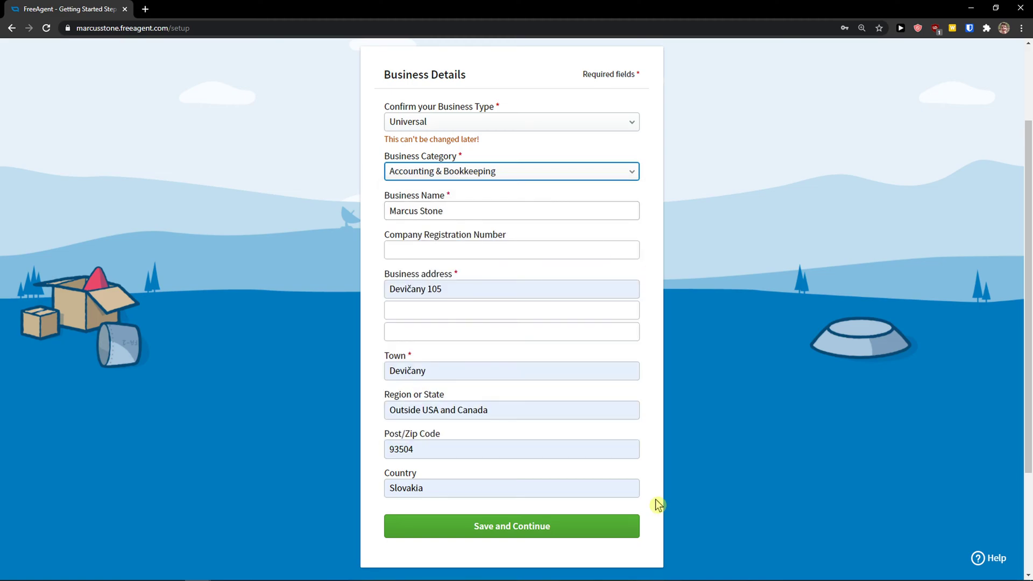
left_click(568, 531)
scroll(751, 432, "up", 1)
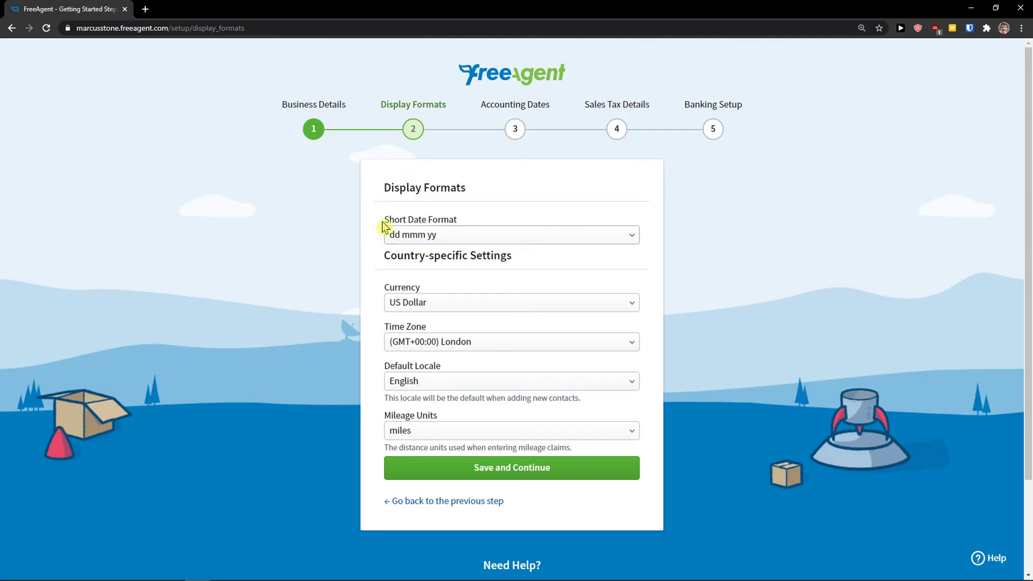
left_click_drag(386, 221, 477, 224)
key("ctrl+plus")
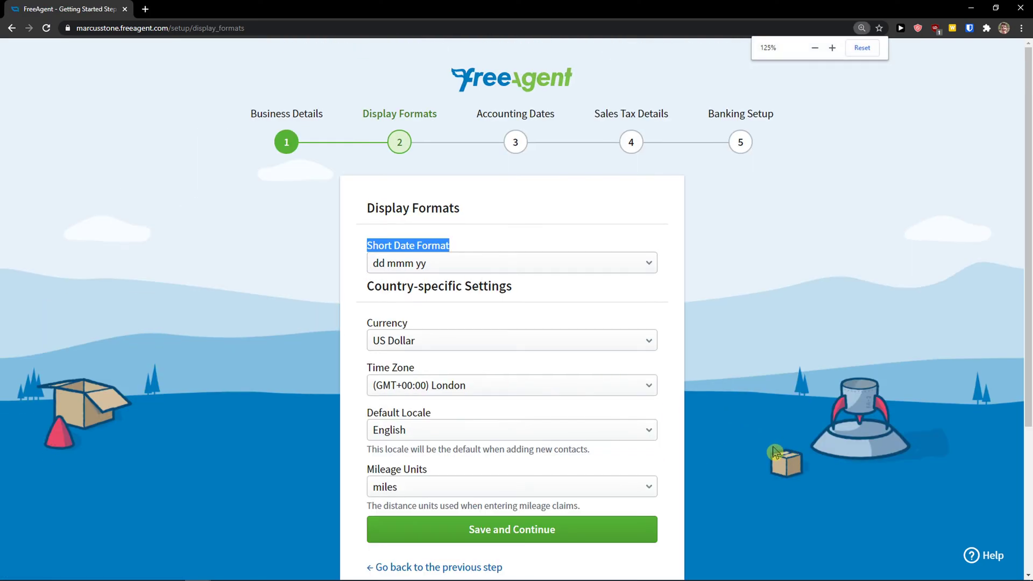
scroll(611, 320, "down", 2)
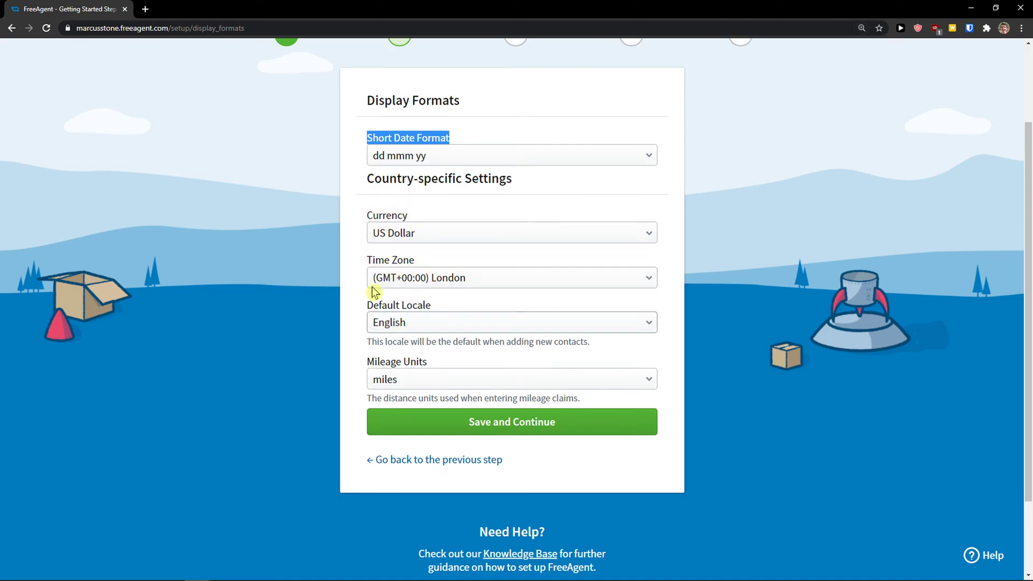
left_click(405, 322)
left_click(392, 327)
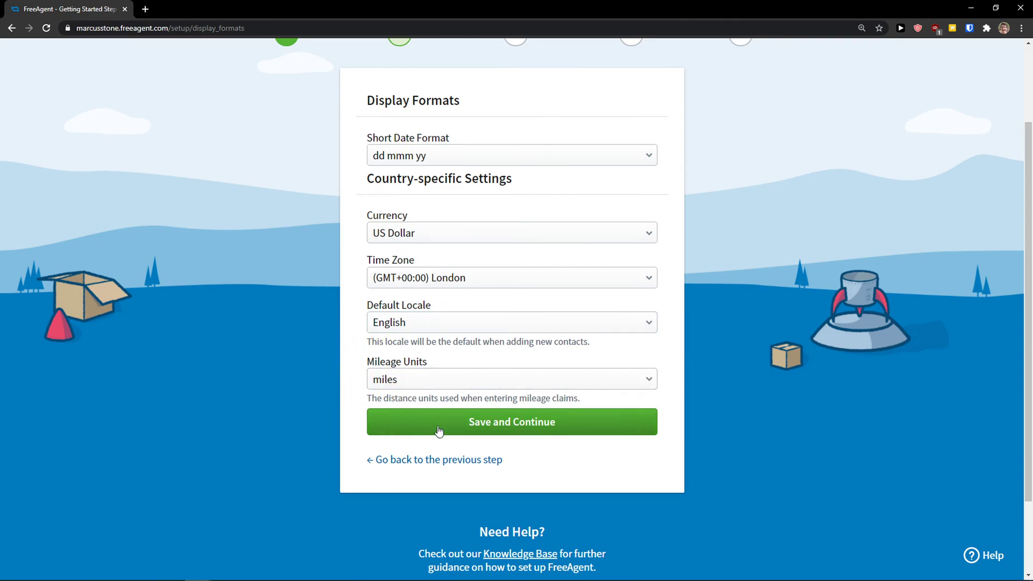
- Review the default accounting dates: business start 01 Jan 21, year end 31 Dec 21
scroll(358, 450, "up", 1)
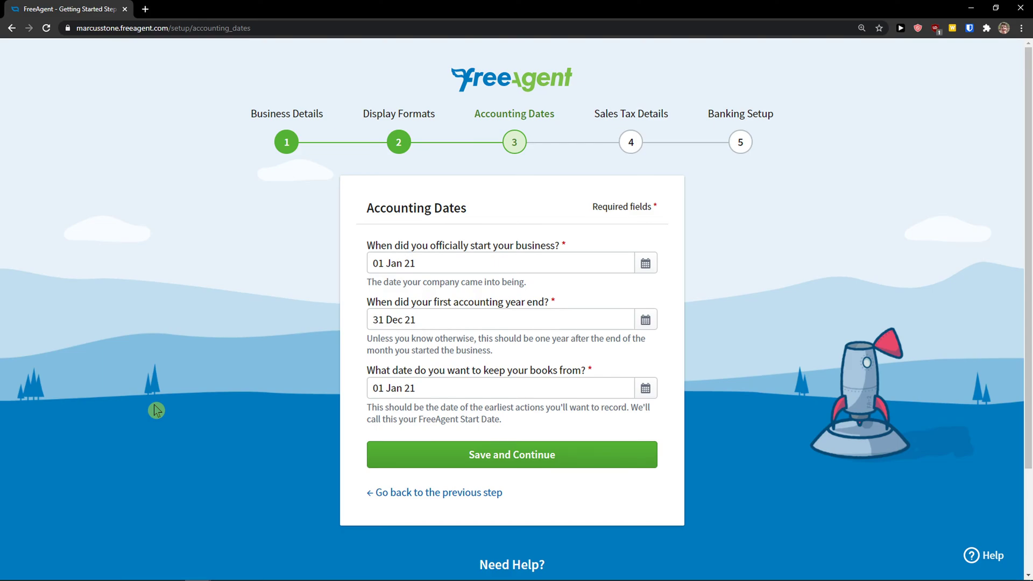
scroll(156, 410, "down", 1)
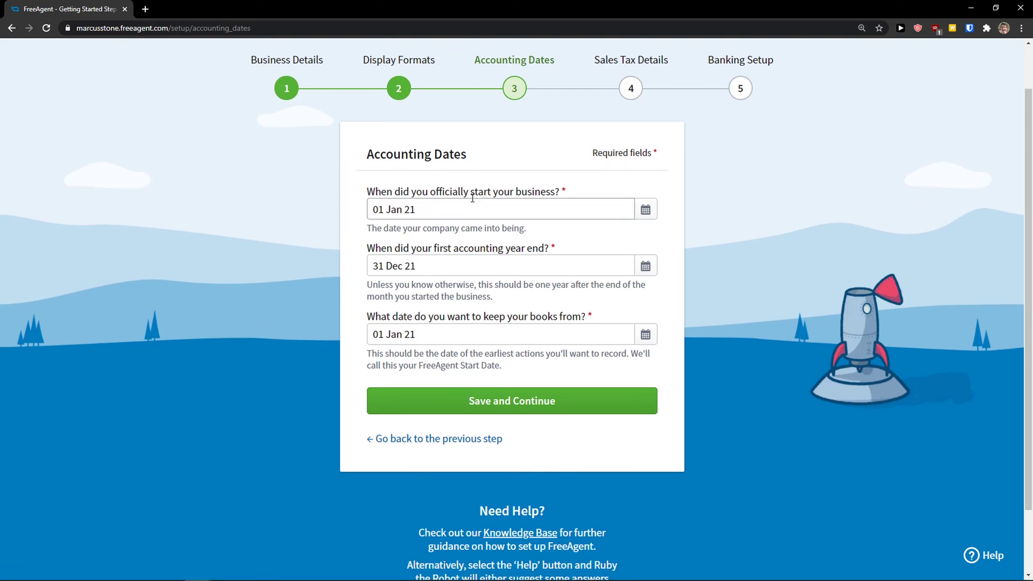
left_click_drag(530, 196, 560, 195)
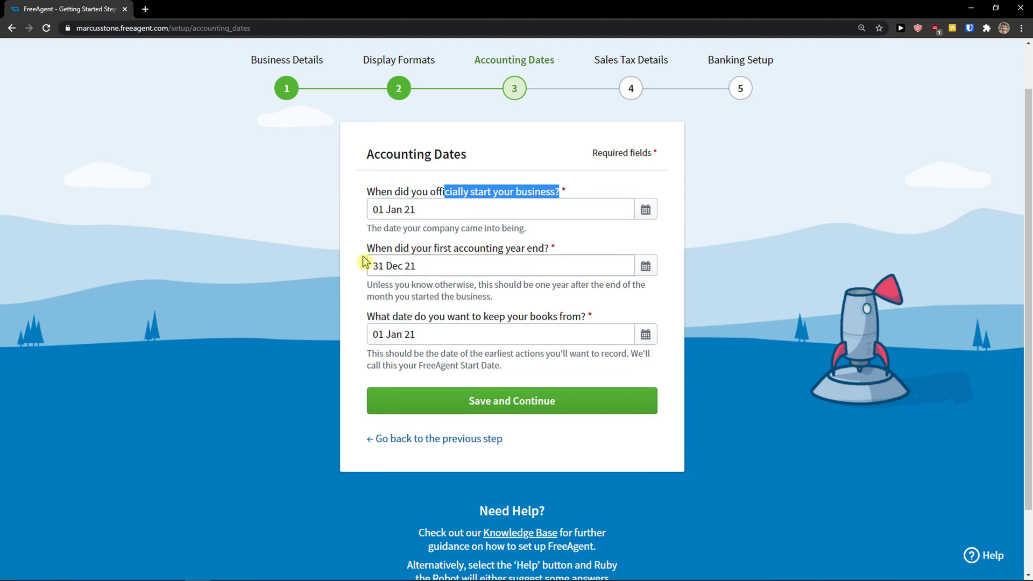
left_click_drag(365, 257, 565, 251)
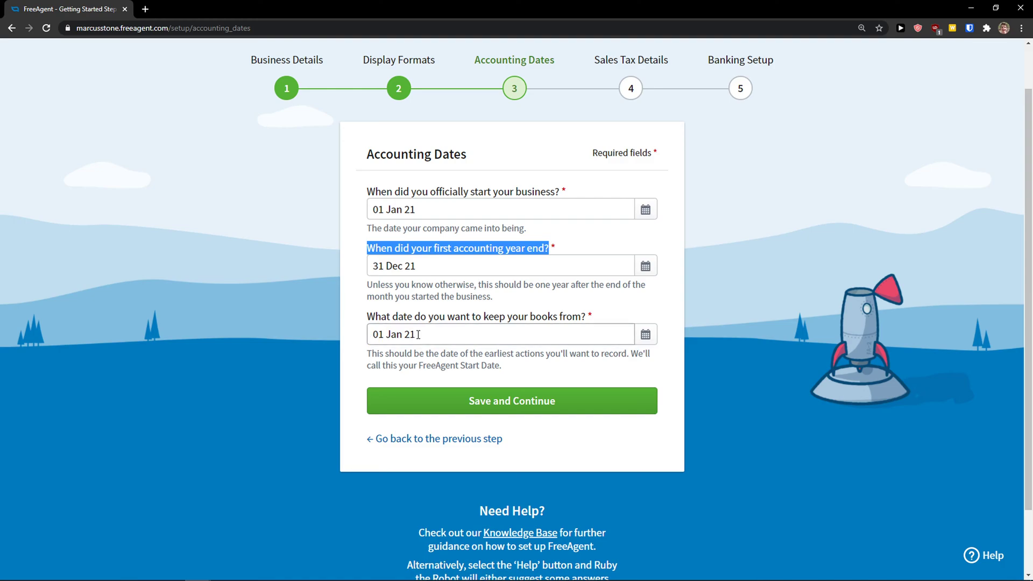
- Save the accounting dates, then mark the business as registered for sales tax
left_click(479, 411)
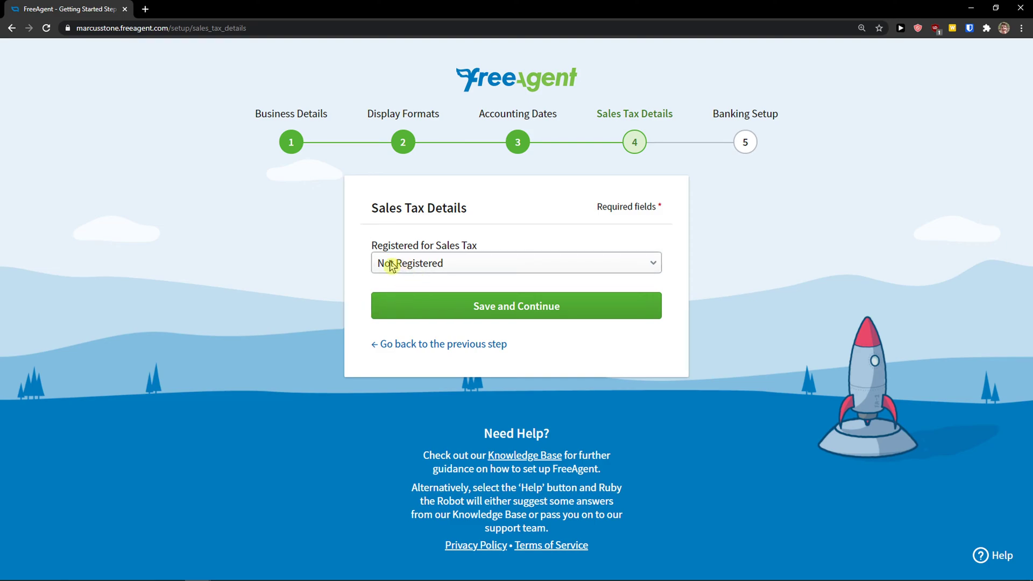
left_click(391, 265)
left_click(387, 263)
left_click(394, 260)
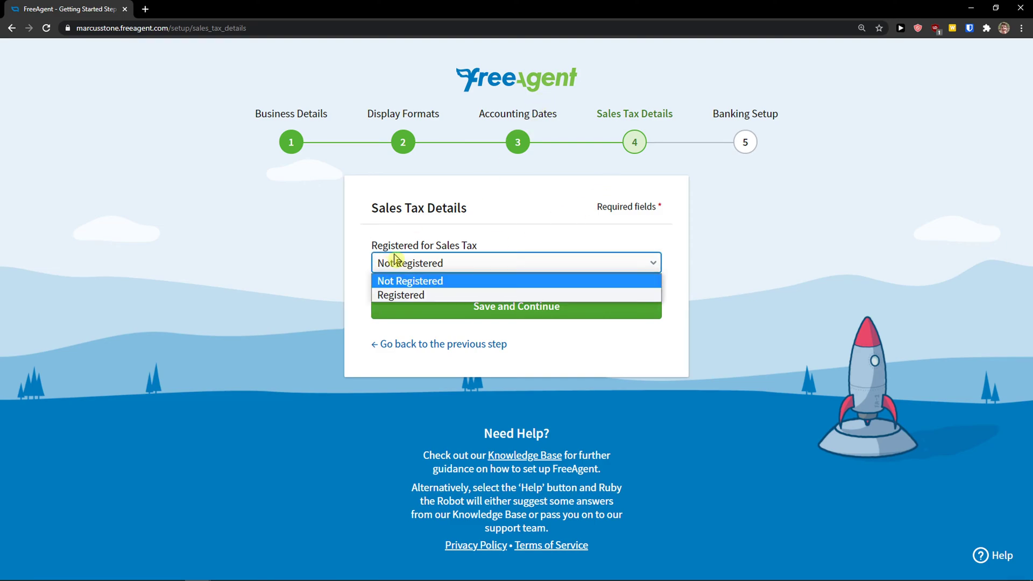
left_click(396, 297)
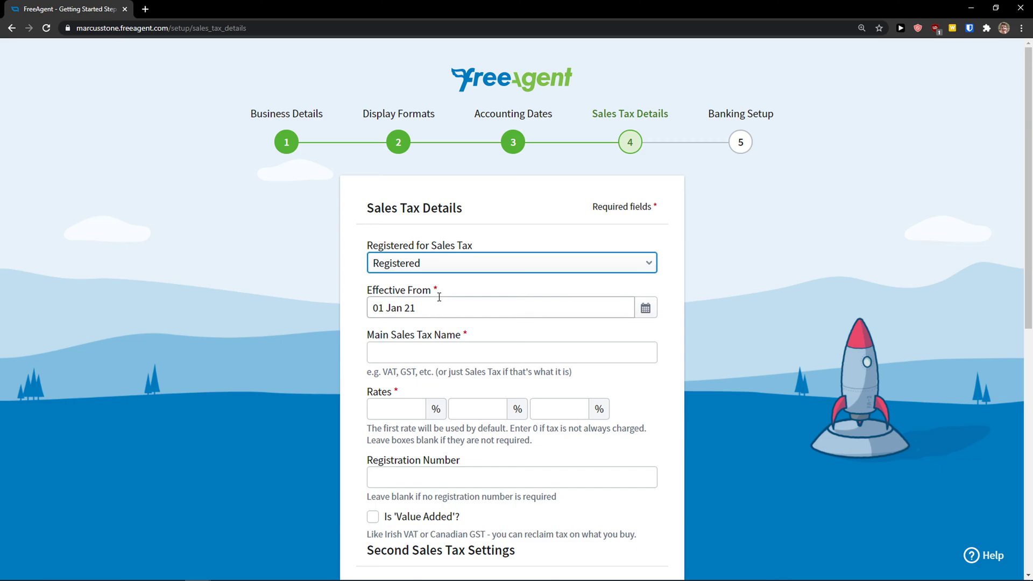
- Switch the sales tax registration back to Not Registered
scroll(445, 301, "down", 3)
scroll(445, 300, "up", 3)
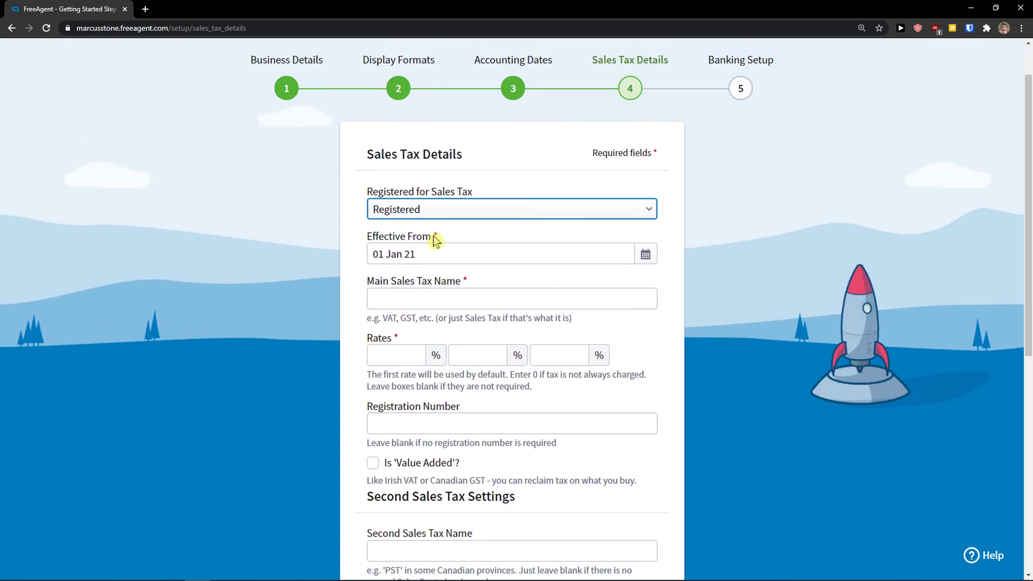
scroll(434, 254, "down", 4)
scroll(425, 256, "up", 2)
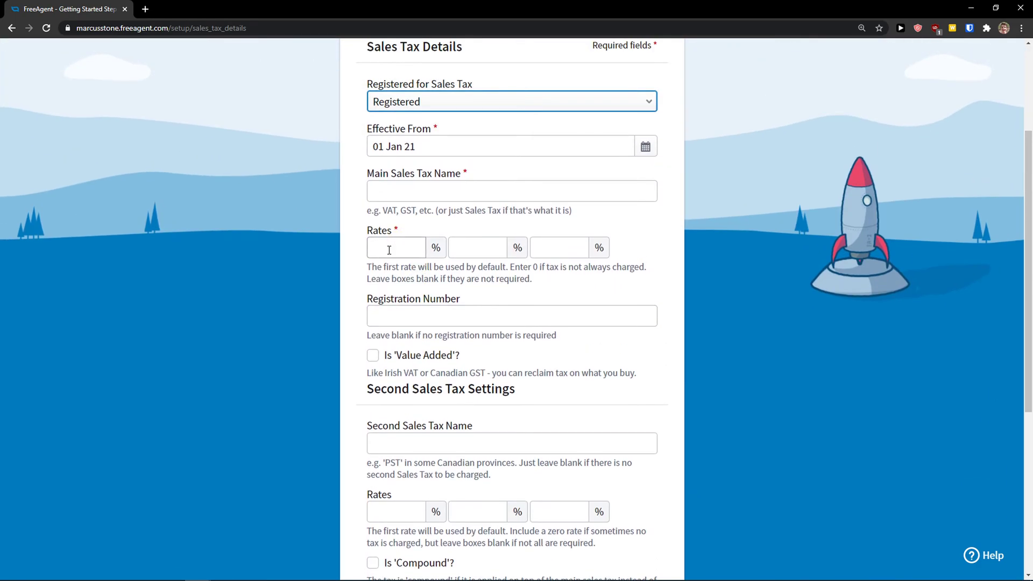
scroll(397, 255, "up", 1)
left_click(428, 162)
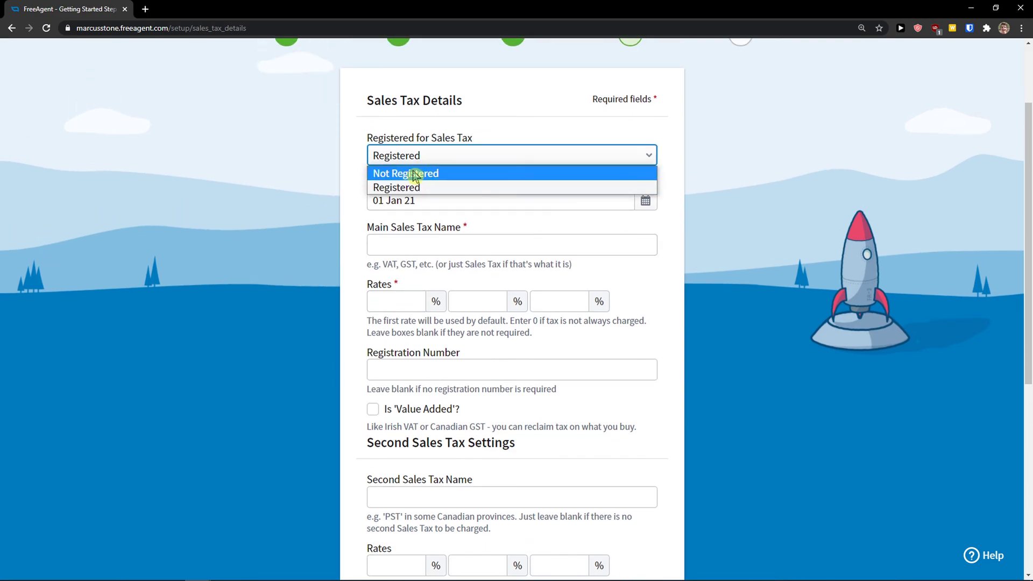
left_click(411, 173)
- Save the sales tax details and give the Business Checking Account a 5000 opening balance
left_click(466, 321)
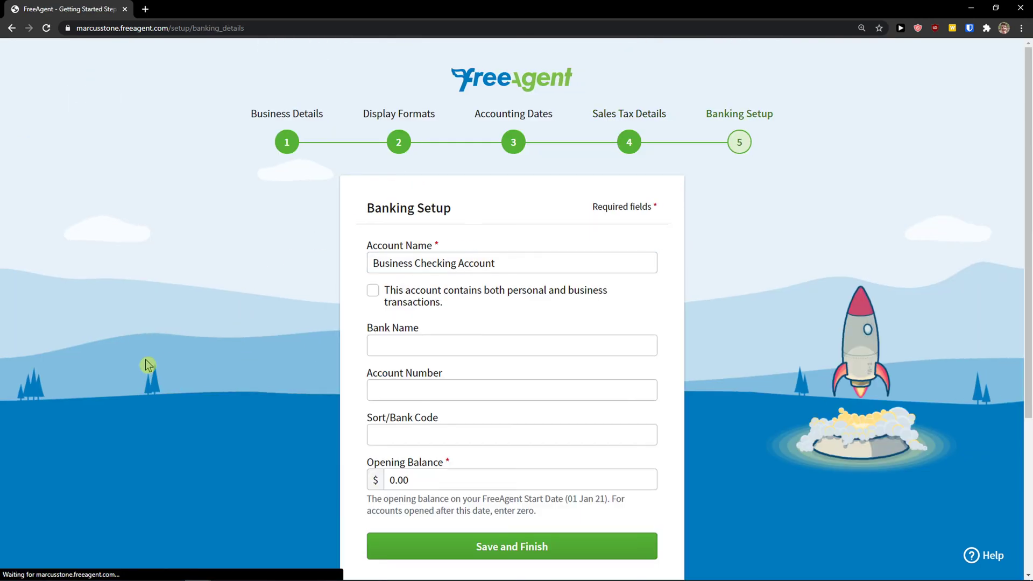
scroll(155, 359, "down", 1)
scroll(155, 359, "down", 1)
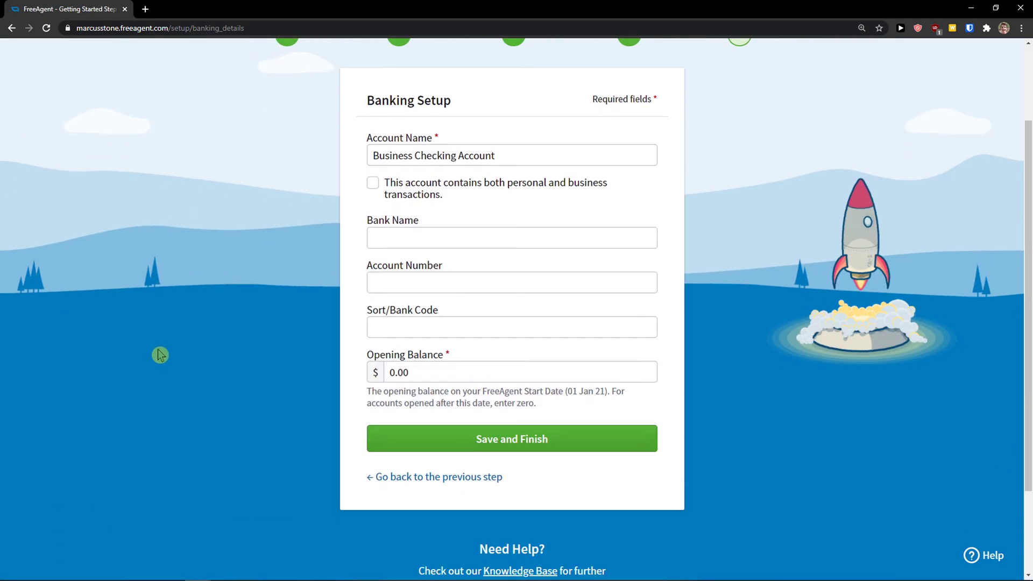
scroll(160, 355, "up", 1)
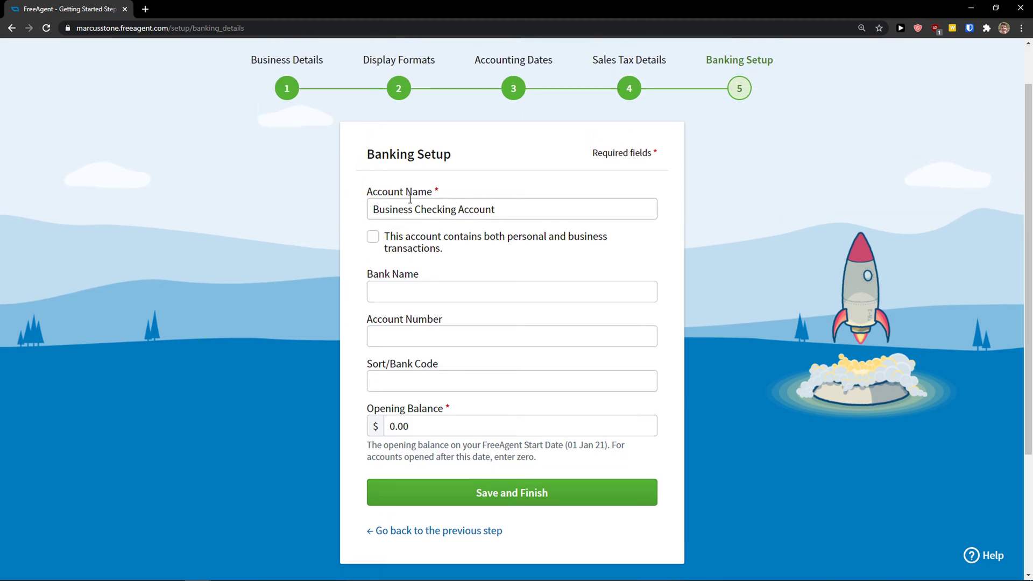
left_click_drag(379, 209, 521, 204)
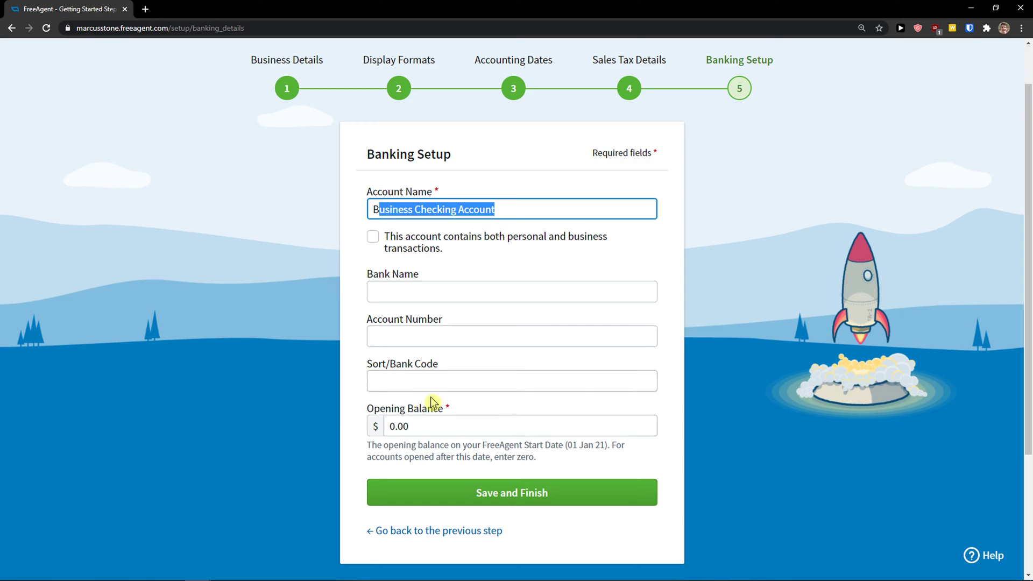
scroll(434, 404, "down", 1)
left_click(434, 369)
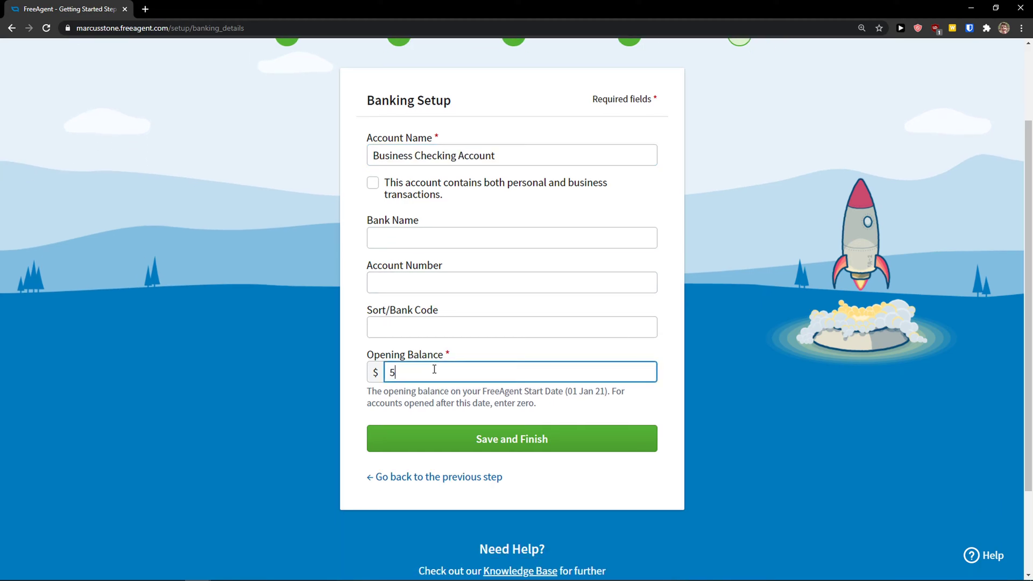
left_click(821, 434)
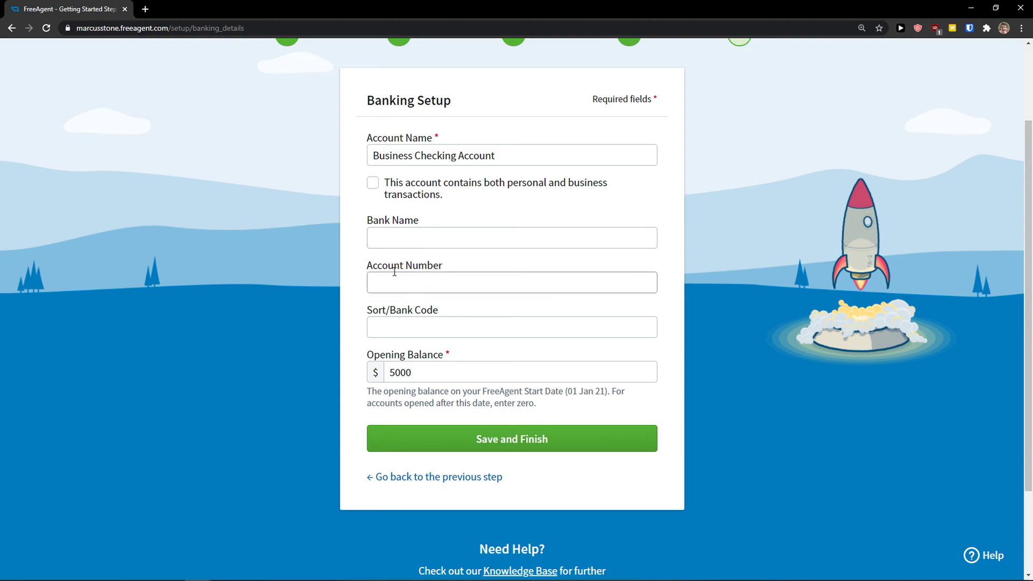
- Finish setup, close the welcome message, and review the $5,000 bank balance on the Overview
left_click(524, 425)
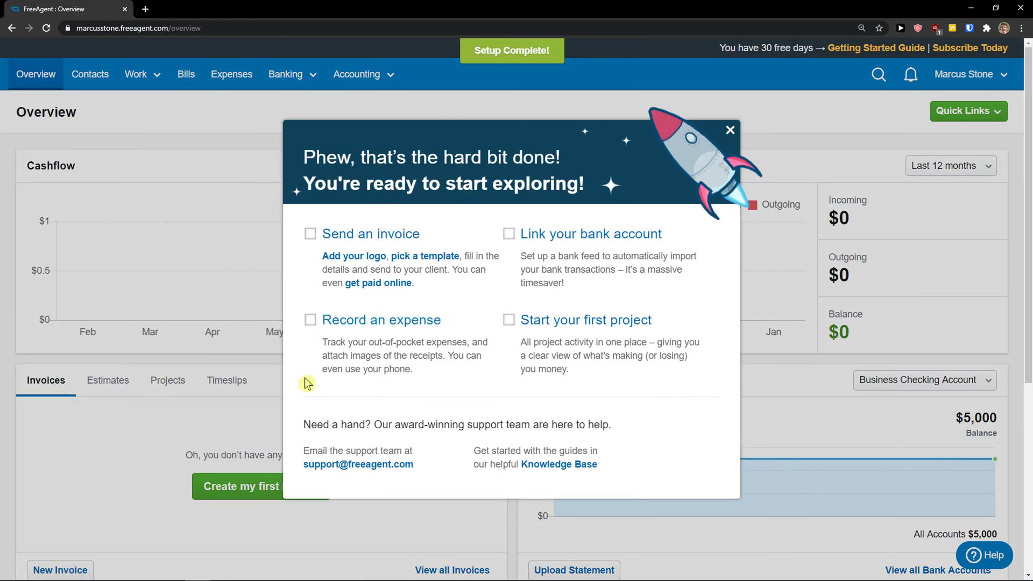
left_click(728, 131)
scroll(317, 290, "down", 4)
scroll(398, 344, "up", 4)
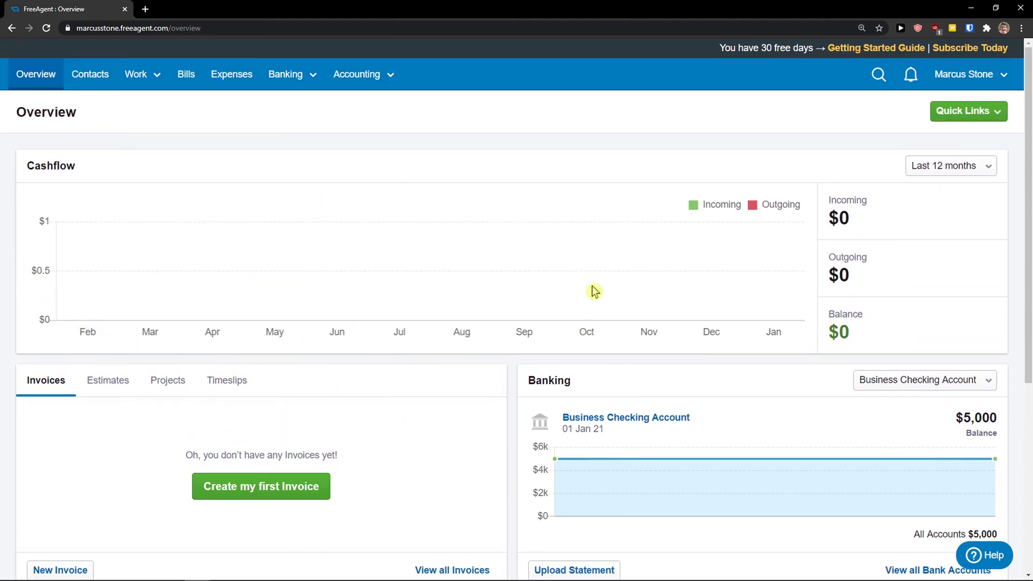
scroll(64, 299, "down", 3)
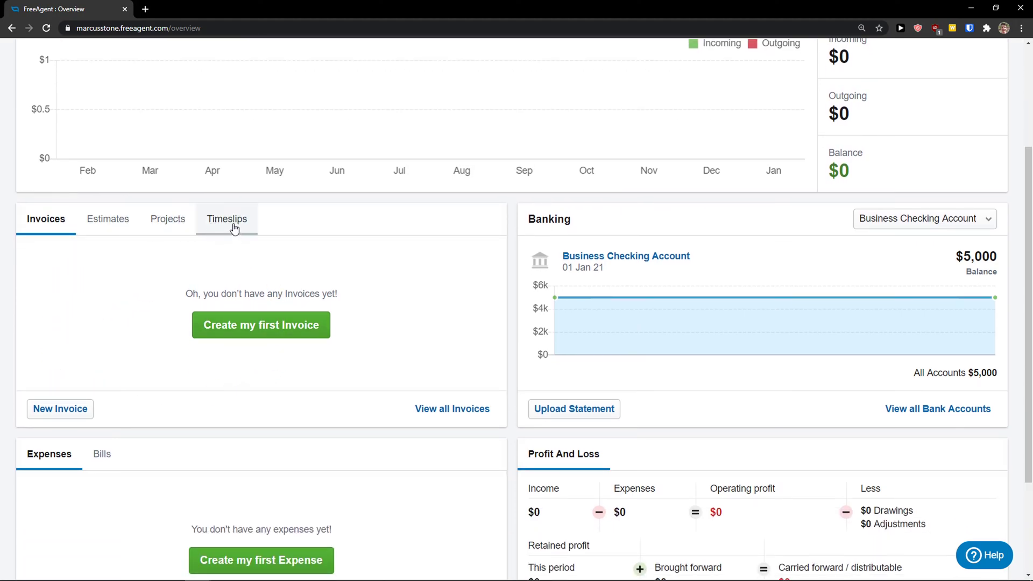
scroll(710, 301, "down", 1)
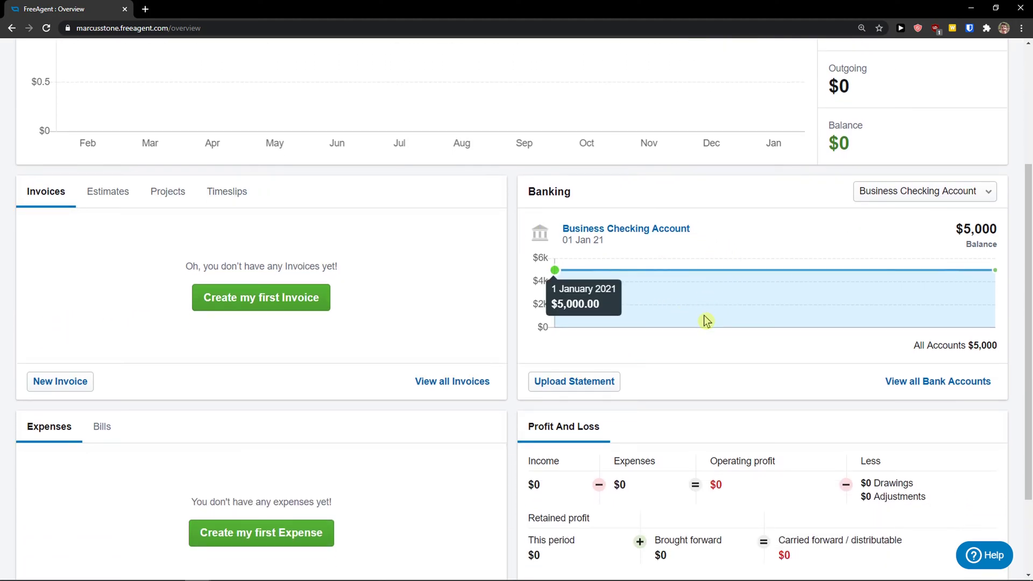
scroll(707, 321, "down", 2)
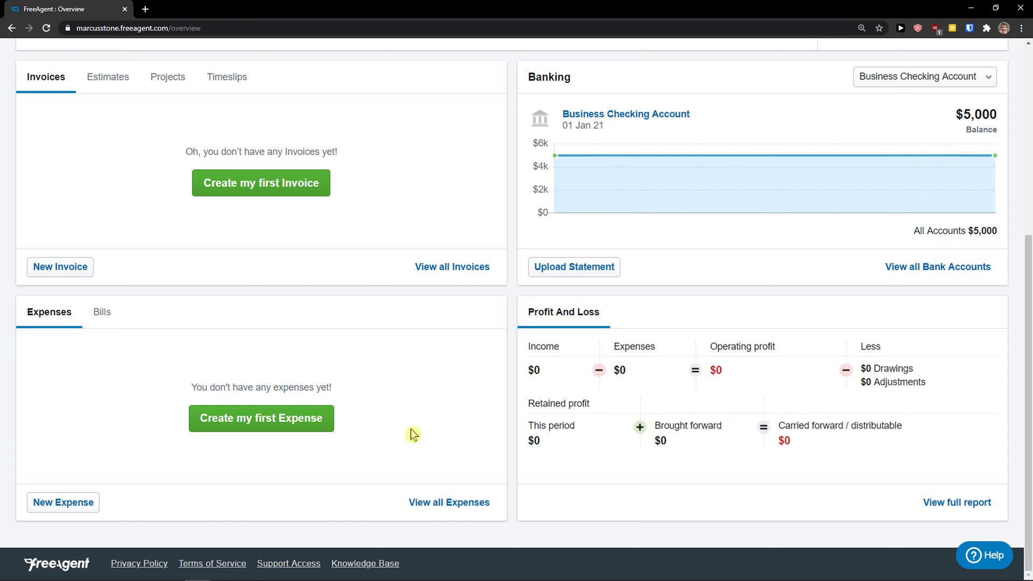
scroll(412, 429, "up", 5)
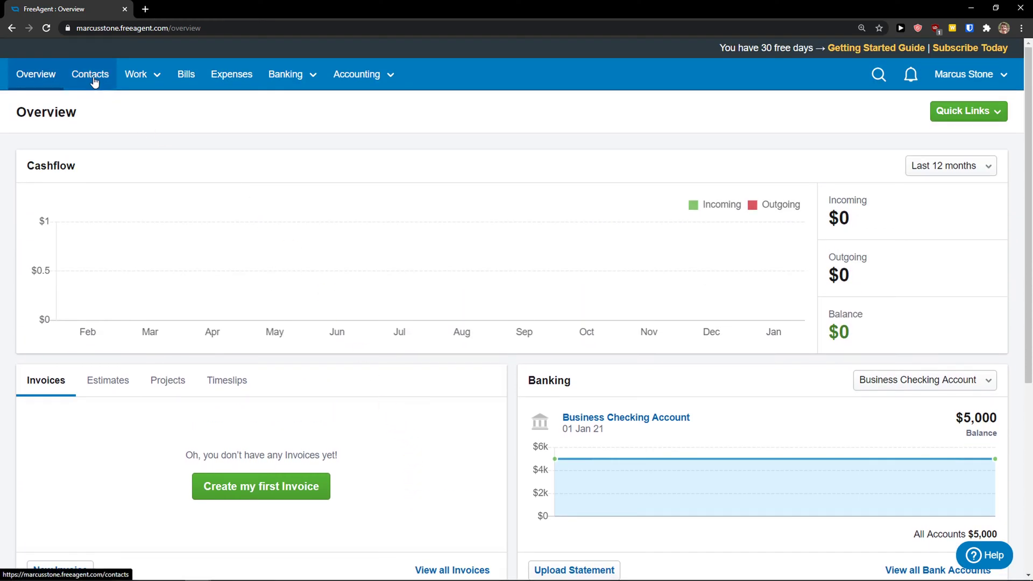
- Start a new contact from the Contacts section
left_click(93, 81)
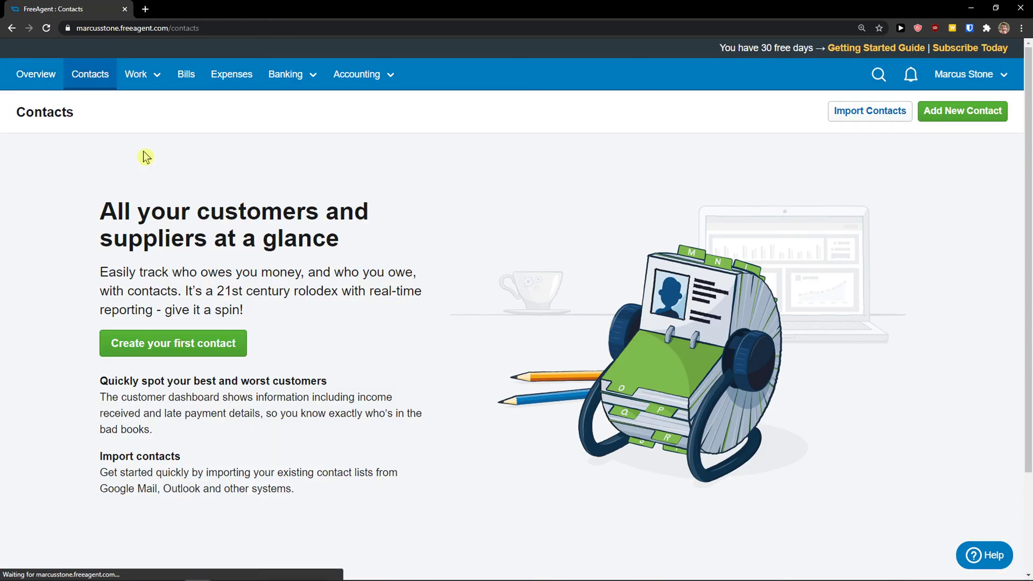
scroll(172, 153, "down", 1)
scroll(175, 151, "up", 1)
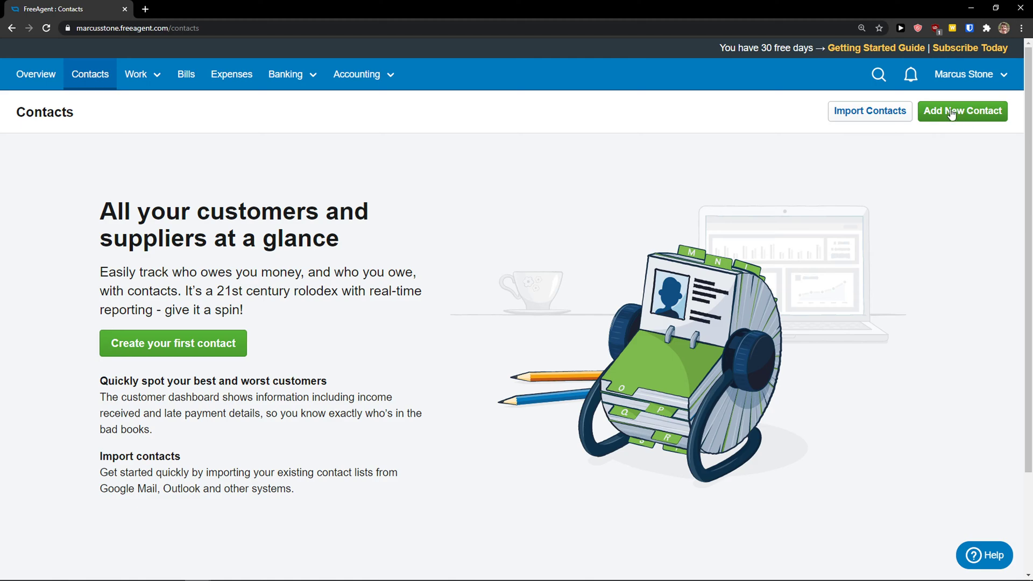
left_click(161, 344)
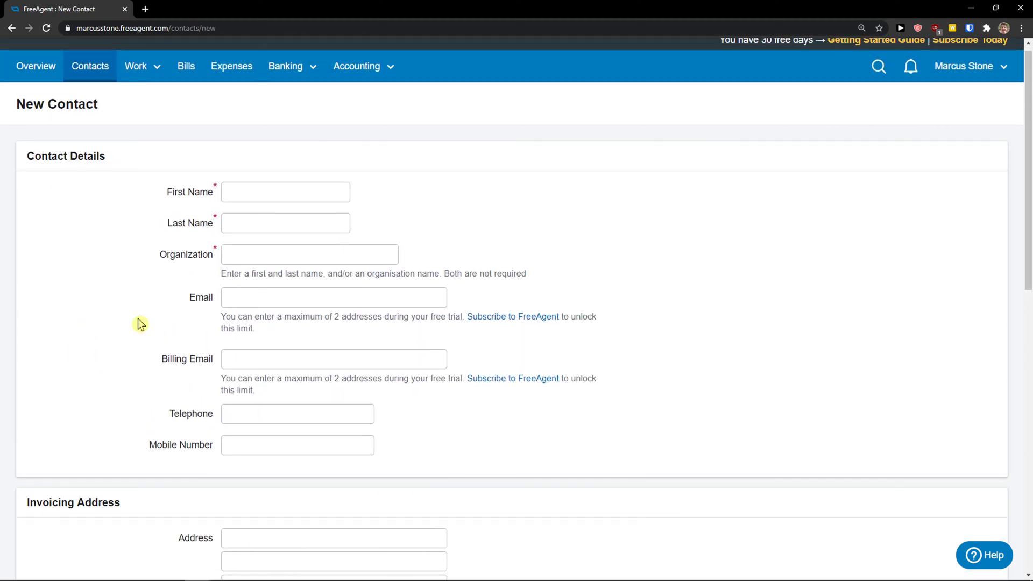
- Autofill the contact's details and append '1' to the organisation name
left_click(250, 200)
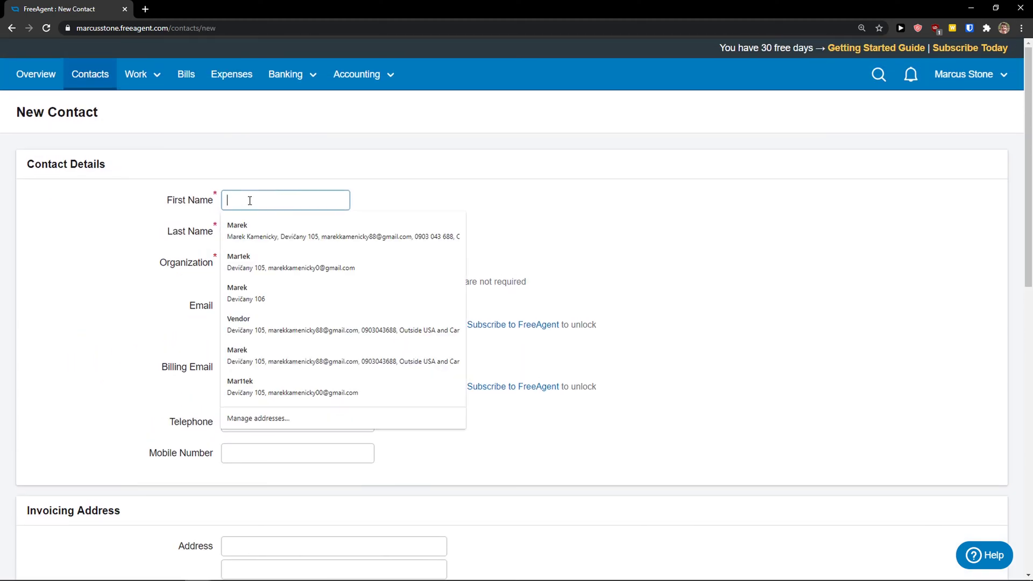
left_click(254, 259)
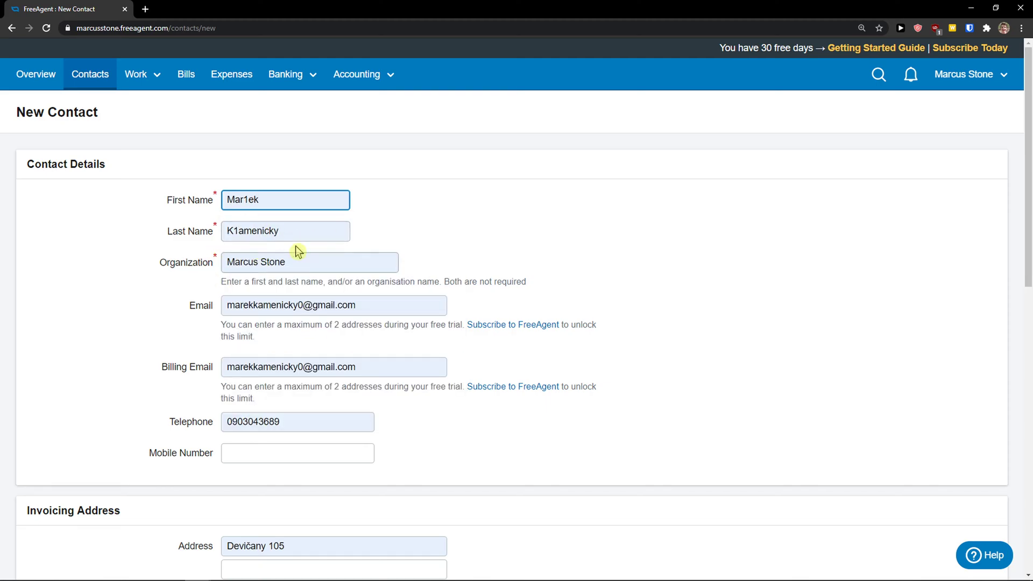
left_click(284, 263)
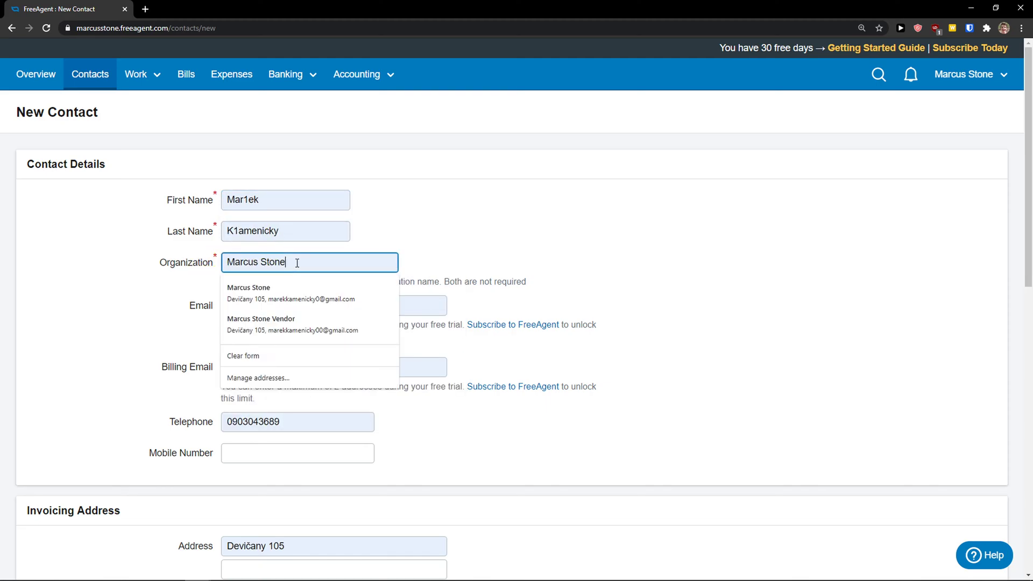
type("1")
key("Tab")
left_click(156, 314)
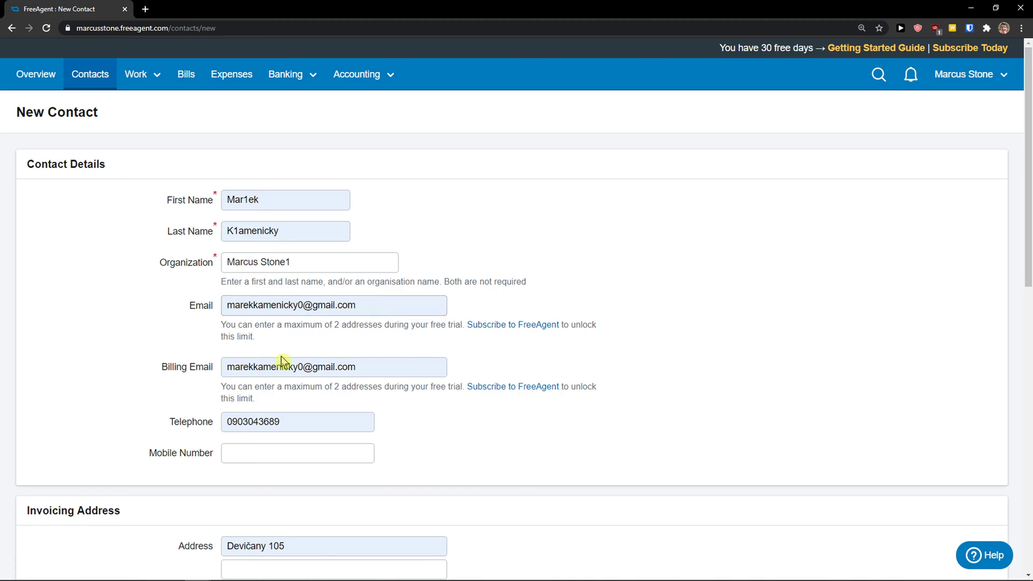
- Fill in the mobile number and town from the saved suggestions
scroll(264, 344, "down", 2)
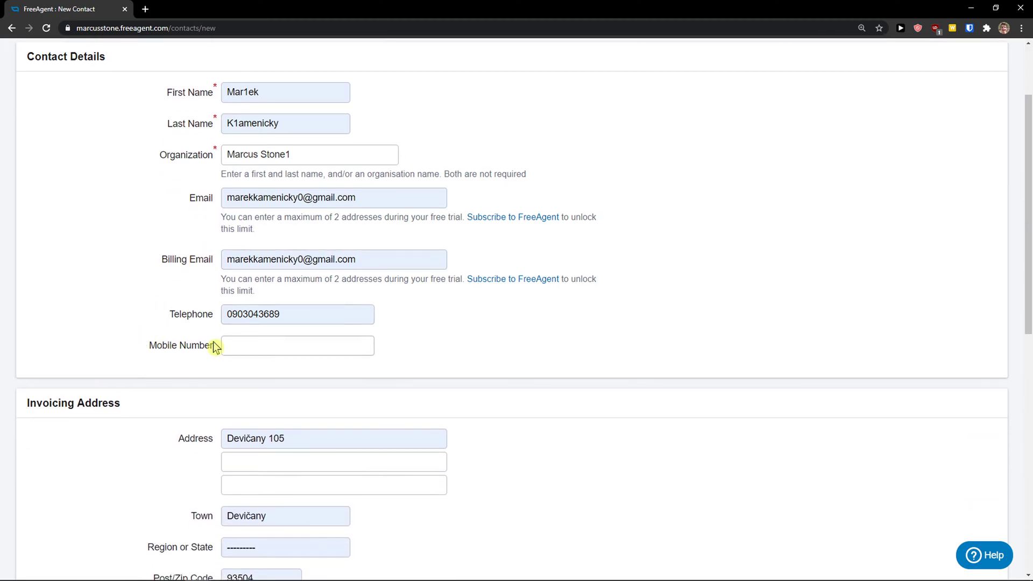
left_click(225, 343)
scroll(226, 344, "down", 2)
left_click(230, 403)
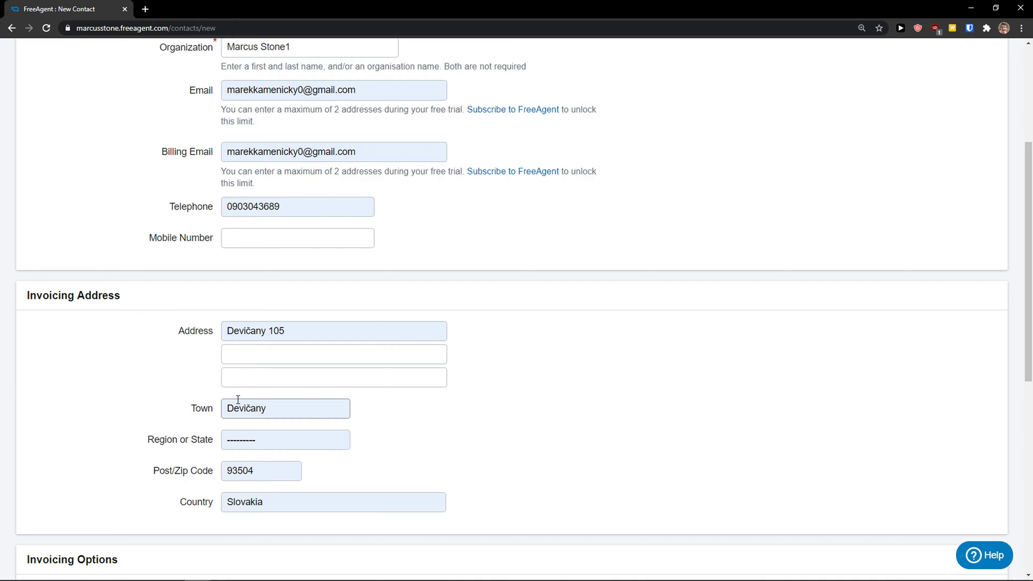
scroll(248, 387, "down", 2)
scroll(238, 349, "up", 1)
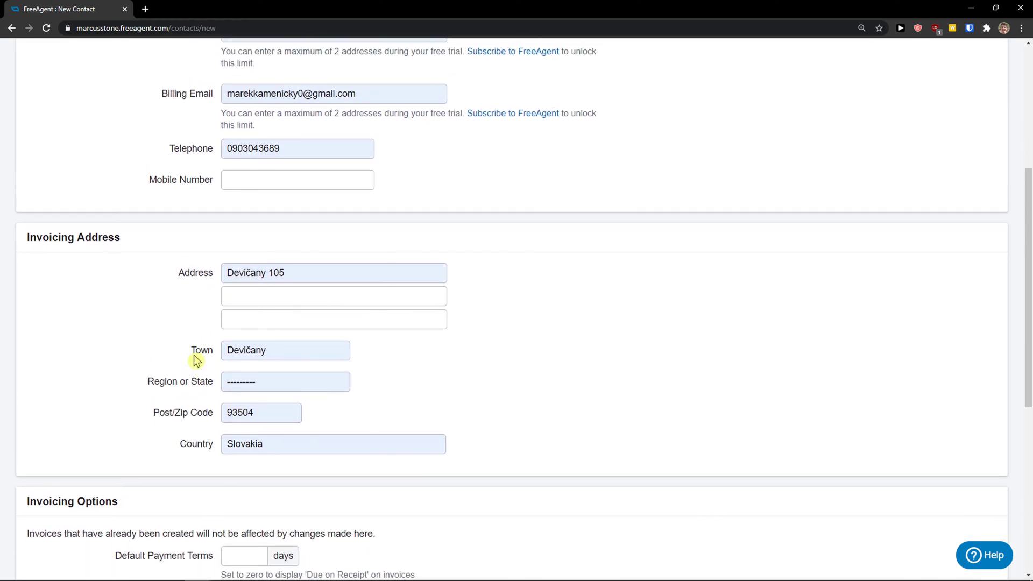
scroll(129, 361, "down", 5)
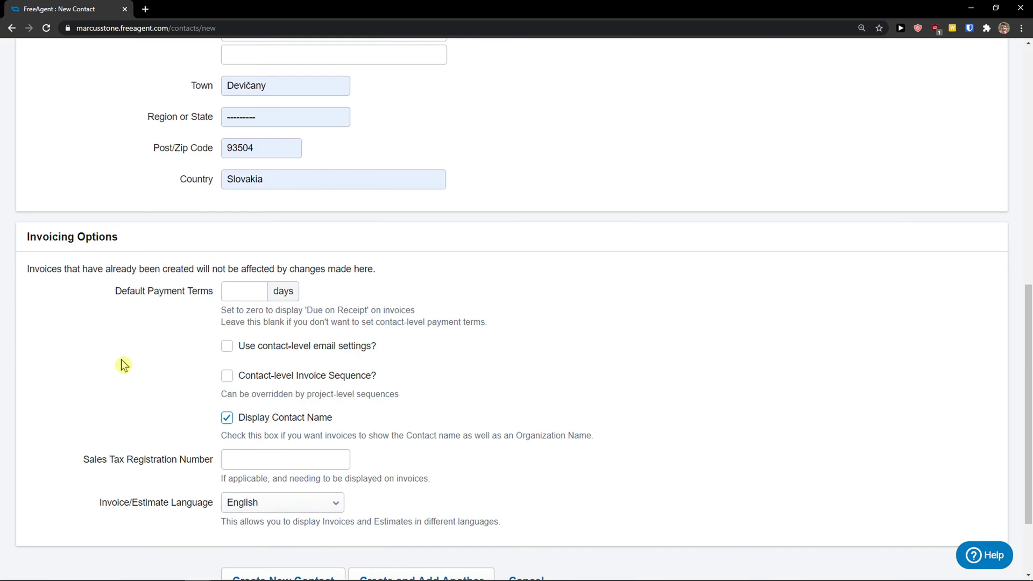
scroll(116, 362, "down", 1)
- Set the contact's default payment terms to 0 days
left_click_drag(42, 215, 389, 215)
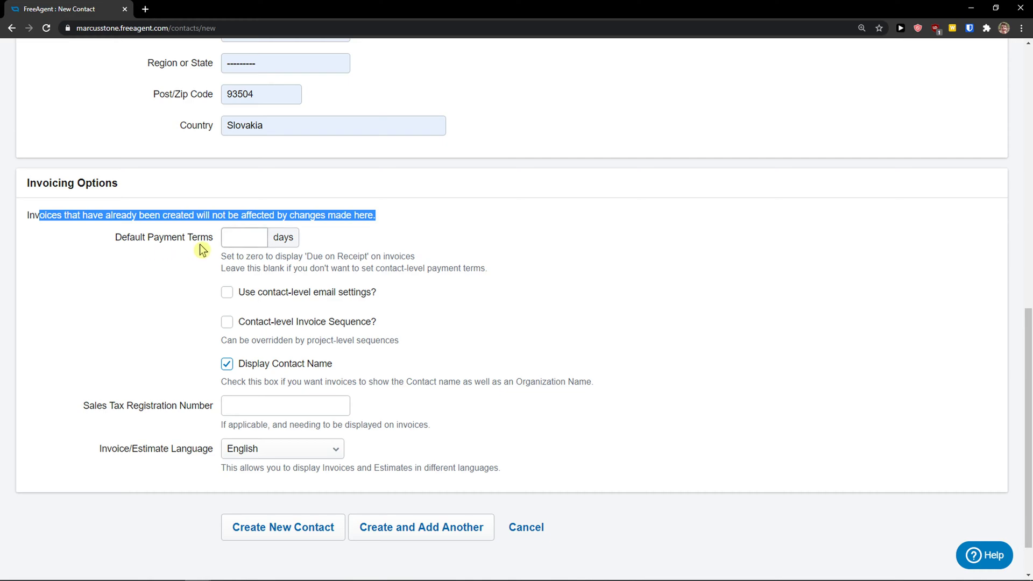
left_click(244, 240)
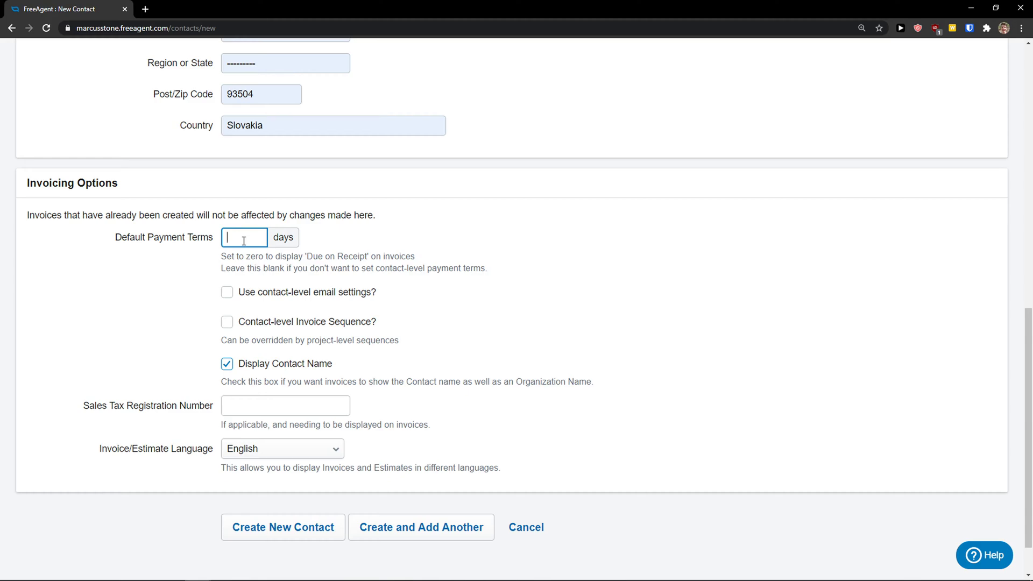
scroll(247, 241, "down", 2)
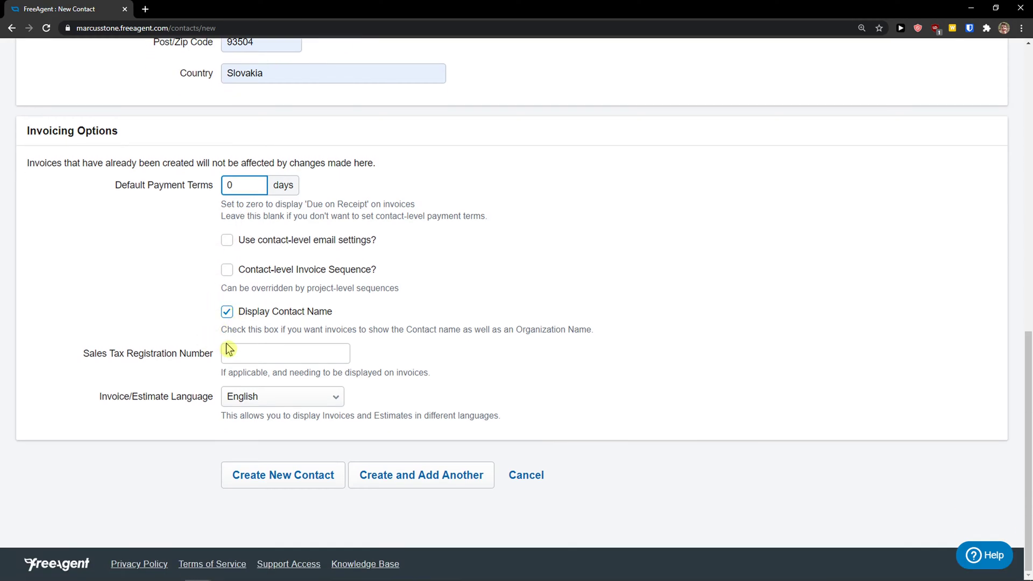
left_click(87, 354)
left_click_drag(87, 354, 214, 355)
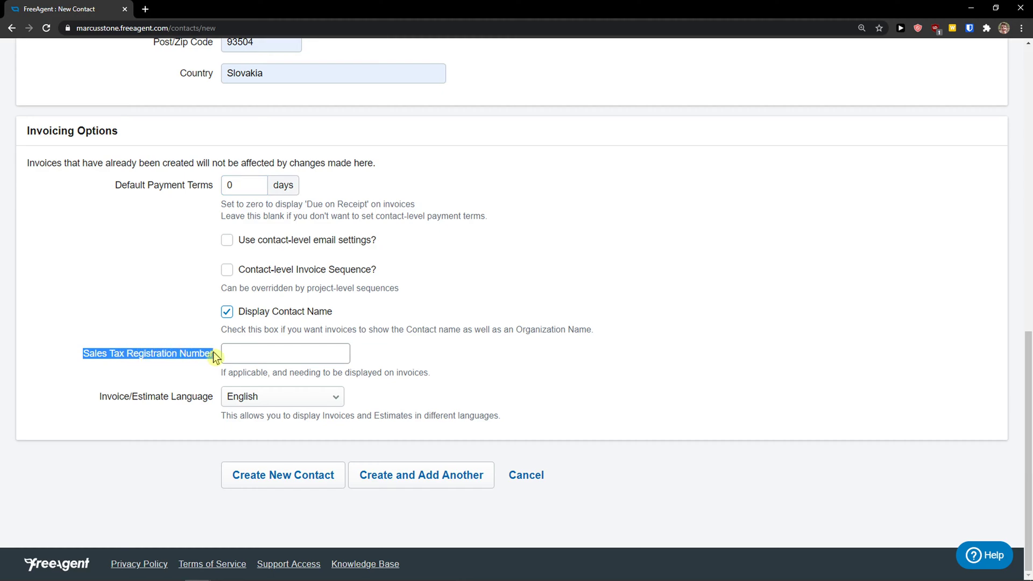
left_click_drag(104, 404, 181, 407)
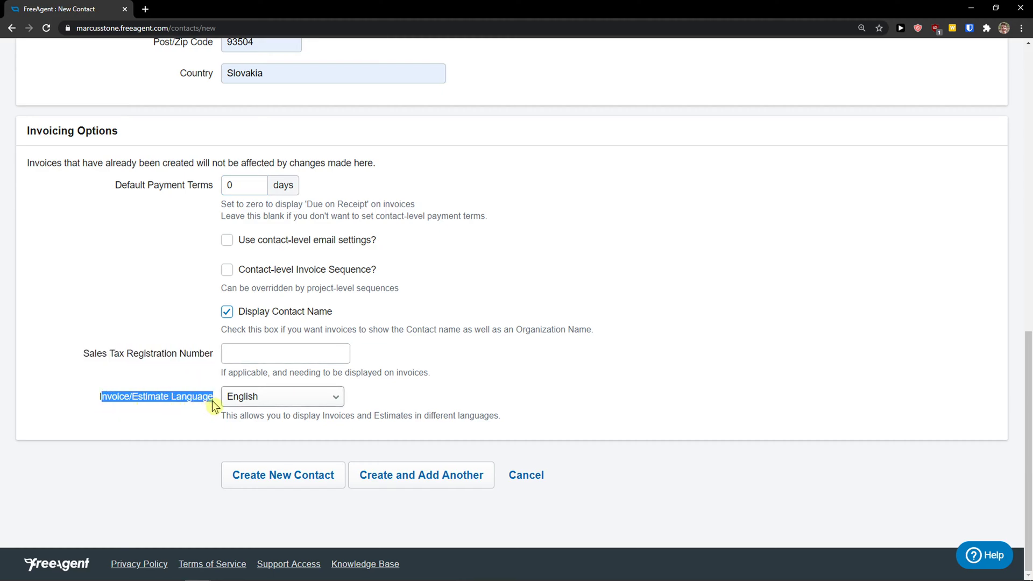
left_click(301, 487)
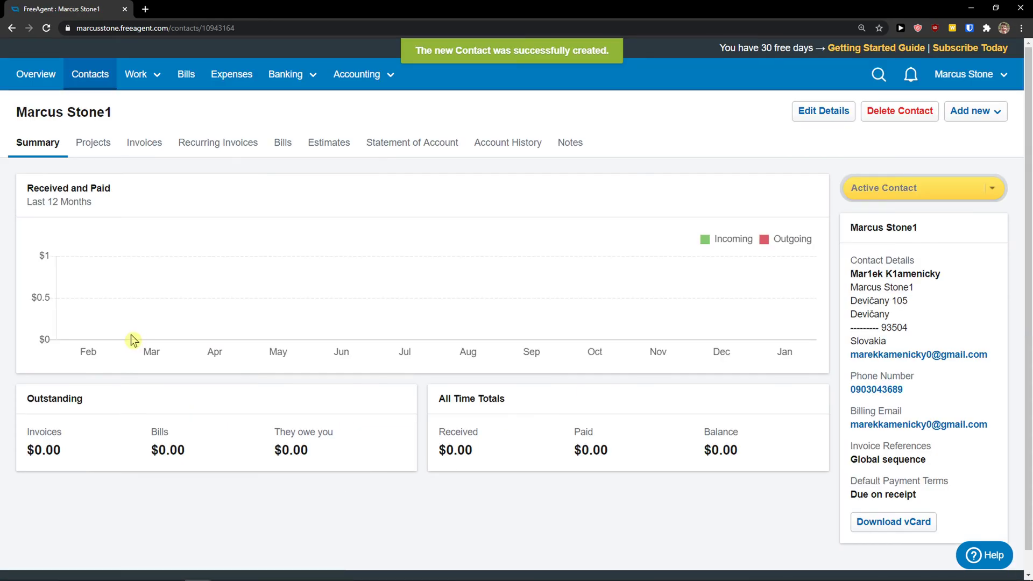
left_click(90, 75)
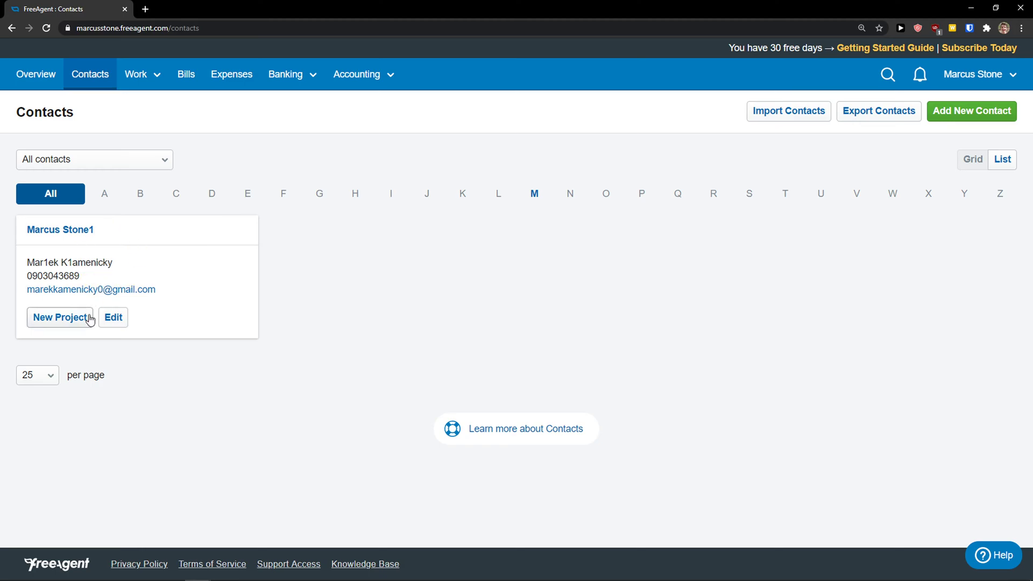
left_click(69, 235)
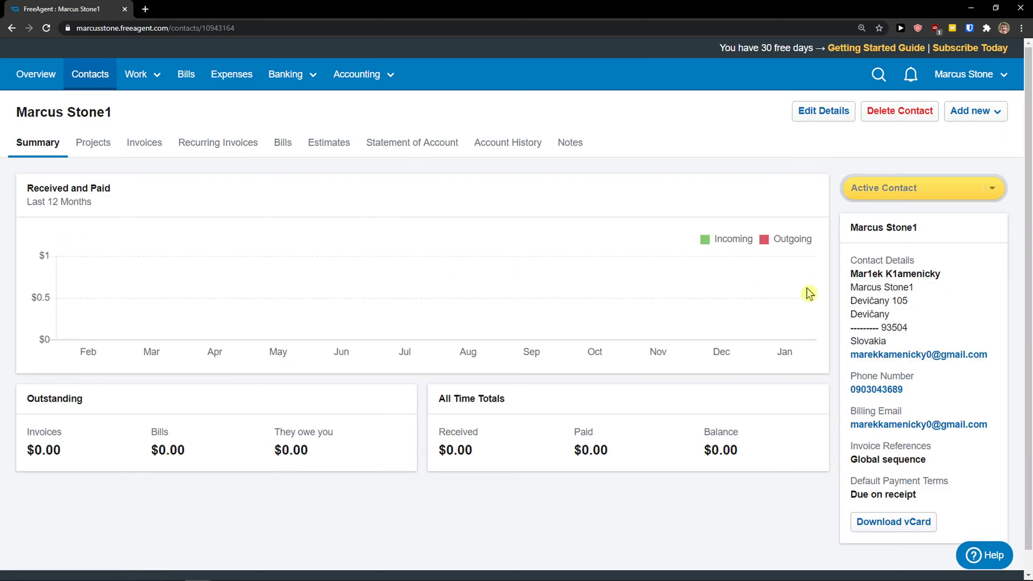
left_click(975, 190)
left_click(848, 197)
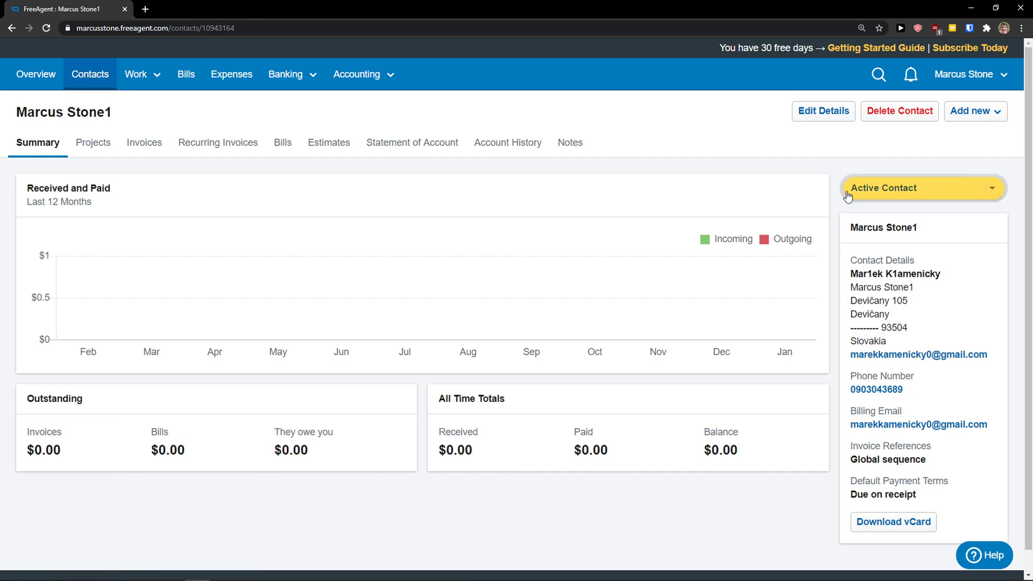
left_click(891, 191)
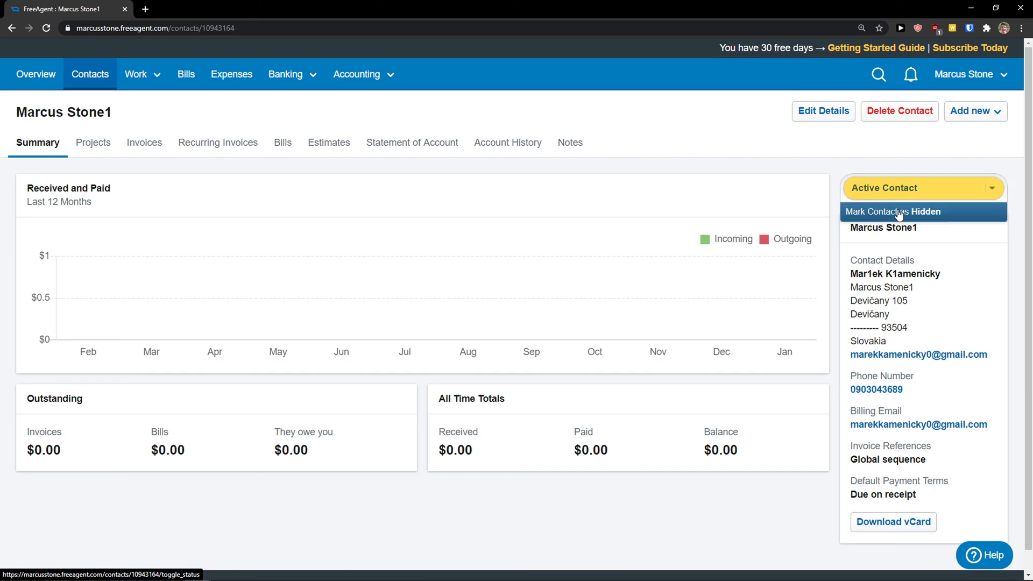
left_click(874, 186)
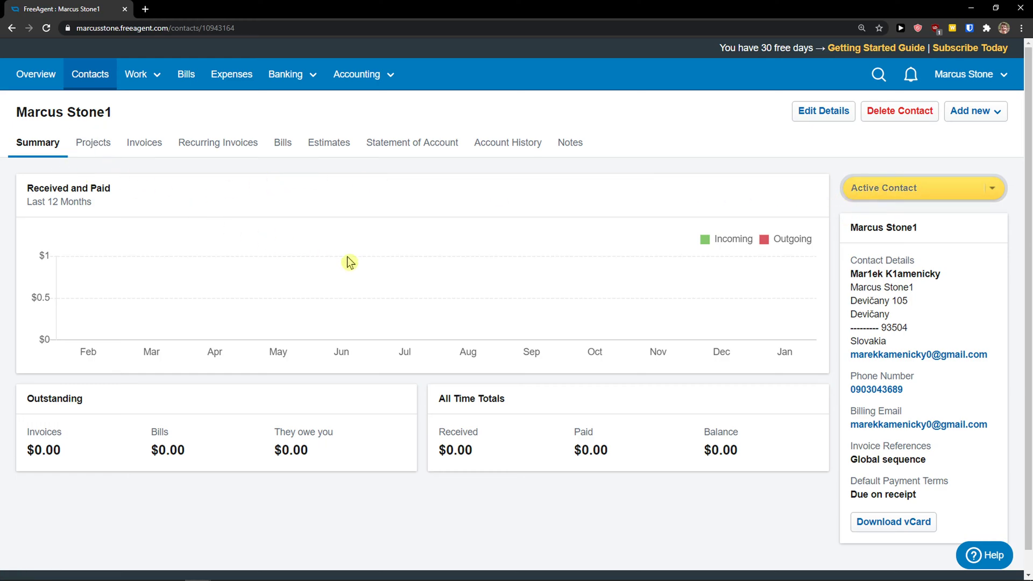
scroll(438, 297, "down", 1)
scroll(421, 295, "up", 1)
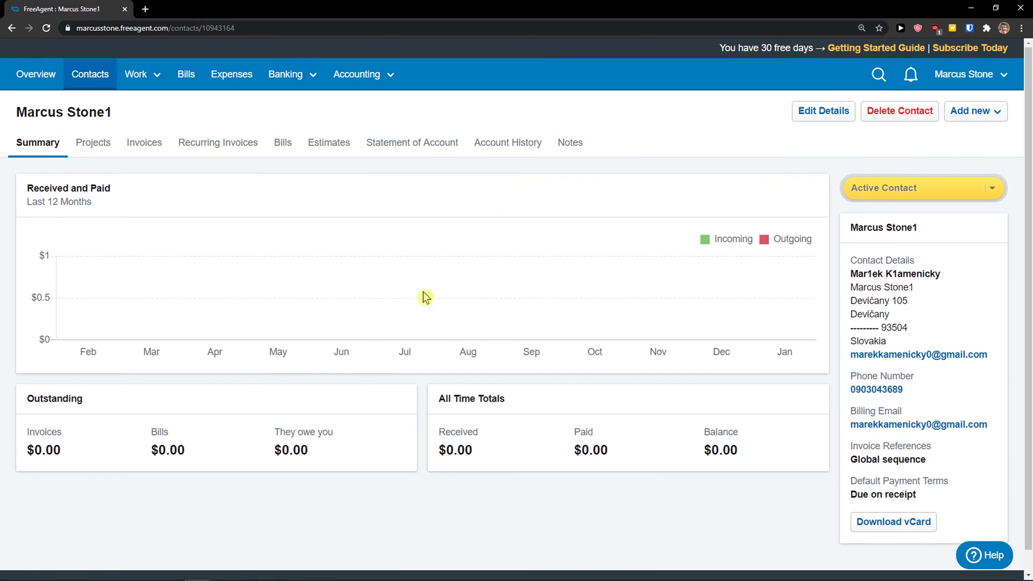
- Go to Estimates and start creating the first estimate
left_click(138, 77)
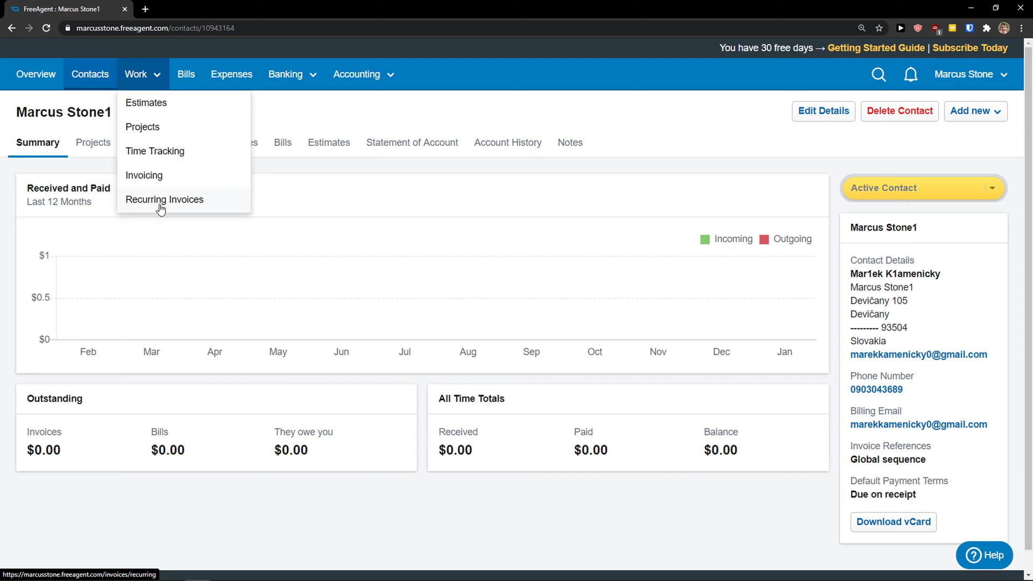
left_click(151, 107)
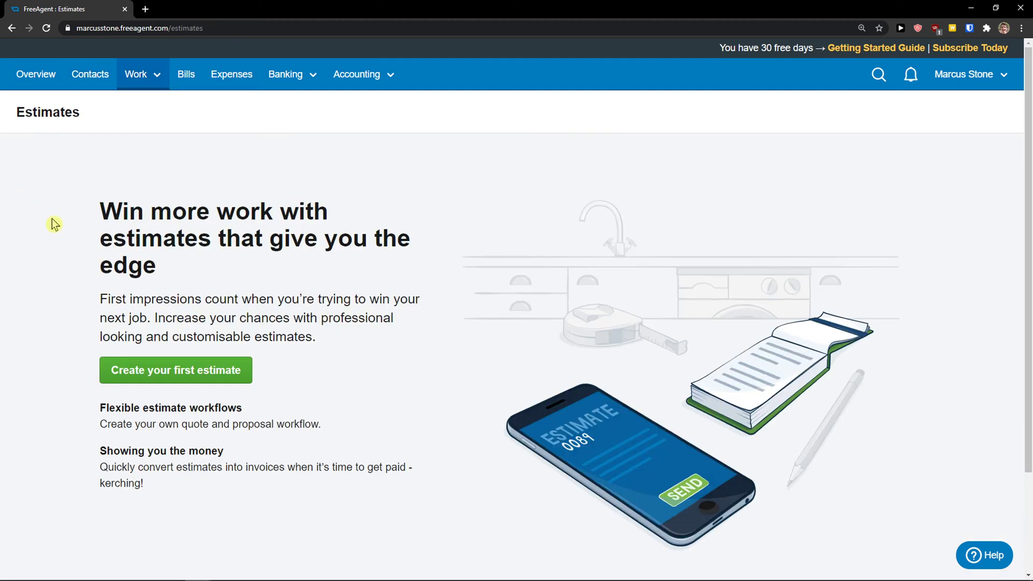
scroll(59, 231, "down", 1)
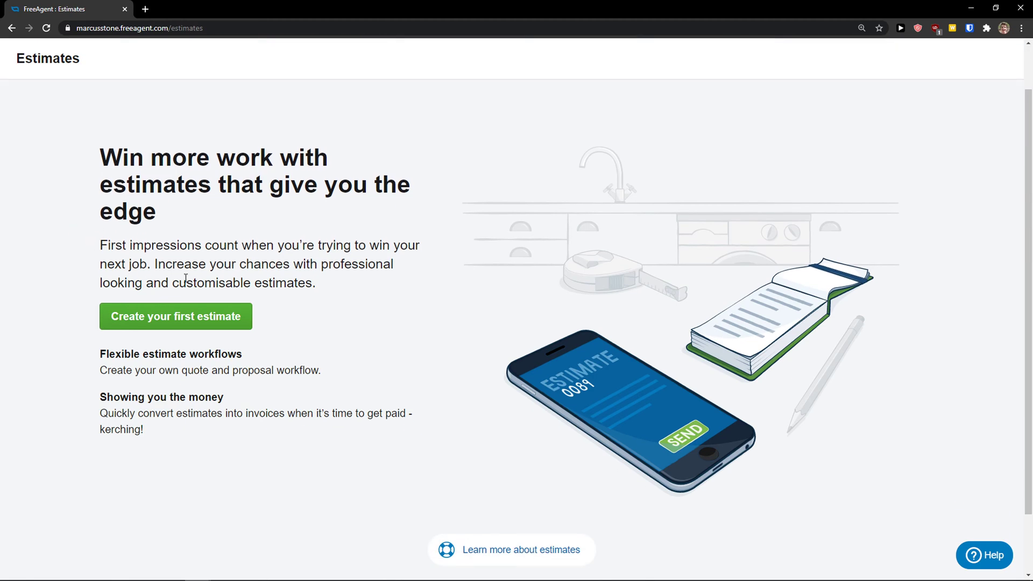
left_click(214, 326)
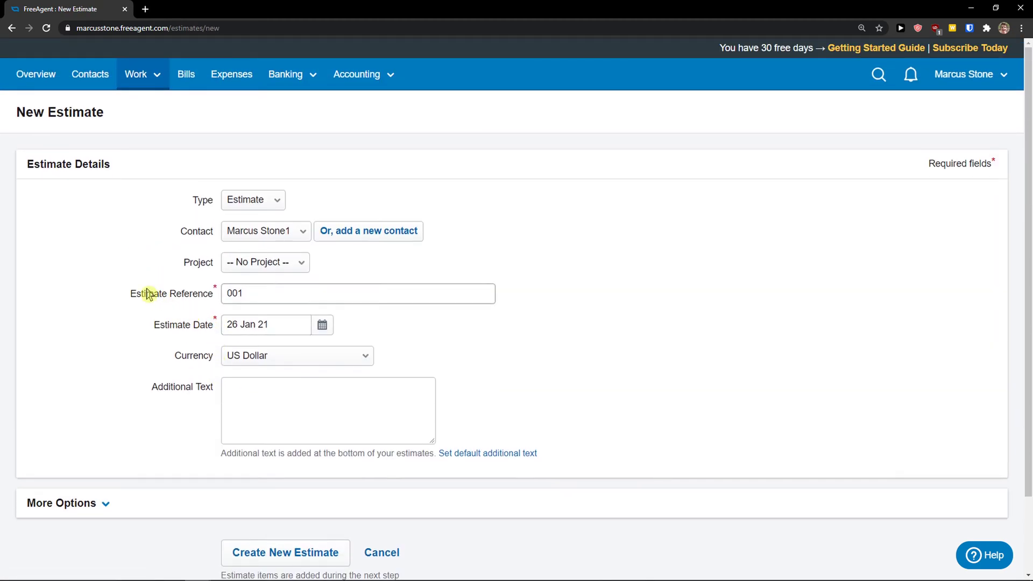
- Keep type Estimate, the new contact and No Project, with reference 001
scroll(210, 232, "down", 1)
left_click(267, 152)
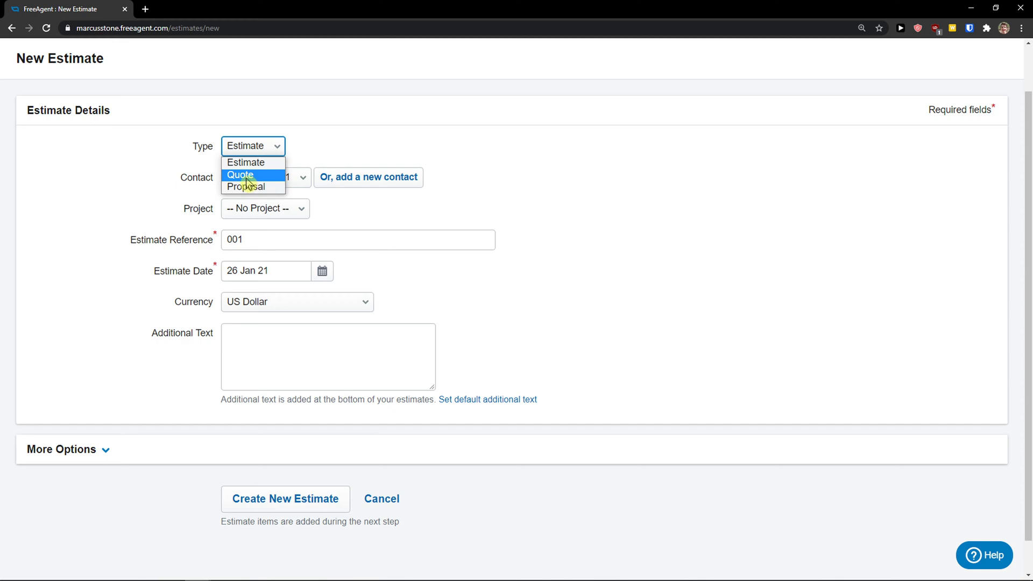
left_click(163, 198)
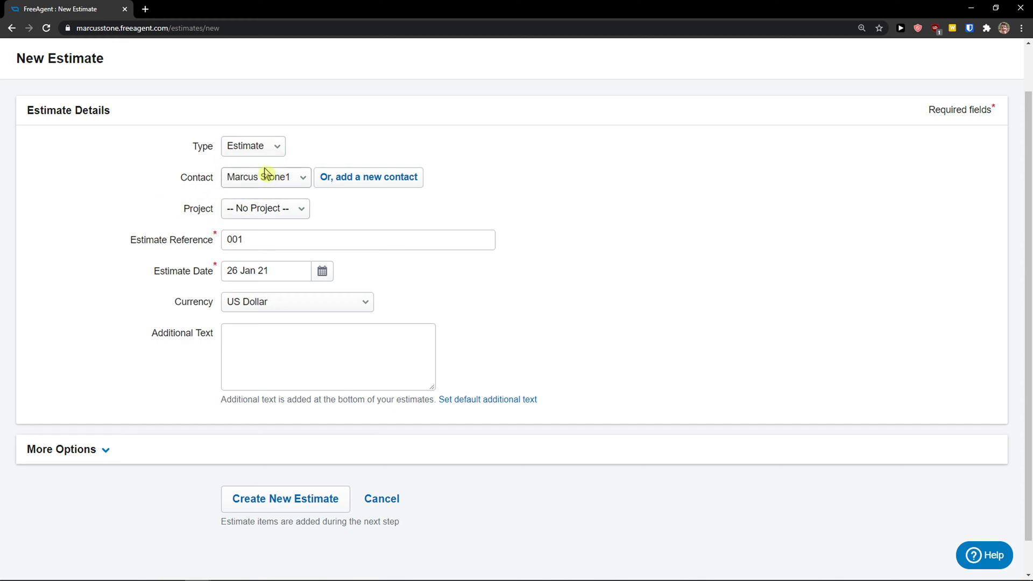
left_click(274, 180)
left_click(158, 197)
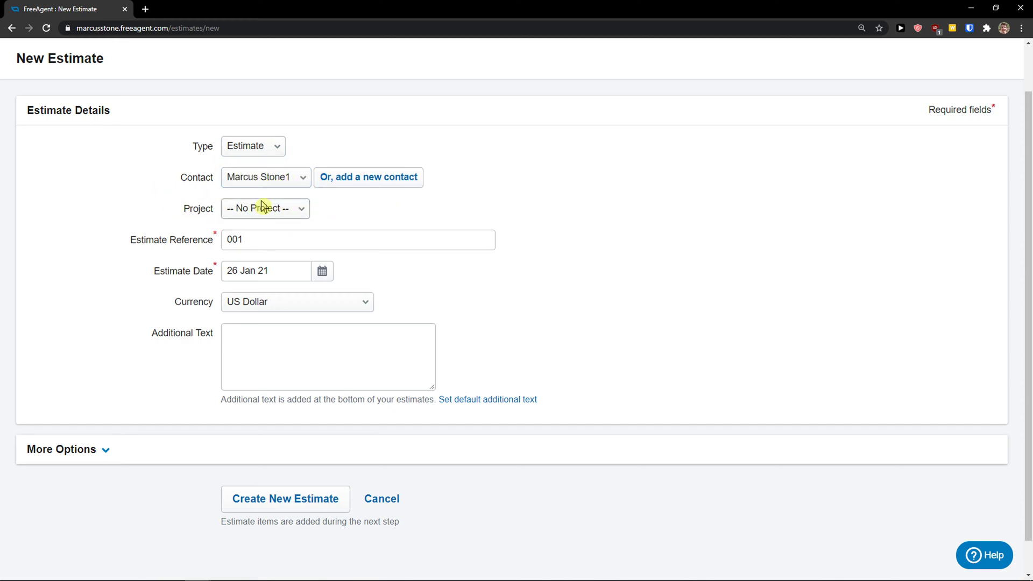
left_click(260, 212)
scroll(253, 231, "up", 2)
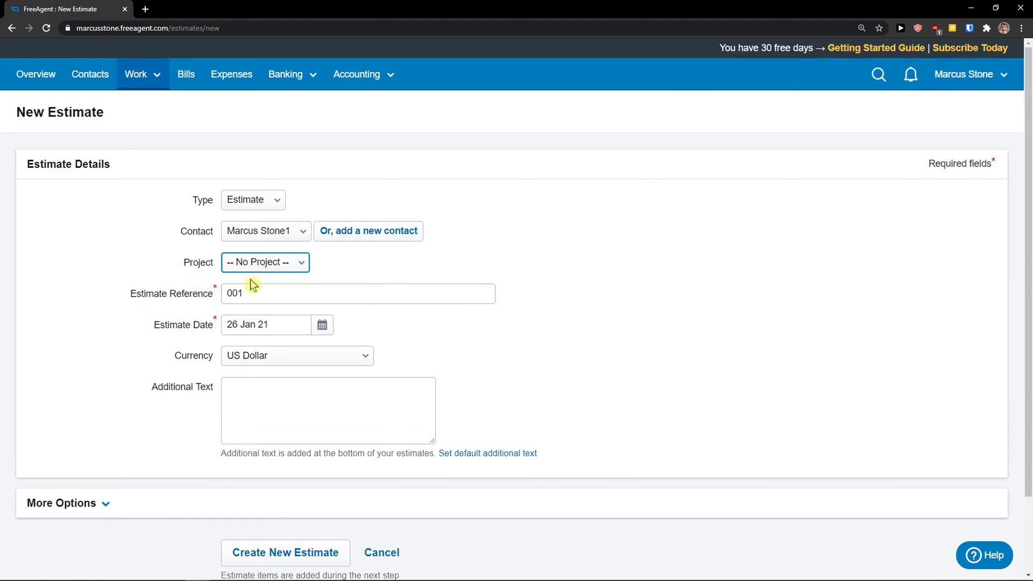
left_click(283, 289)
left_click(148, 76)
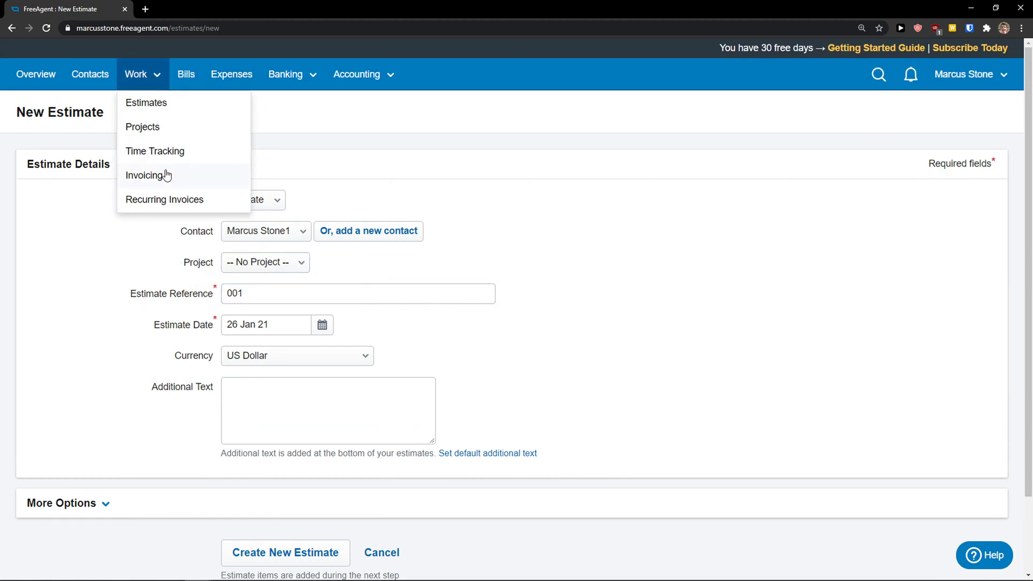
left_click(283, 294)
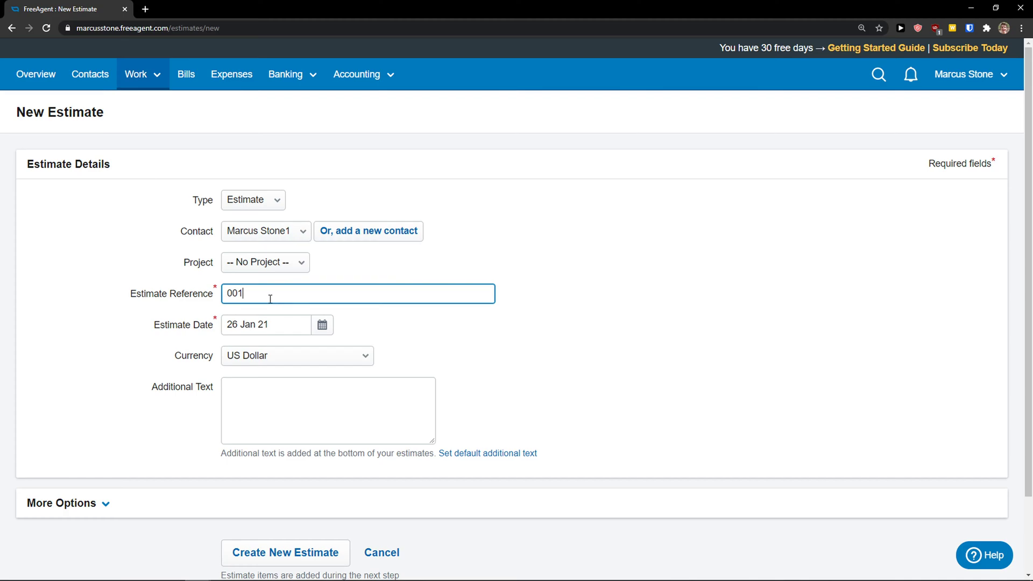
scroll(221, 315, "down", 1)
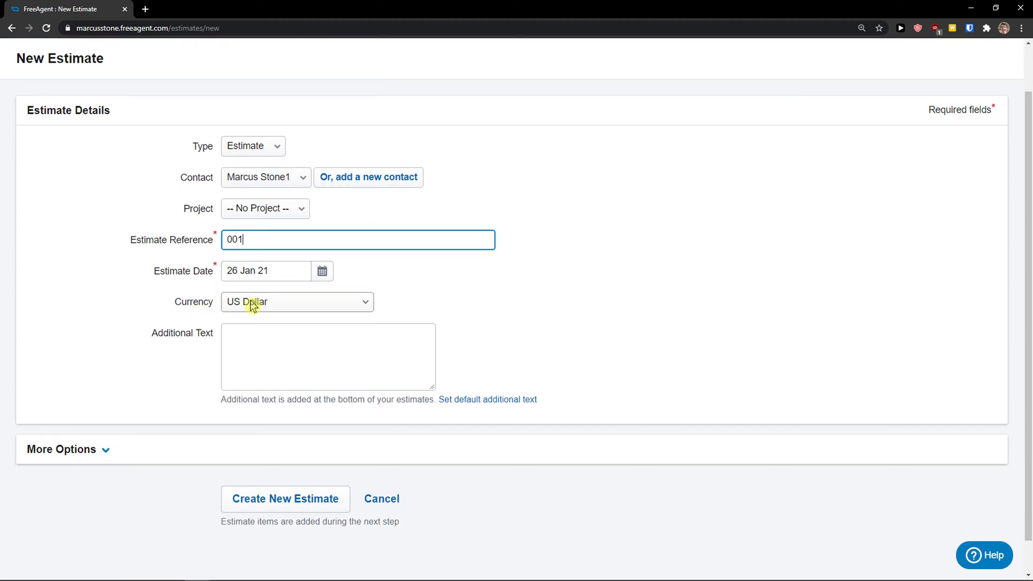
- Check the extra options and create estimate 001 dated 26 Jan 21 in US Dollars
left_click(85, 449)
scroll(106, 422, "down", 3)
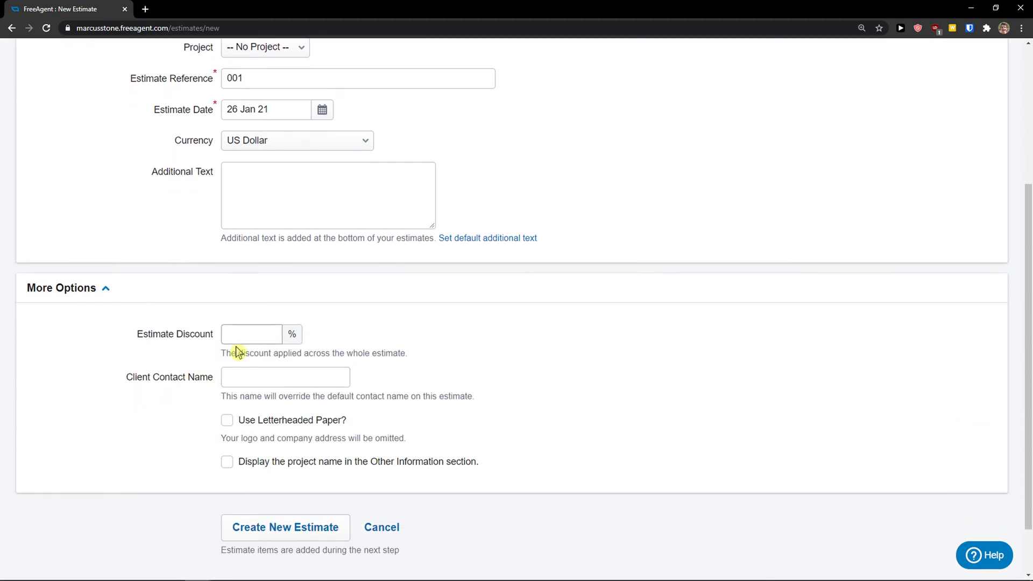
left_click(108, 290)
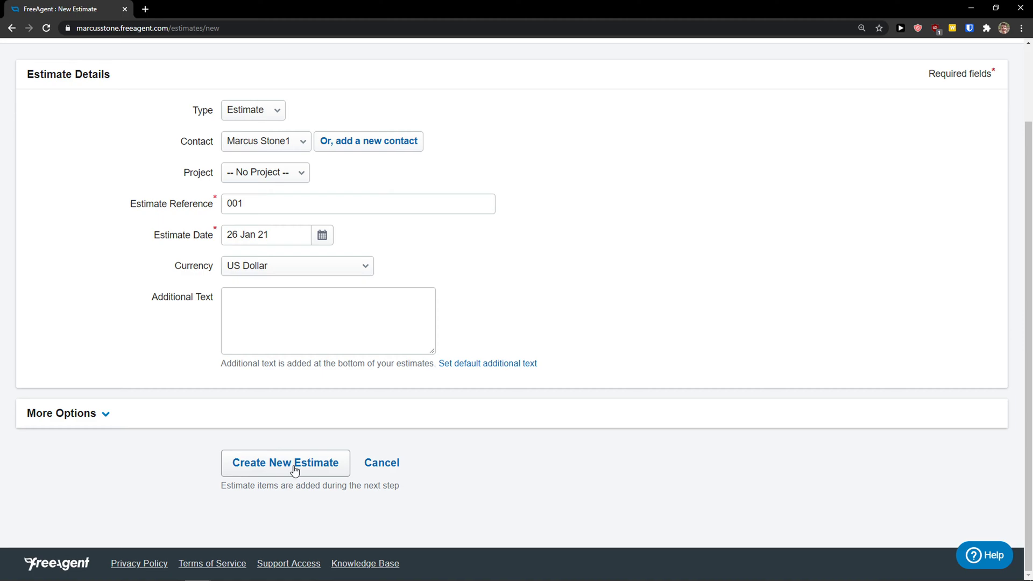
left_click(294, 471)
- Add a 1-hour 'Book' item at 50.00 to Estimate 001, totalling $50.00
scroll(107, 429, "down", 1)
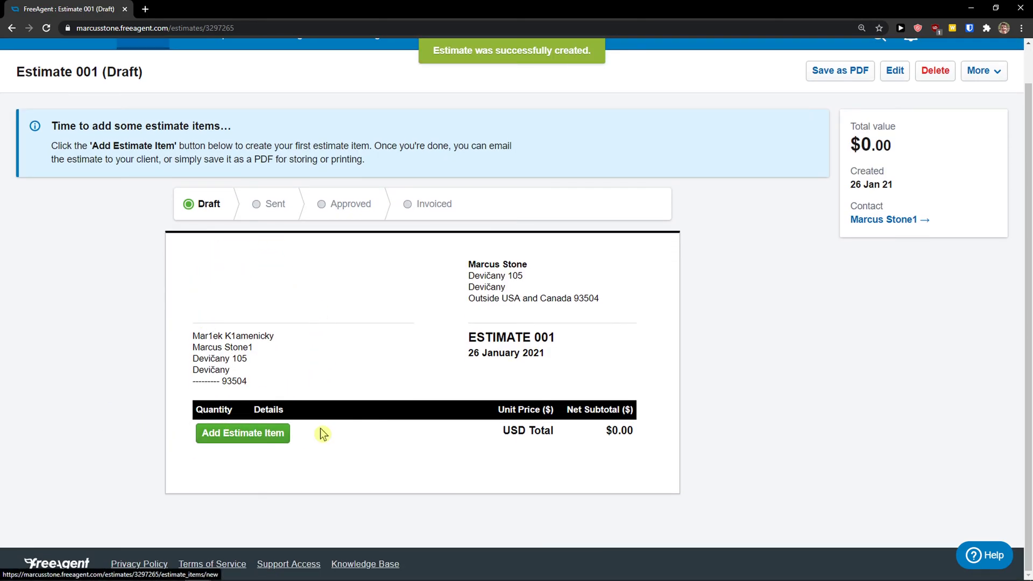
left_click(249, 435)
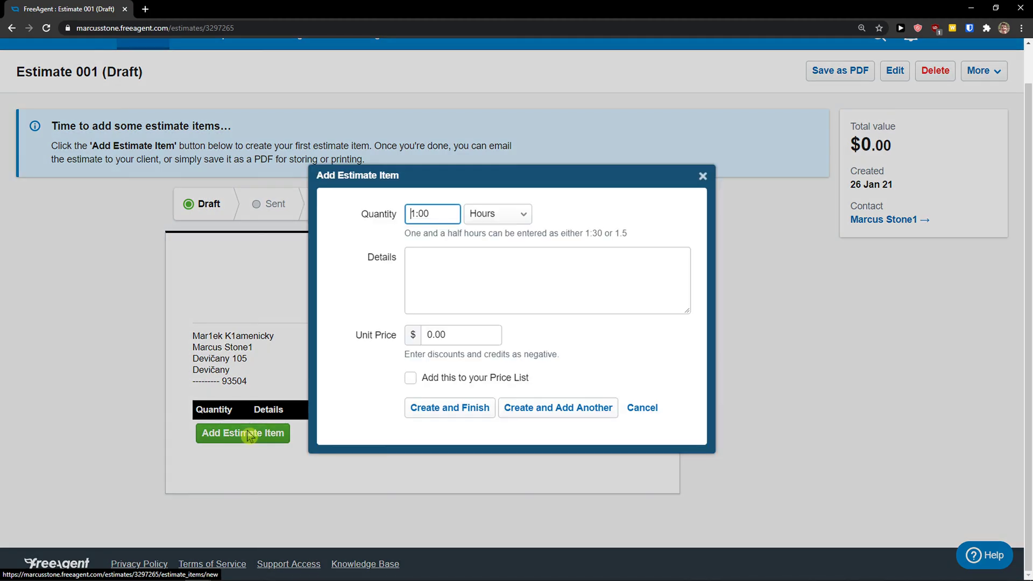
left_click(457, 271)
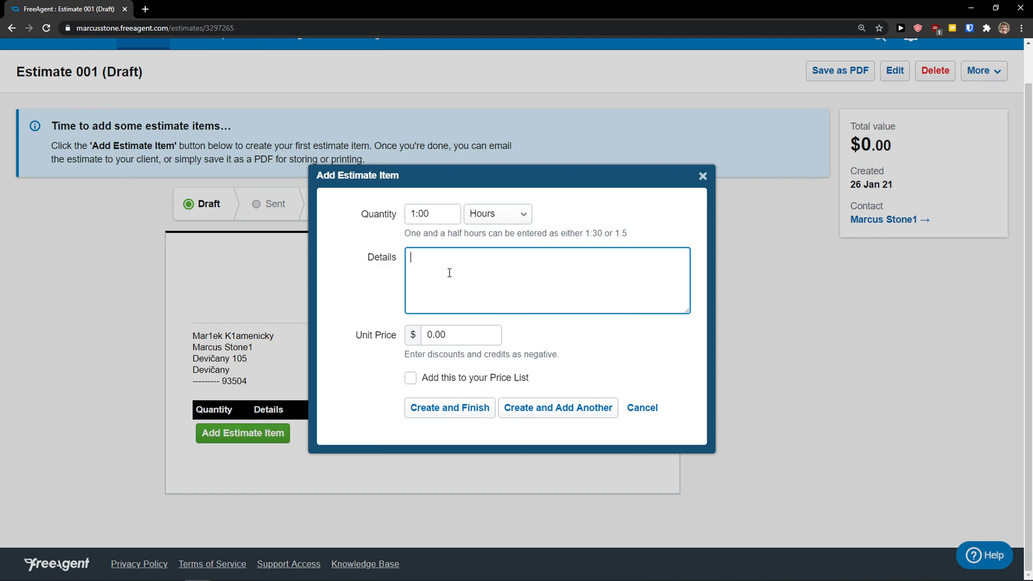
left_click(462, 342)
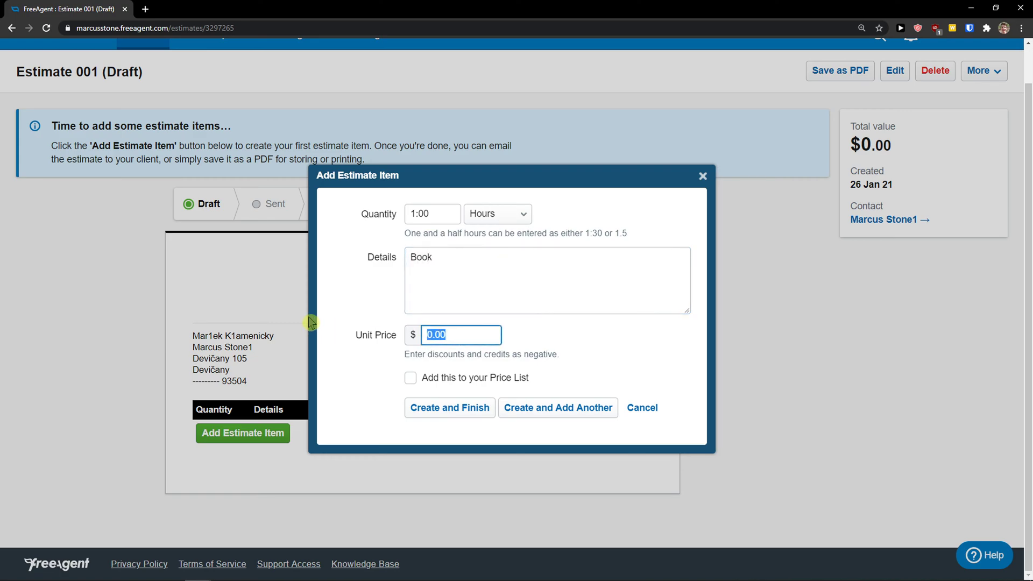
scroll(309, 322, "up", 1)
right_click(310, 323)
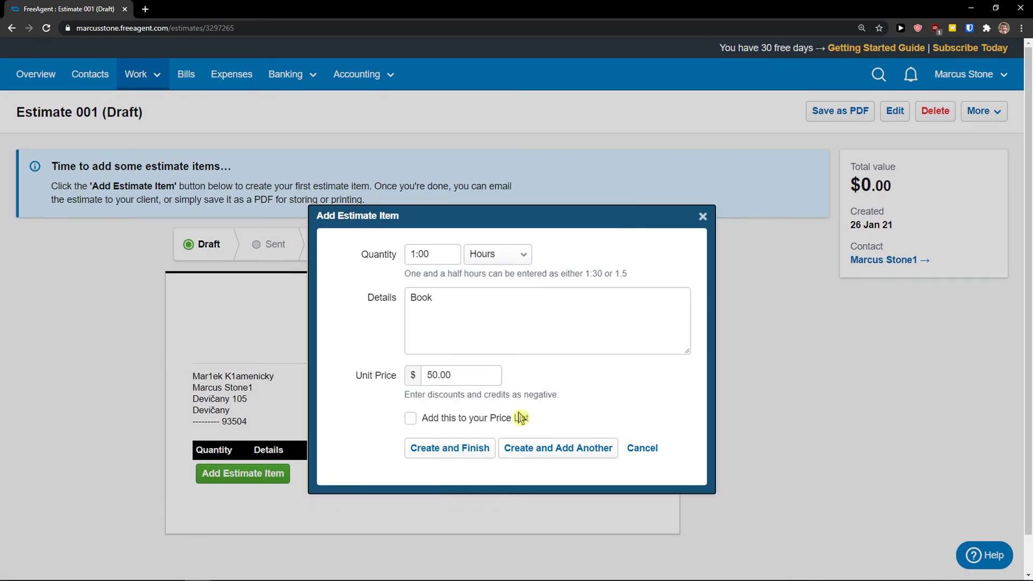
left_click(414, 449)
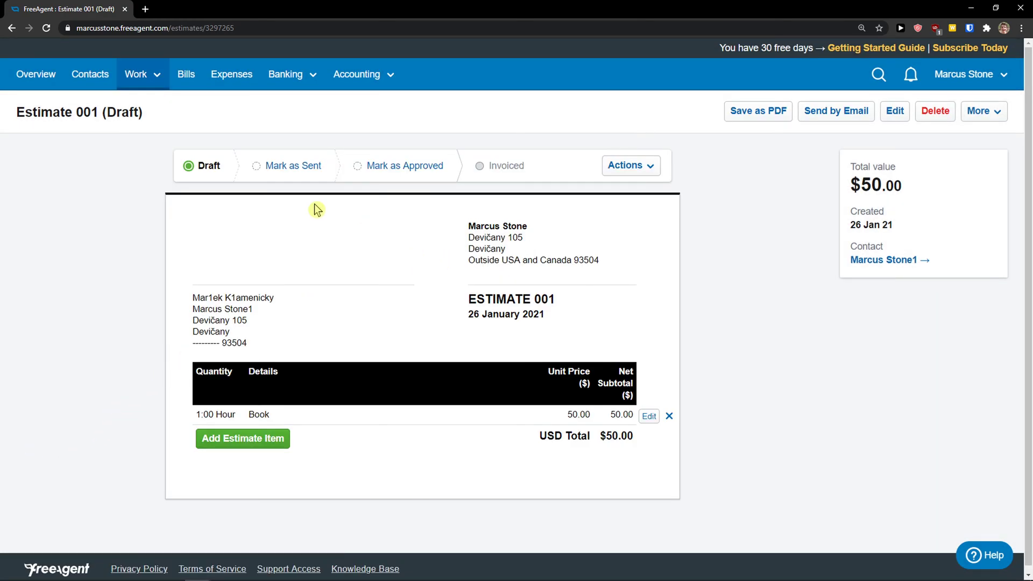
scroll(484, 382, "down", 1)
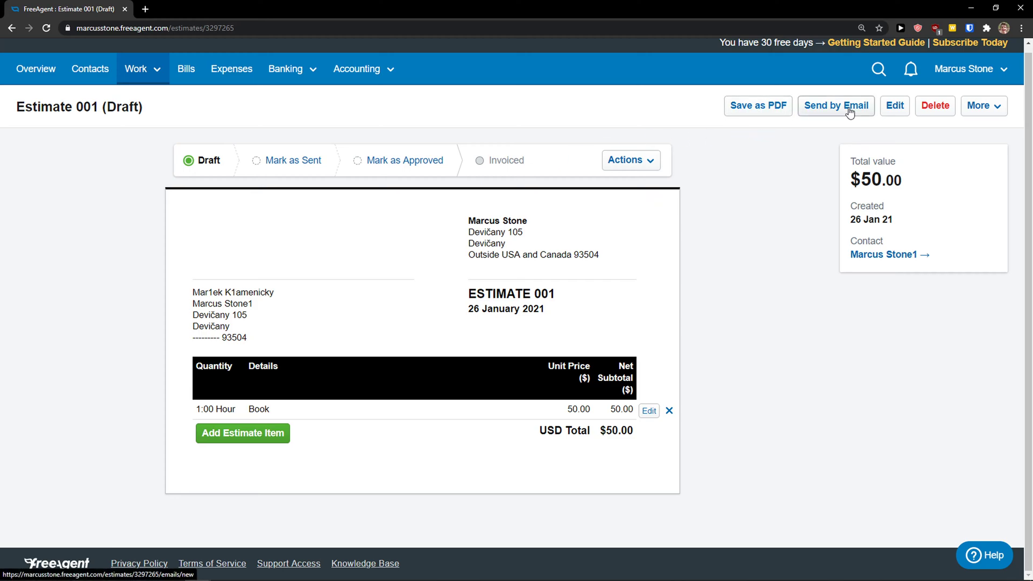
- Open Send by Email for Estimate 001 and read the account email confirmation notice
left_click(993, 110)
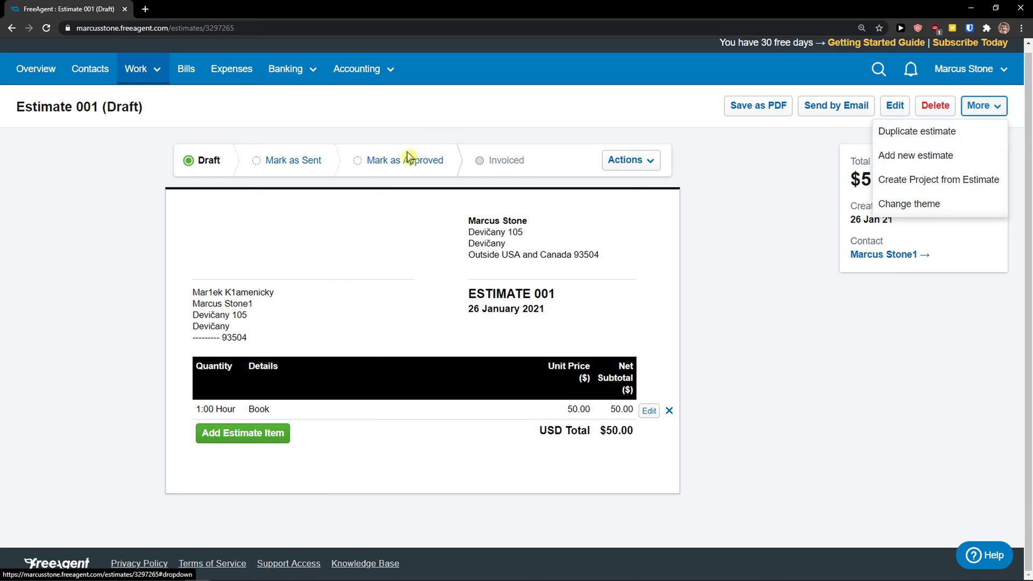
left_click(836, 105)
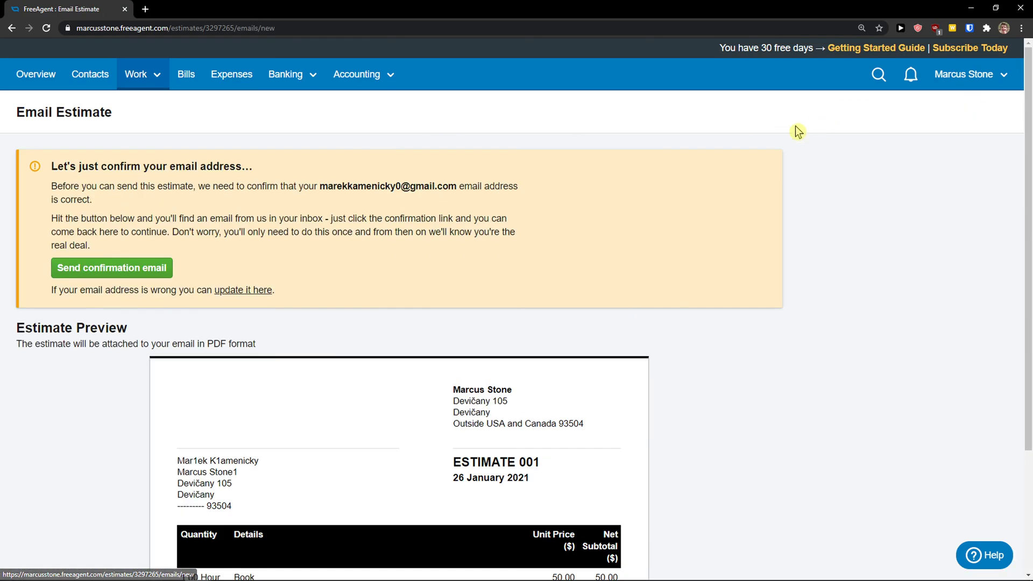
scroll(162, 203, "down", 1)
left_click_drag(70, 112, 265, 193)
left_click(242, 215)
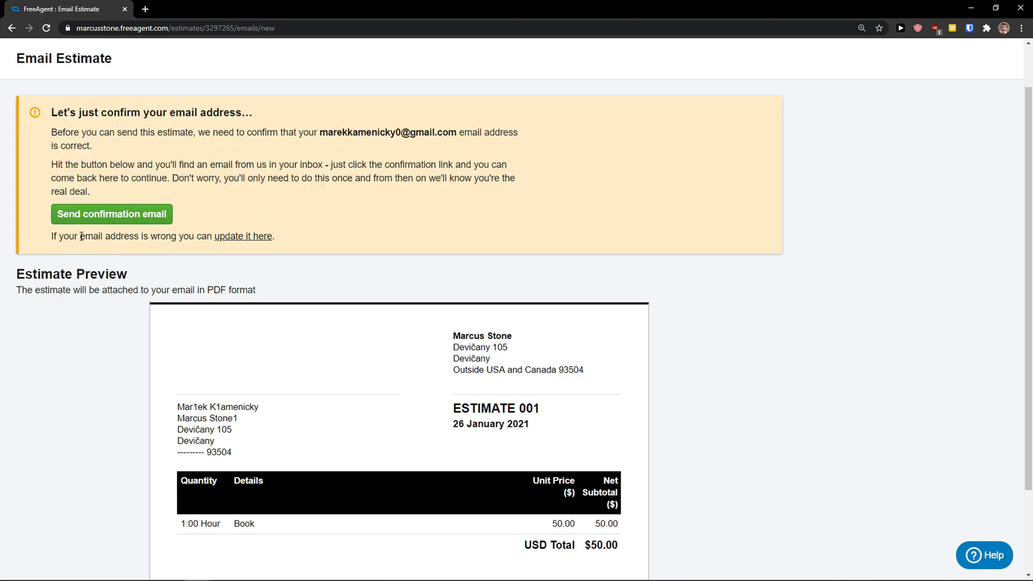
scroll(108, 258, "up", 1)
scroll(183, 285, "down", 3)
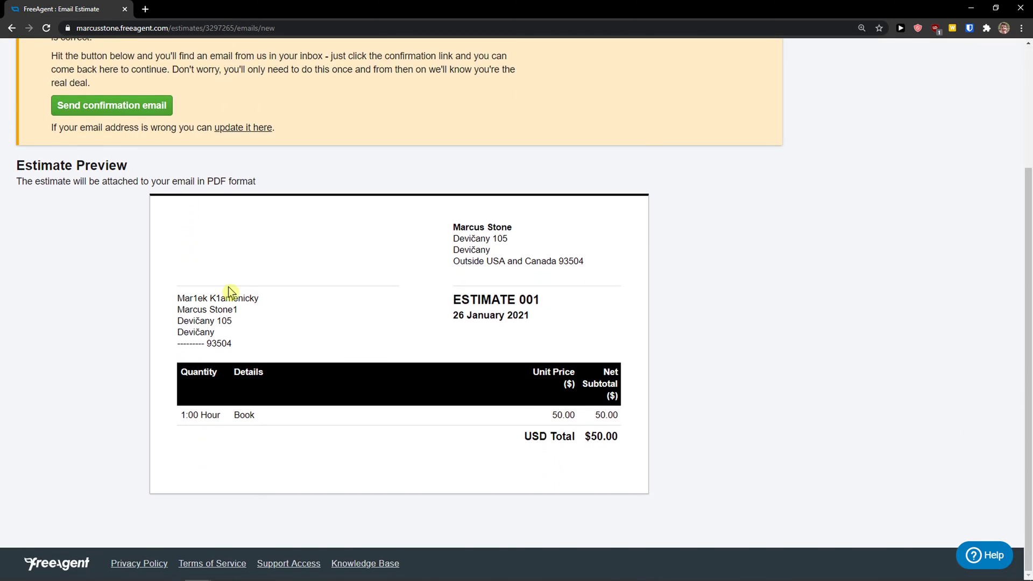
scroll(305, 317, "up", 3)
left_click(142, 74)
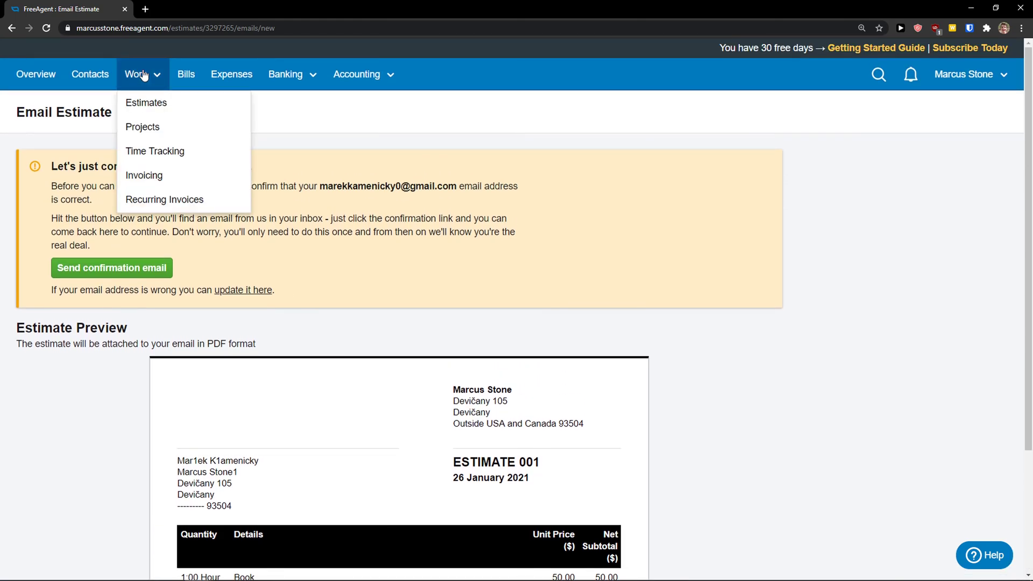
- Start a new project named 'Freeagent project' from the Projects page
left_click(155, 128)
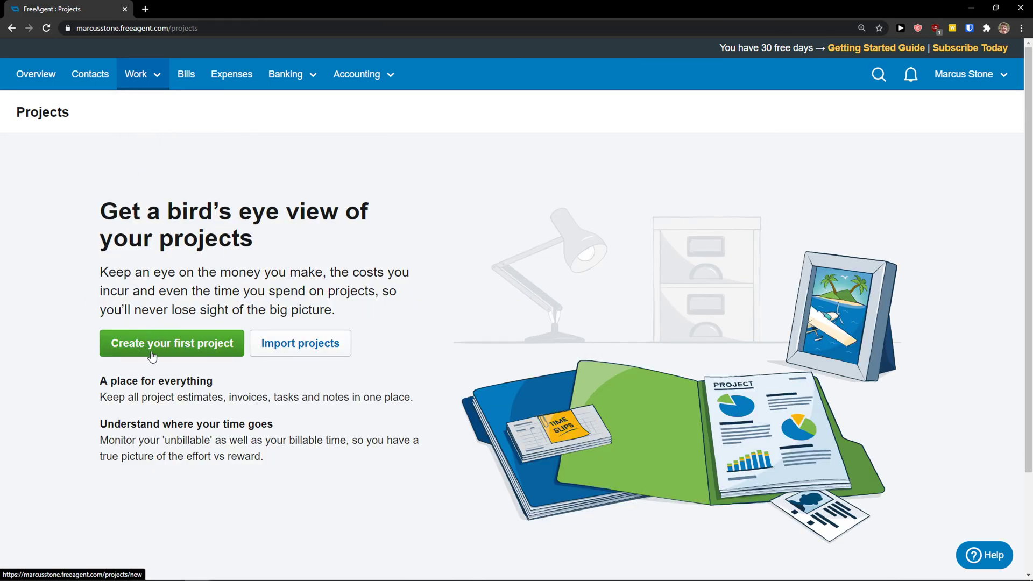
left_click(183, 349)
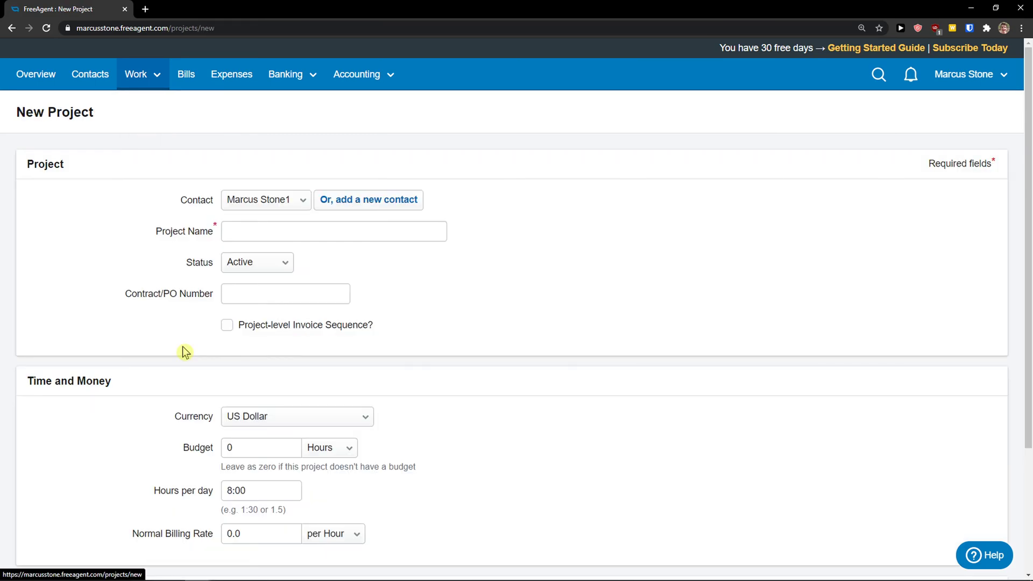
scroll(280, 198, "down", 1)
left_click(293, 180)
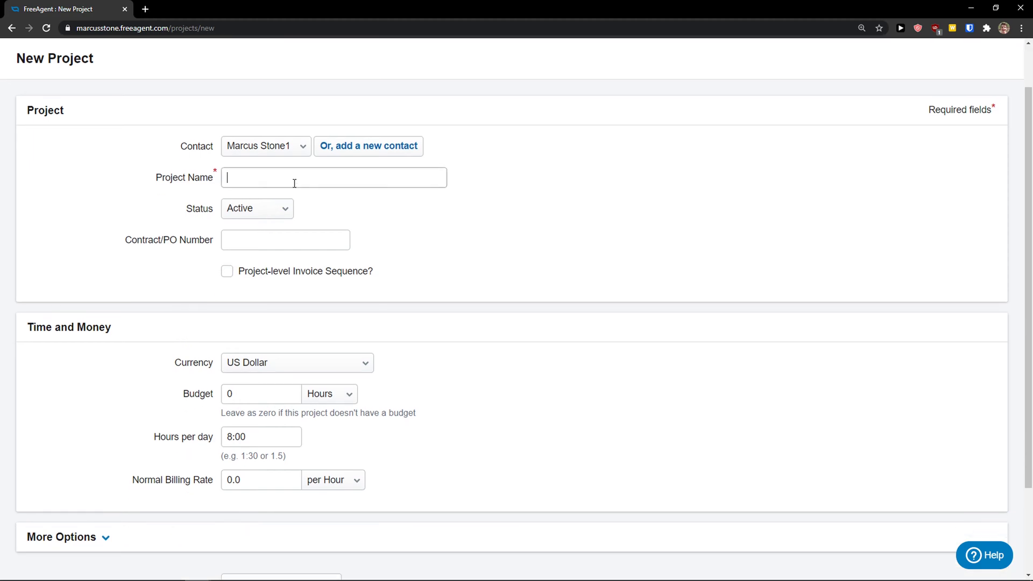
type("M")
key("BackSpace")
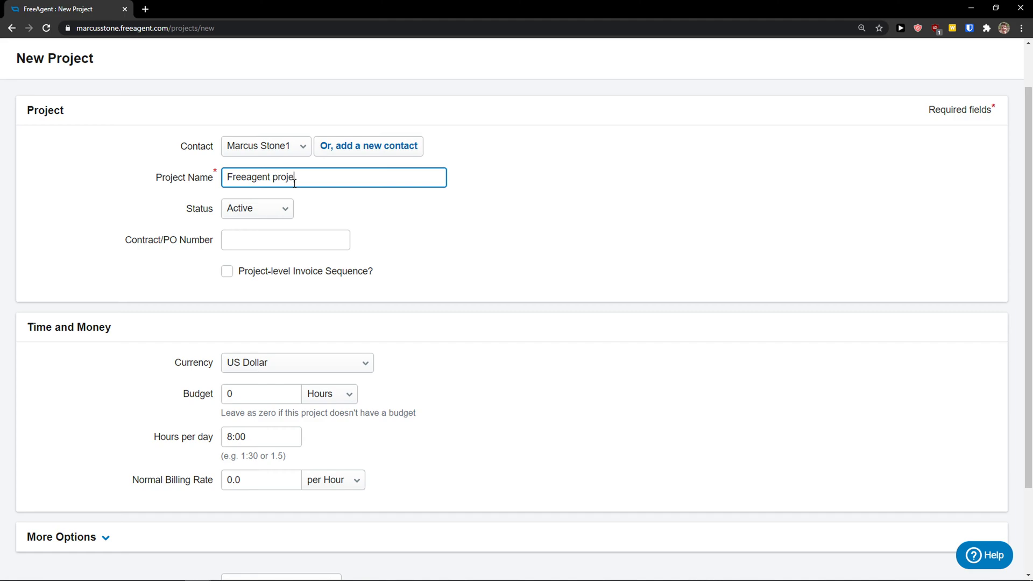
- Set a 50-hour budget and a normal billing rate of 10 per hour
scroll(192, 362, "down", 1)
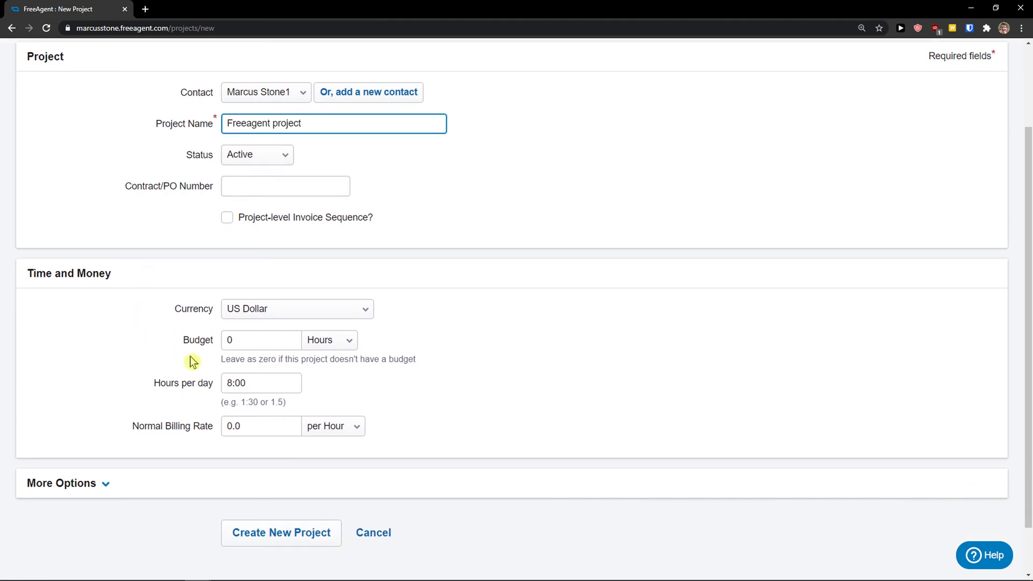
left_click(255, 346)
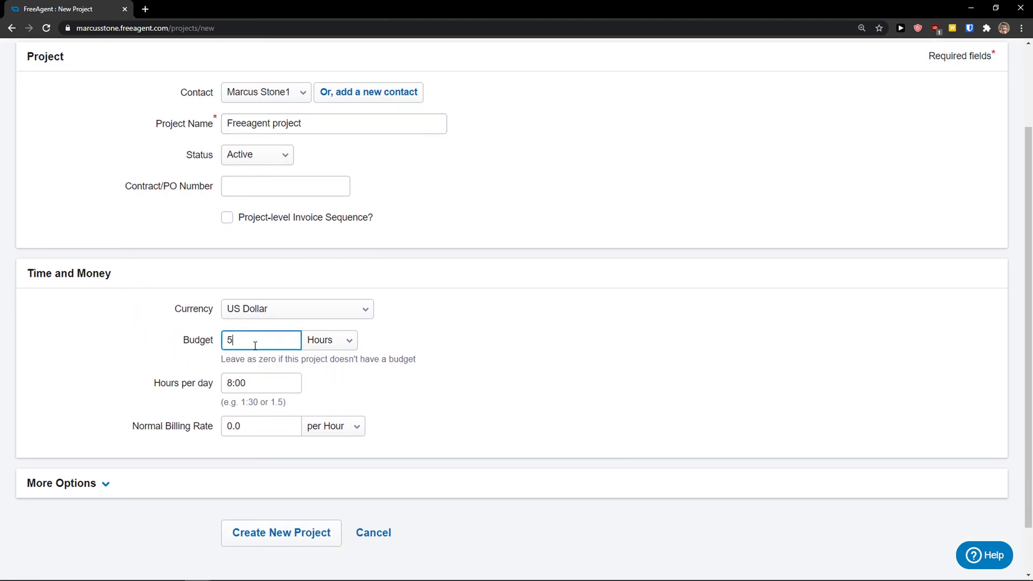
left_click(282, 389)
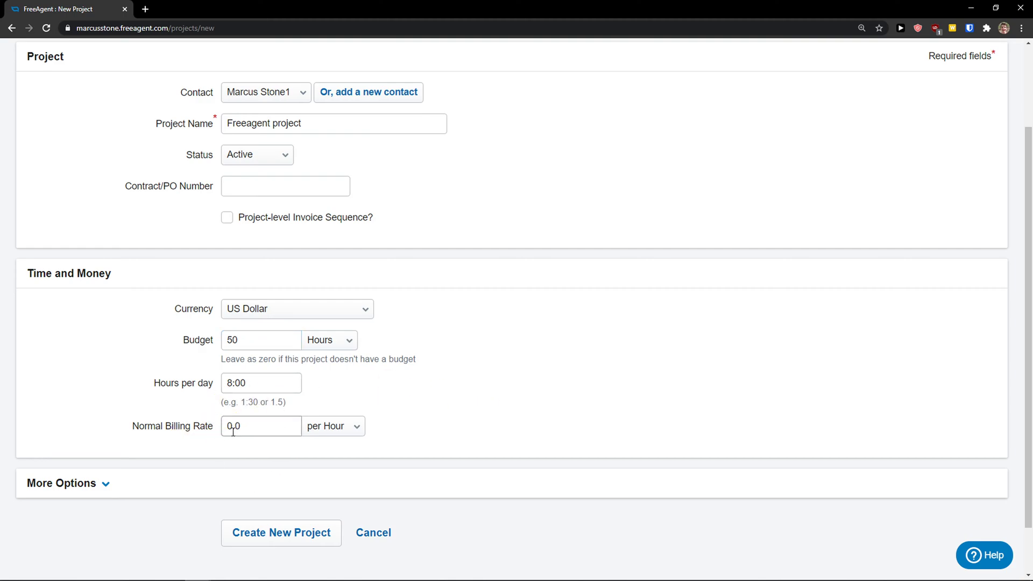
left_click(259, 435)
type("1")
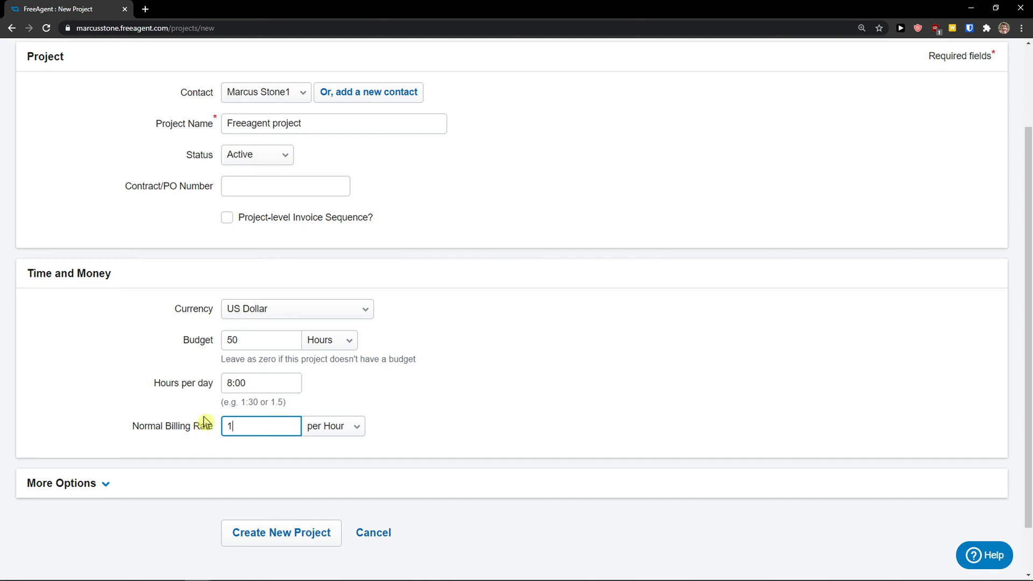
type("0")
- In More Options, keep the budget in hours and the rate per hour, then collapse them
scroll(112, 402, "down", 1)
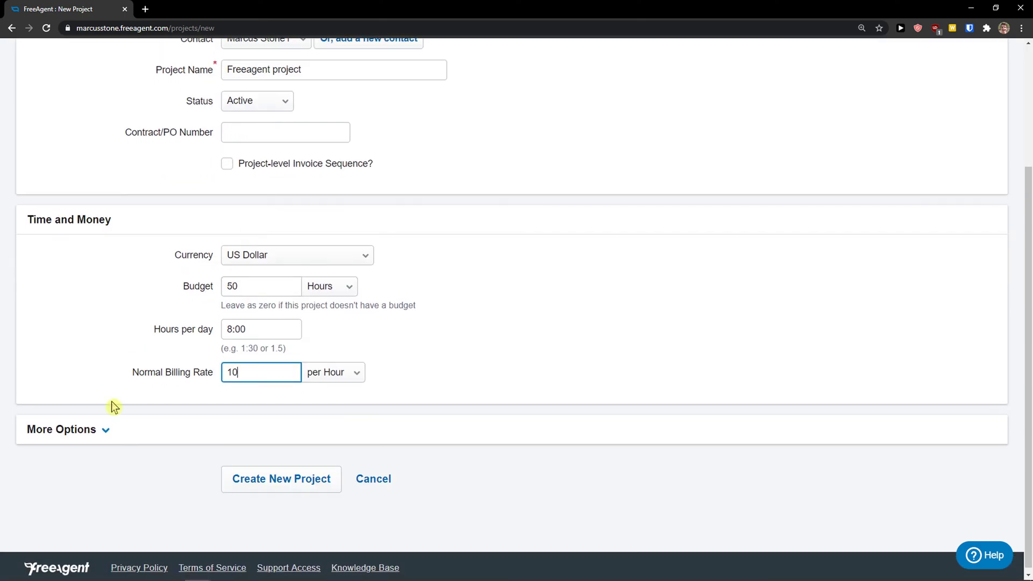
left_click(99, 434)
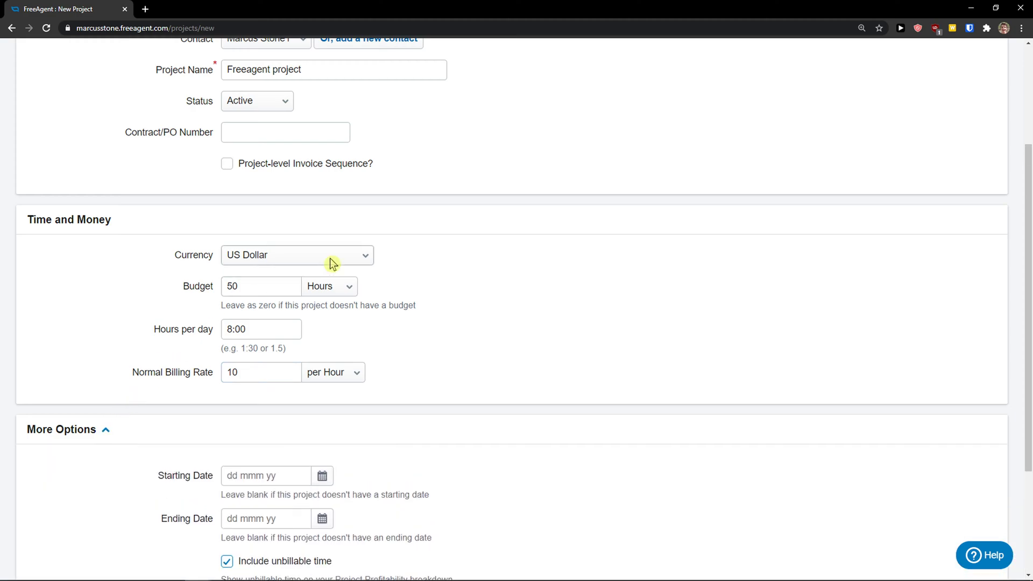
left_click(331, 256)
left_click(325, 286)
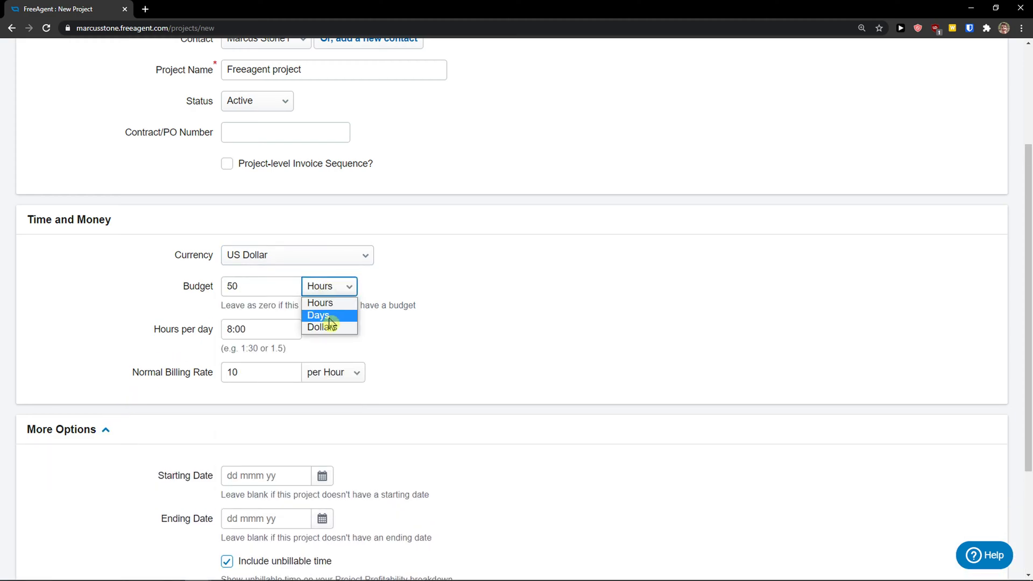
left_click(424, 339)
left_click(334, 372)
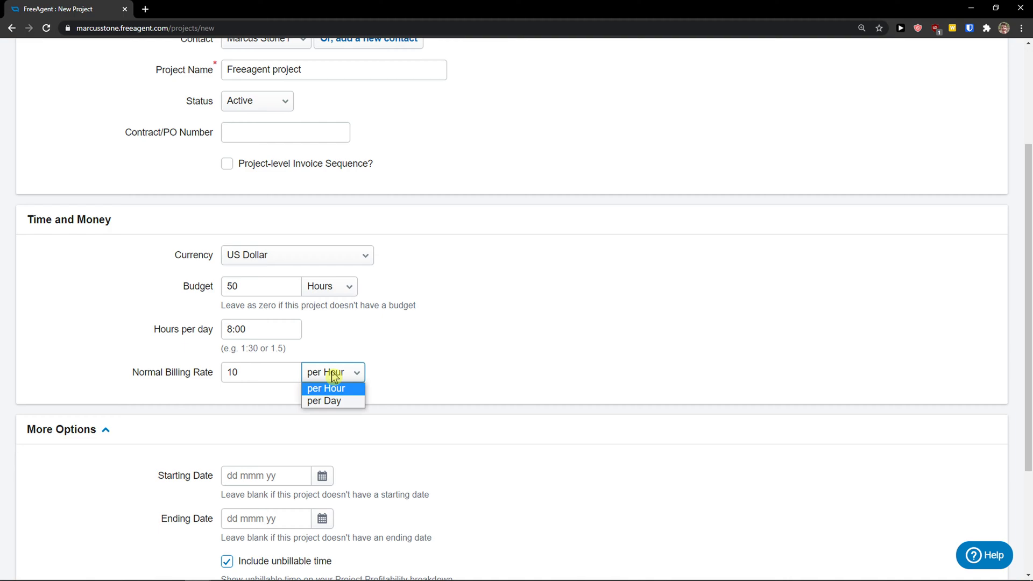
left_click(436, 368)
scroll(433, 362, "down", 1)
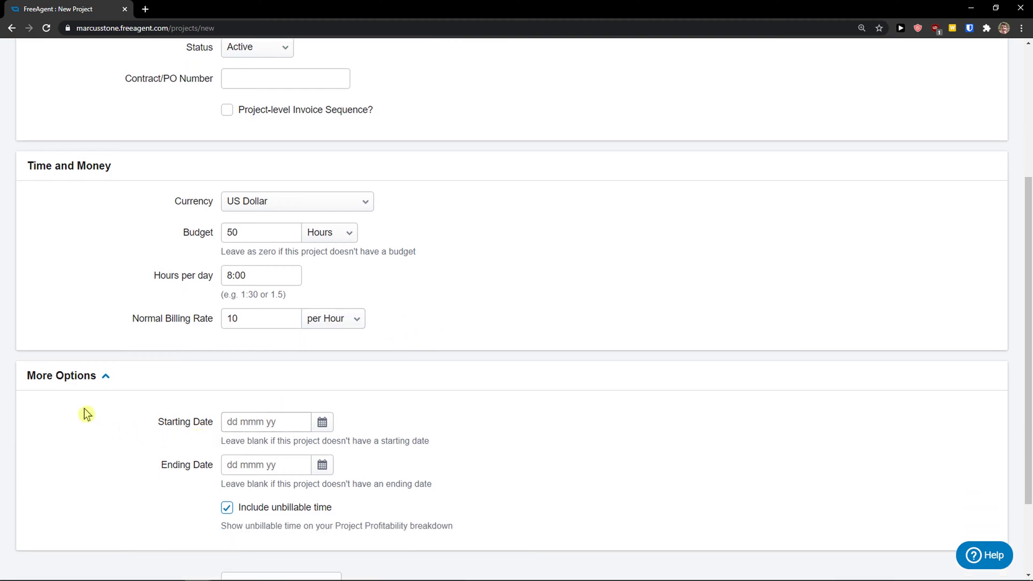
left_click(96, 376)
scroll(215, 457, "up", 3)
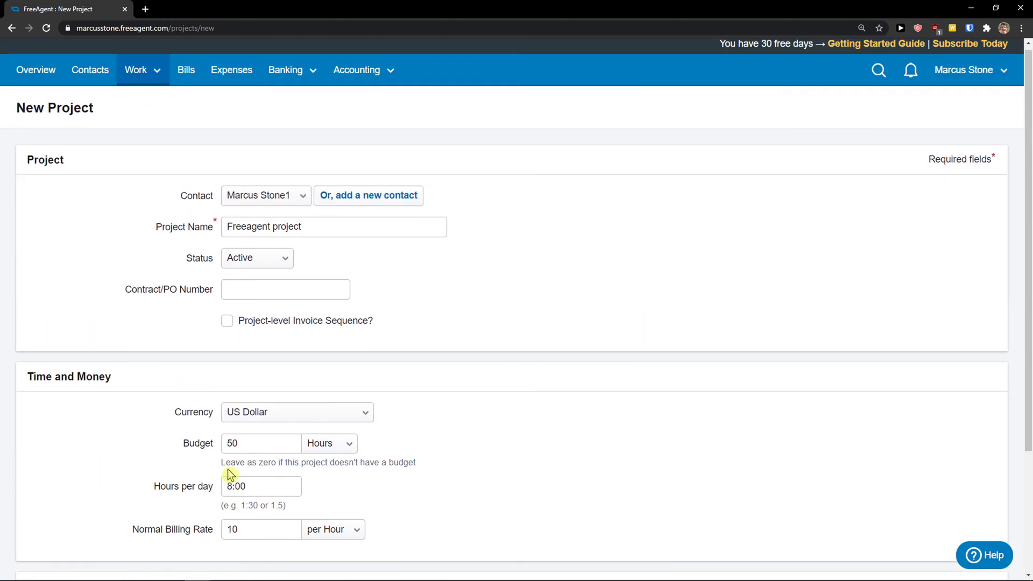
scroll(260, 472, "down", 2)
scroll(270, 497, "down", 1)
- Create the Freeagent project, dismiss the welcome message and review its contact page
left_click(260, 470)
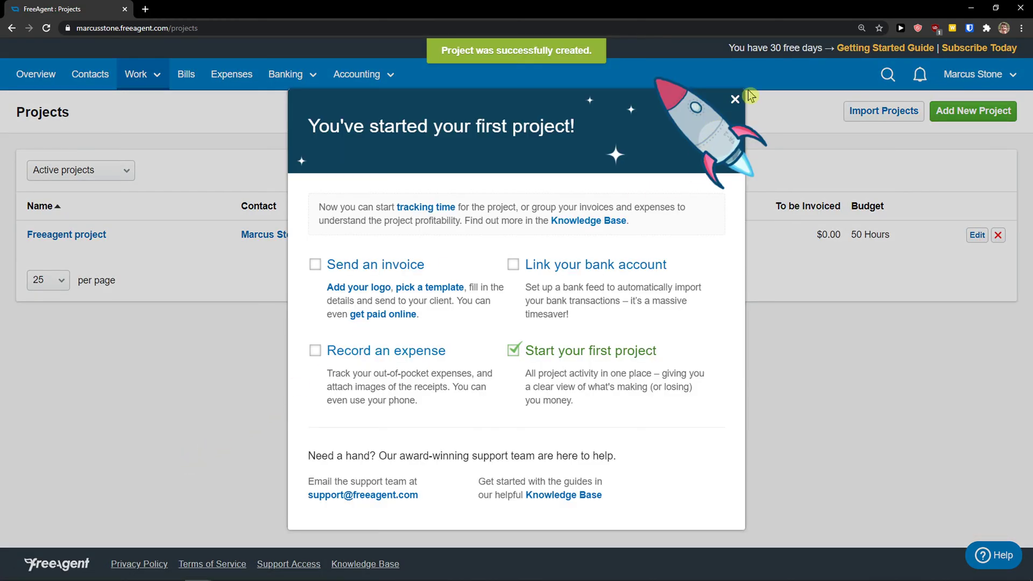
left_click(735, 99)
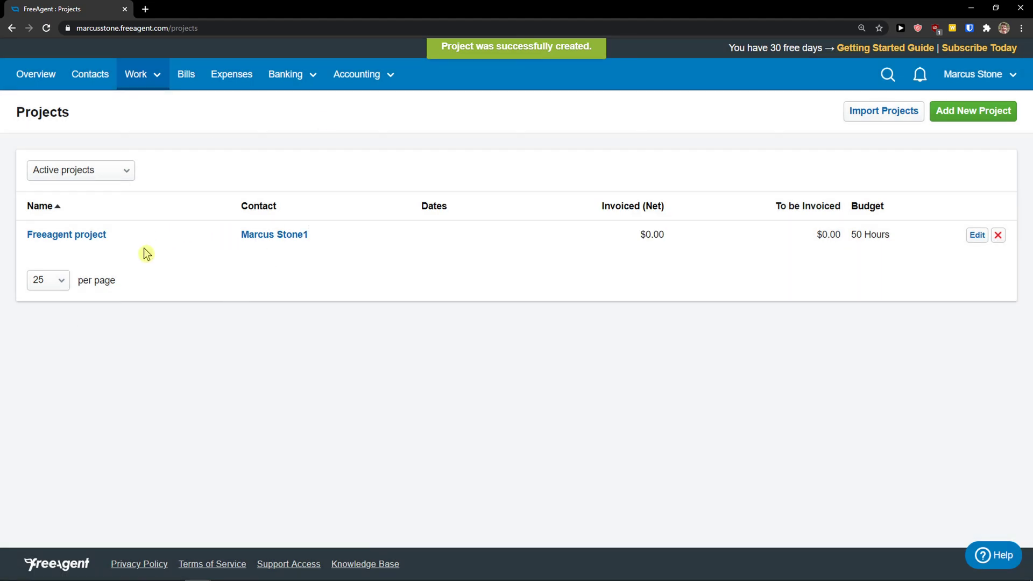
left_click(275, 235)
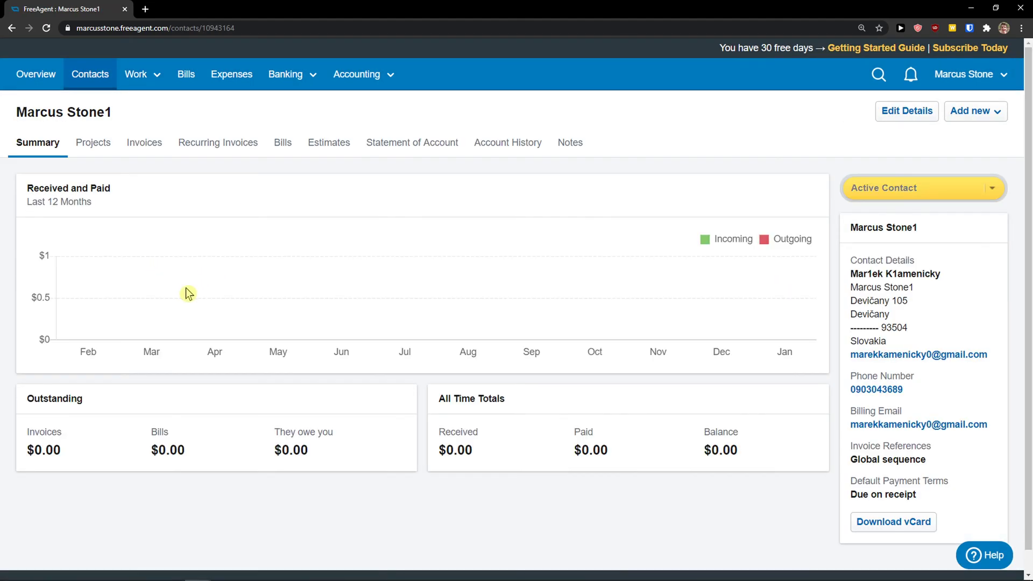
scroll(189, 297, "down", 1)
scroll(189, 297, "up", 1)
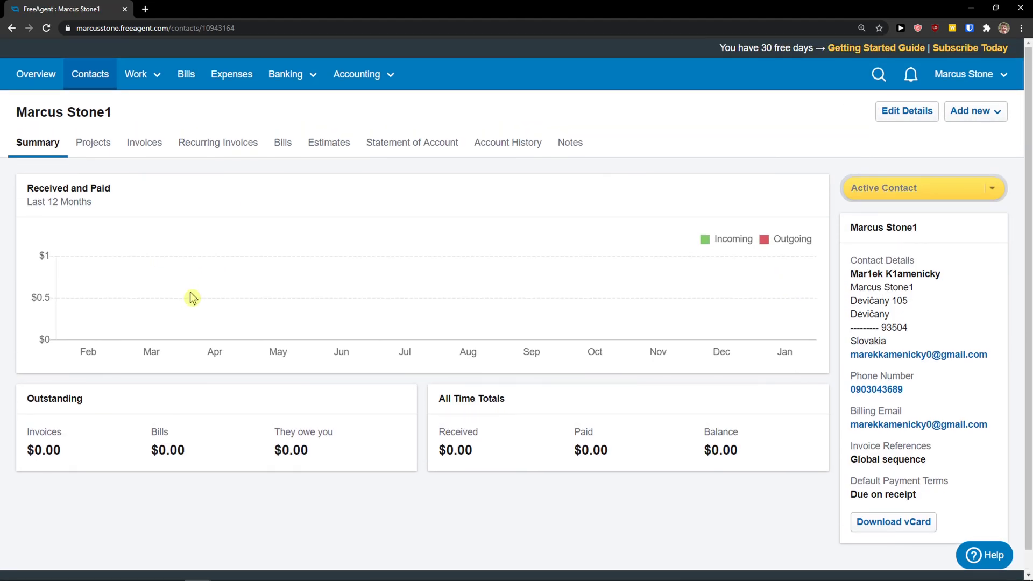
left_click(11, 32)
- Open the Freeagent project summary ($10.00/hour, 50-hour budget), browse its additions list, then reach Time Tracking
left_click(76, 235)
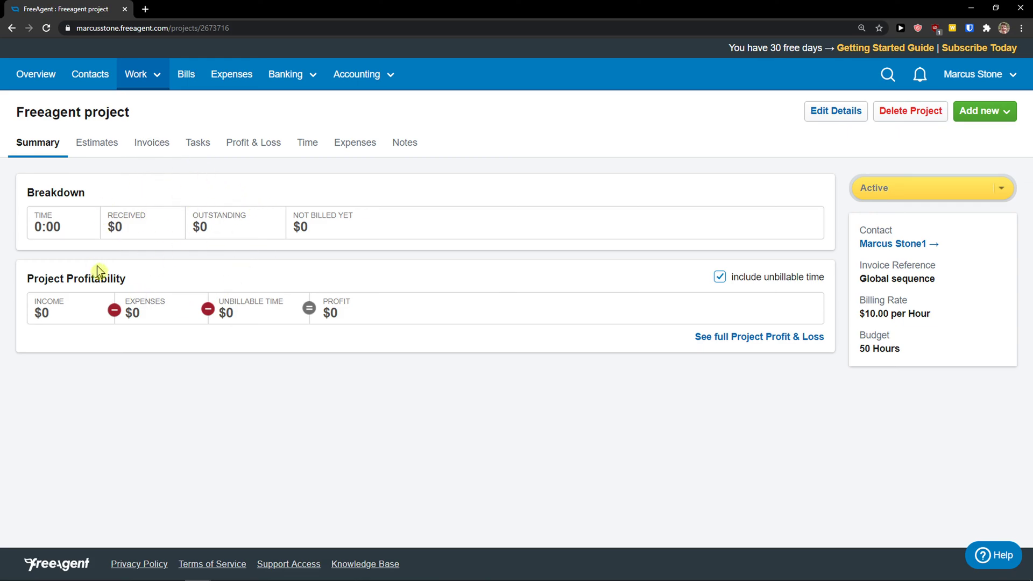
double_click(1000, 114)
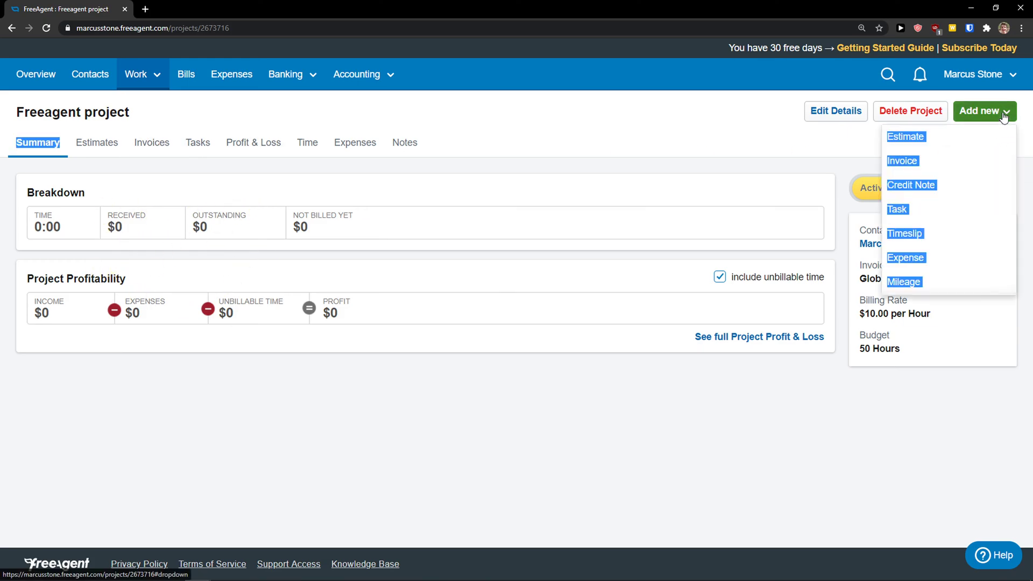
left_click(740, 155)
left_click(985, 113)
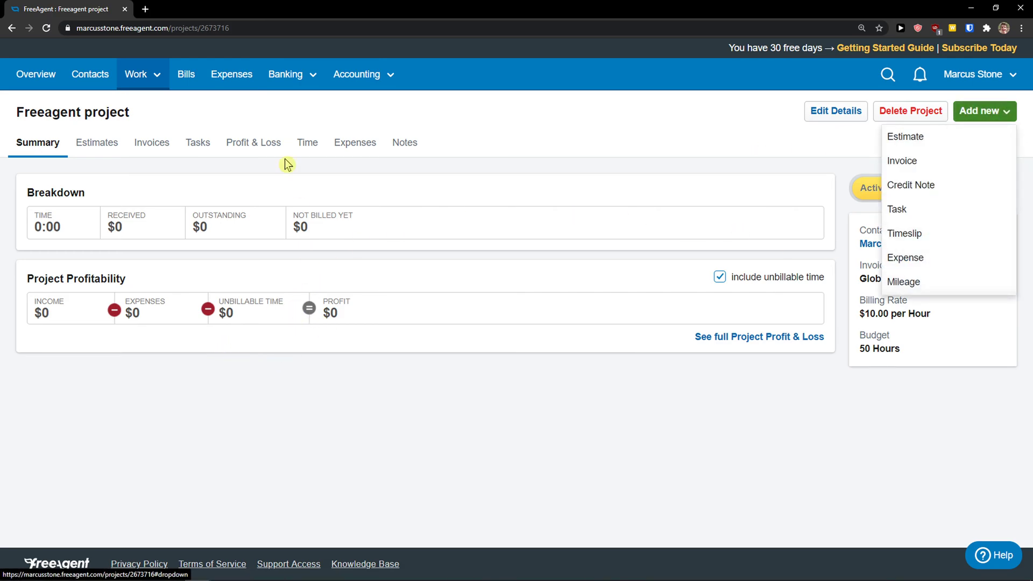
left_click(175, 179)
left_click(137, 76)
left_click(172, 156)
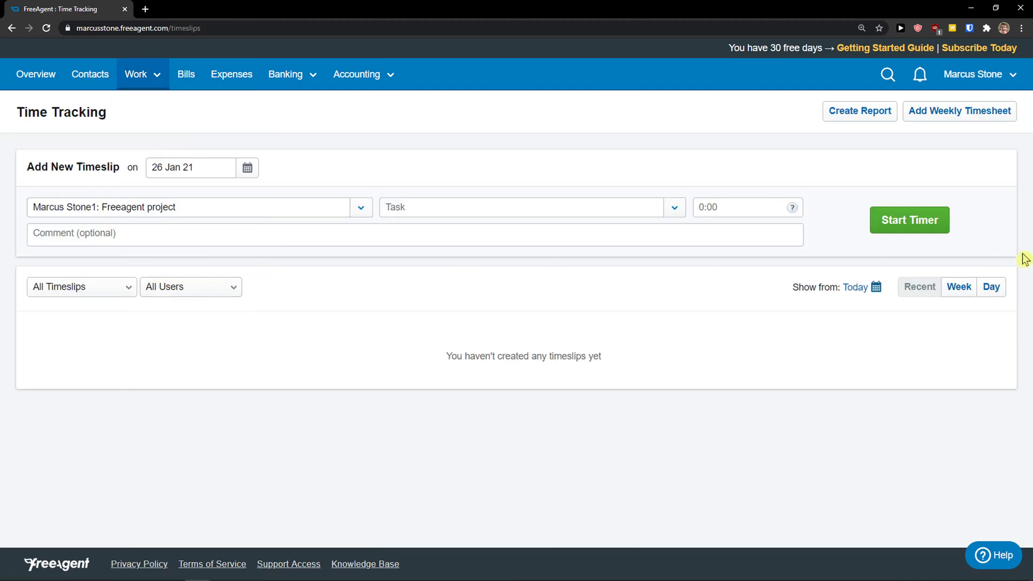
- Create a new task named 'Work' for the Freeagent project timeslip
left_click(907, 231)
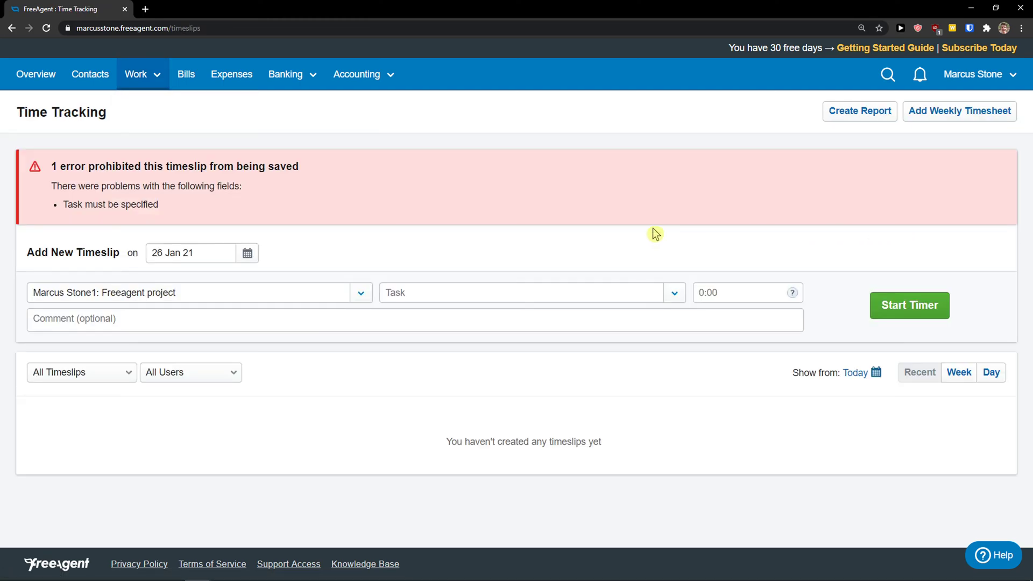
left_click(161, 328)
left_click(434, 299)
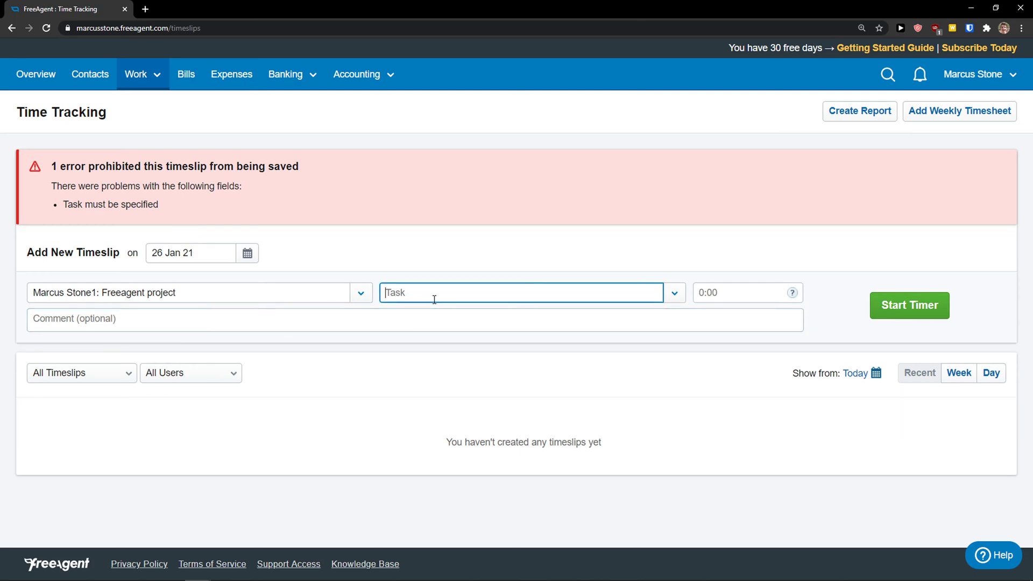
type("Work")
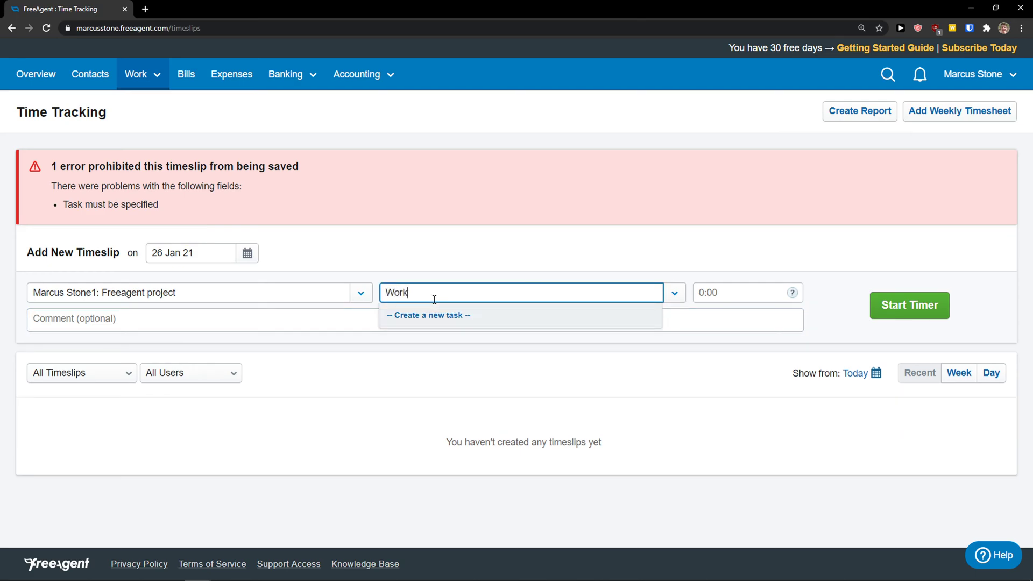
left_click(424, 315)
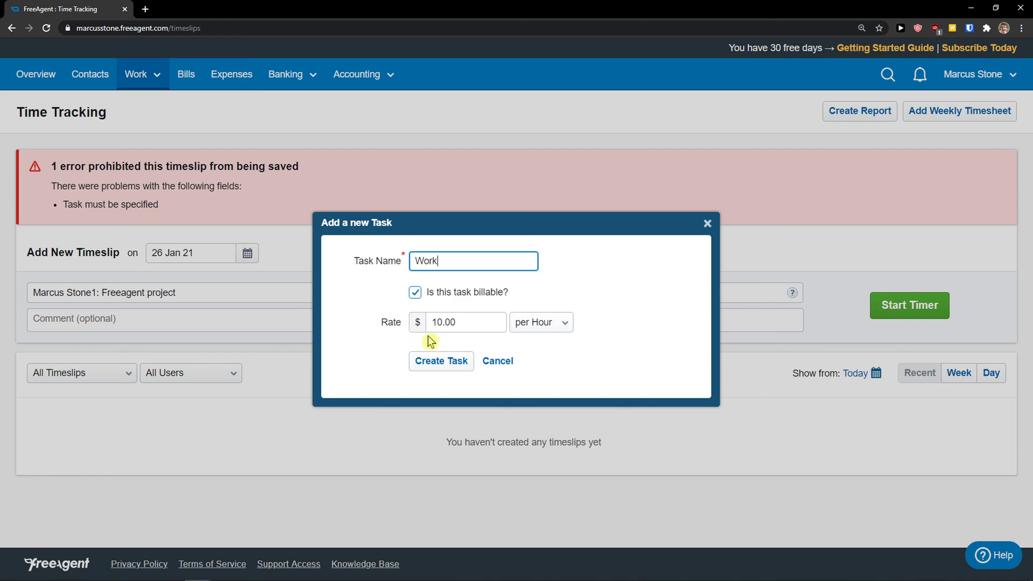
left_click(433, 368)
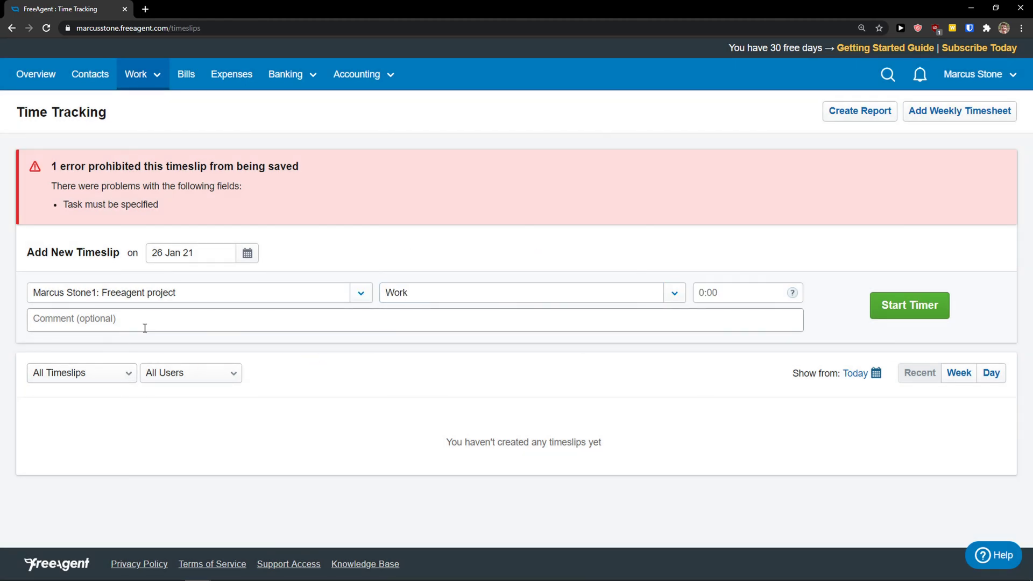
- Start and then stop the timer on the Work timeslip
left_click(928, 312)
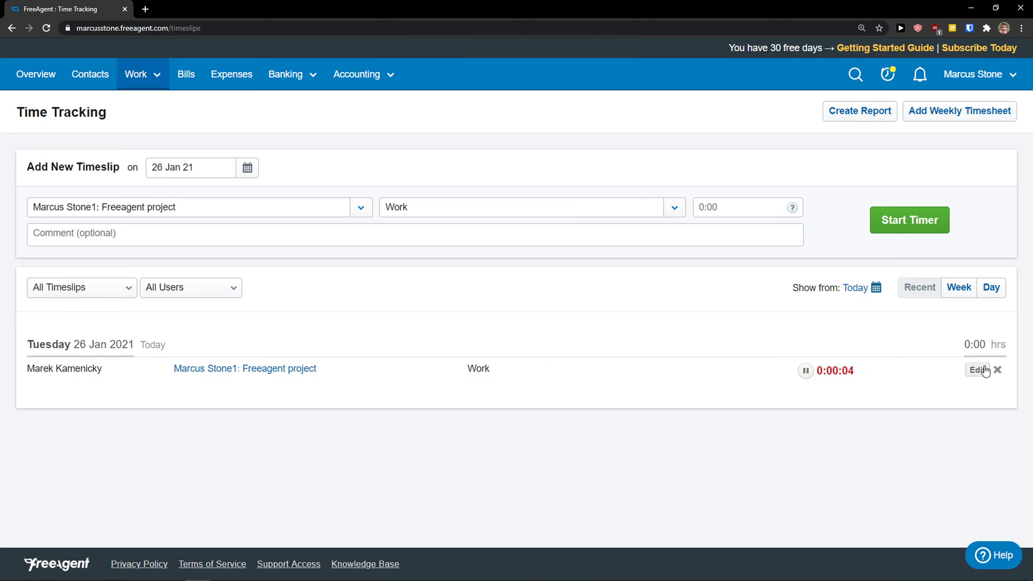
left_click(805, 371)
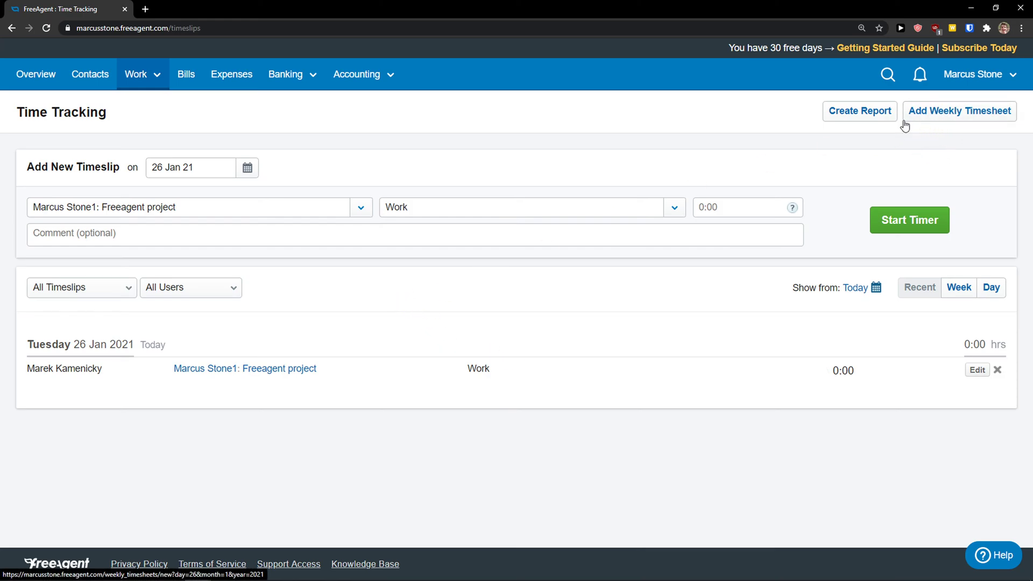
left_click(150, 79)
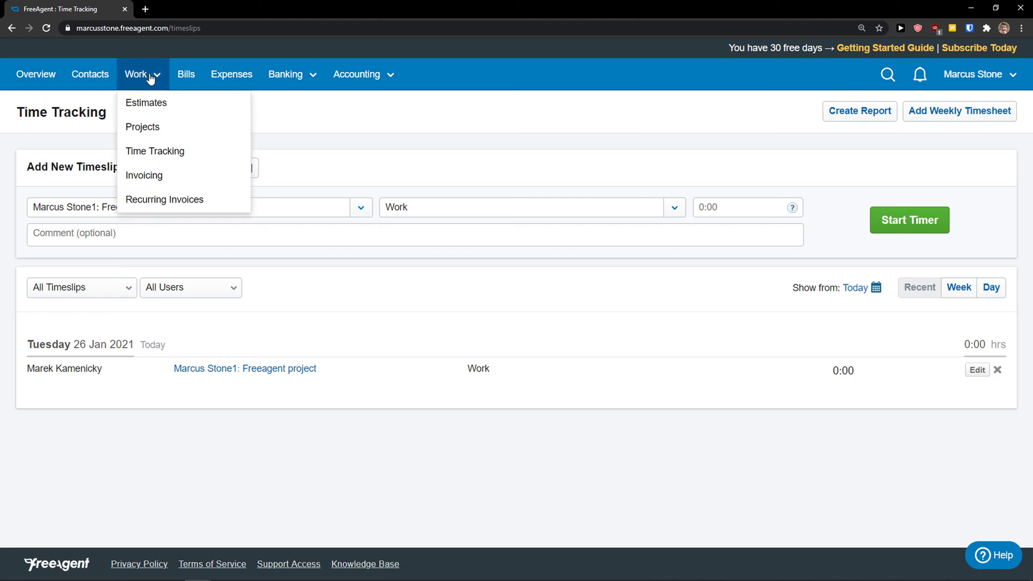
- Start the first invoice and link it to the Freeagent project
left_click(198, 178)
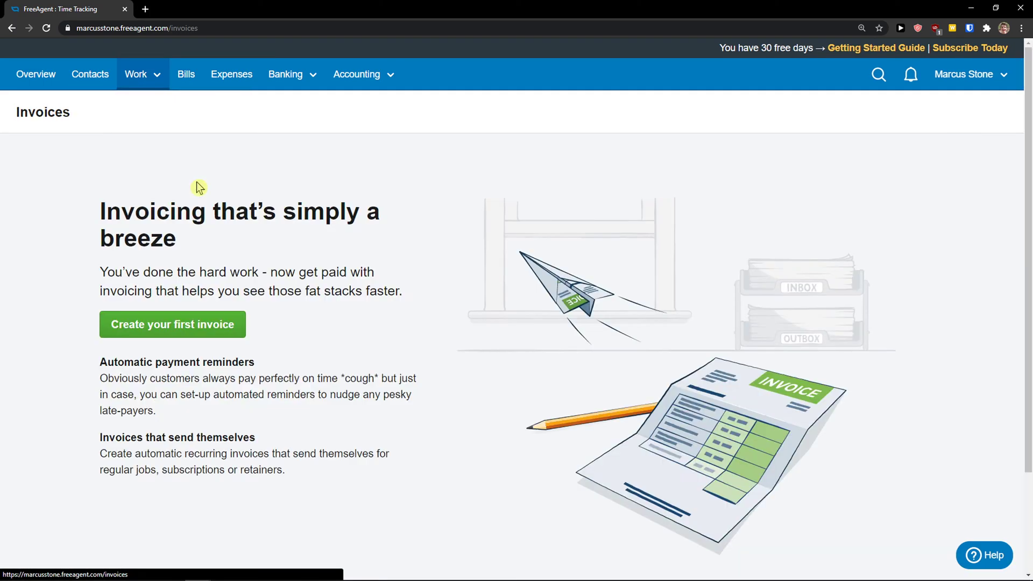
left_click(186, 333)
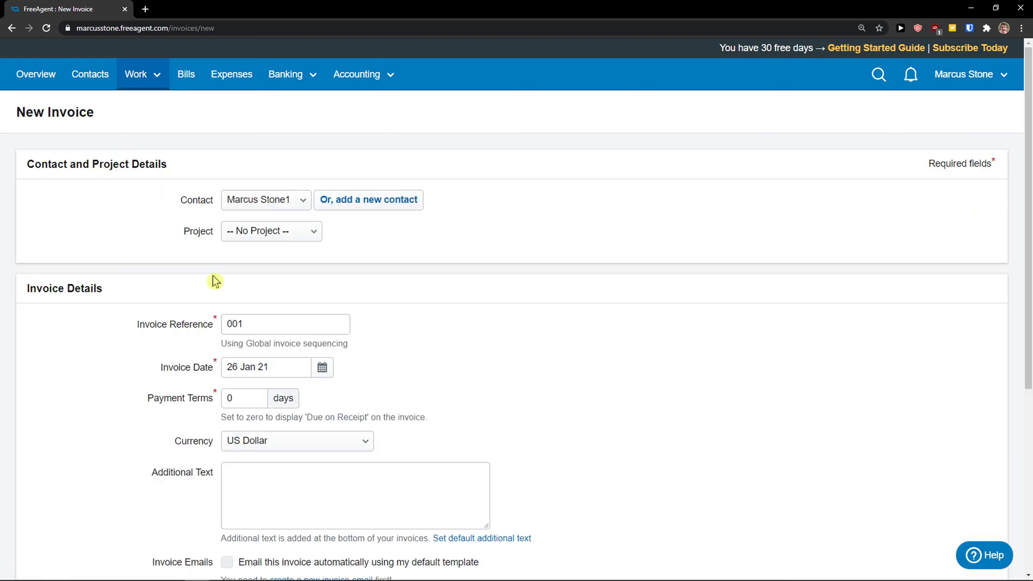
scroll(214, 273, "down", 1)
left_click(257, 188)
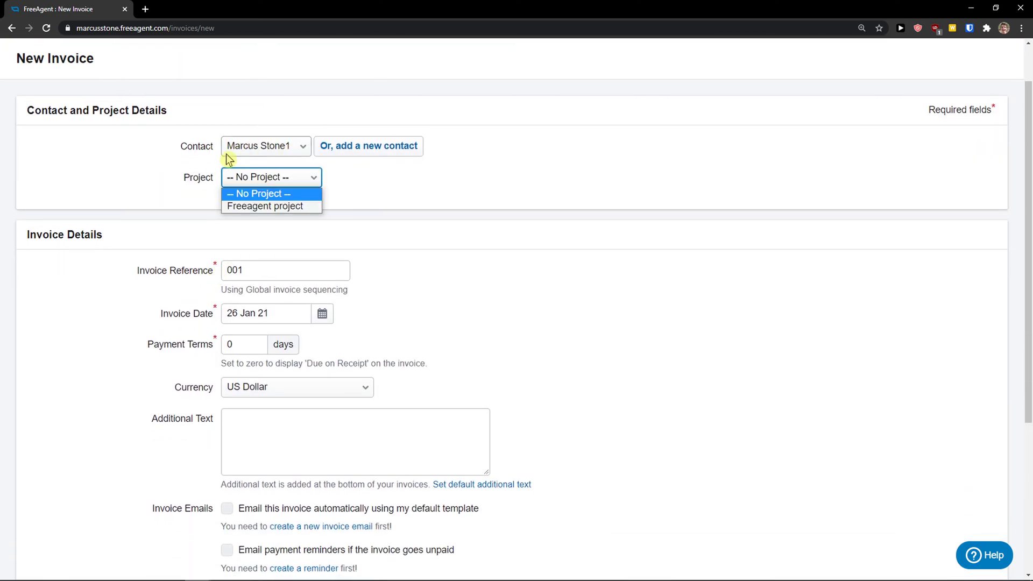
left_click(248, 208)
- Review the invoice details: reference 001, dated 26 Jan 21, 0 days' terms, US Dollar, expanding and collapsing More Options
scroll(143, 235, "down", 1)
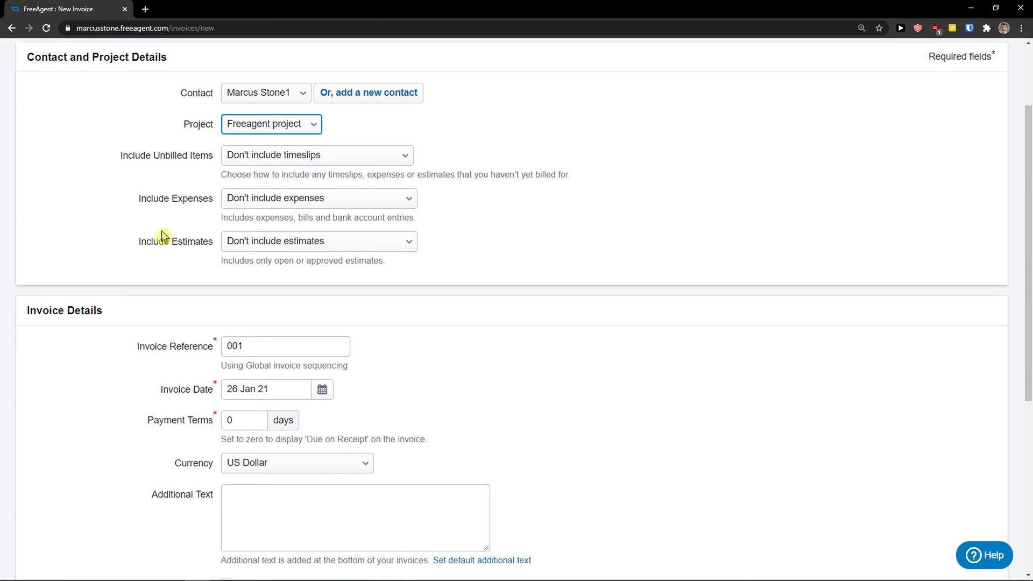
scroll(143, 235, "up", 1)
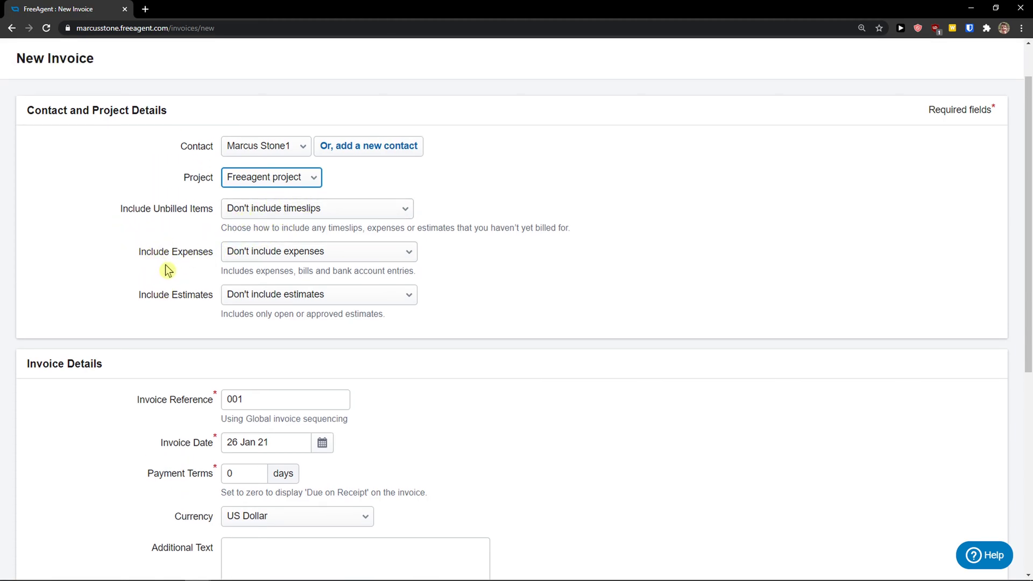
scroll(208, 317, "down", 3)
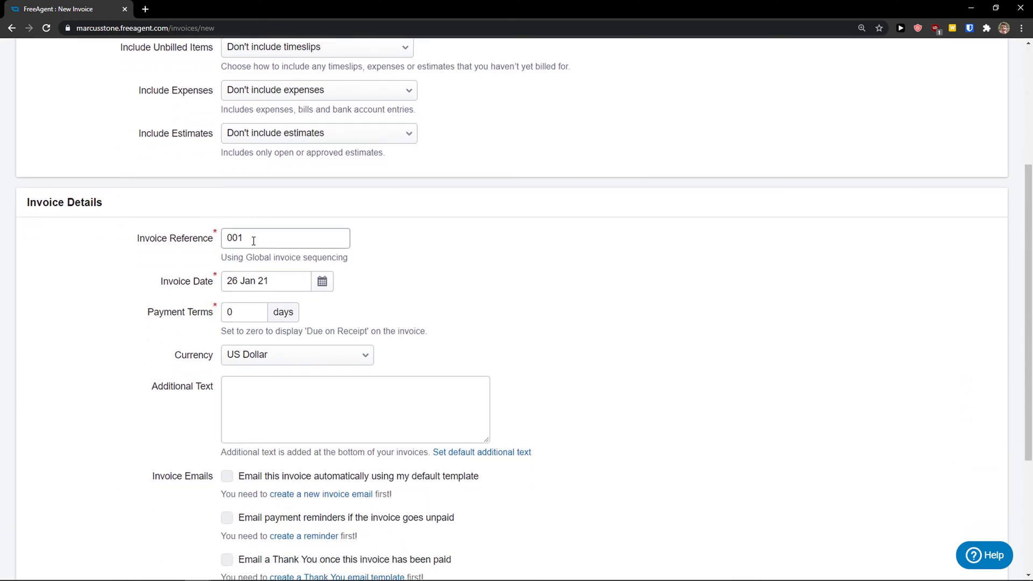
scroll(239, 242, "down", 1)
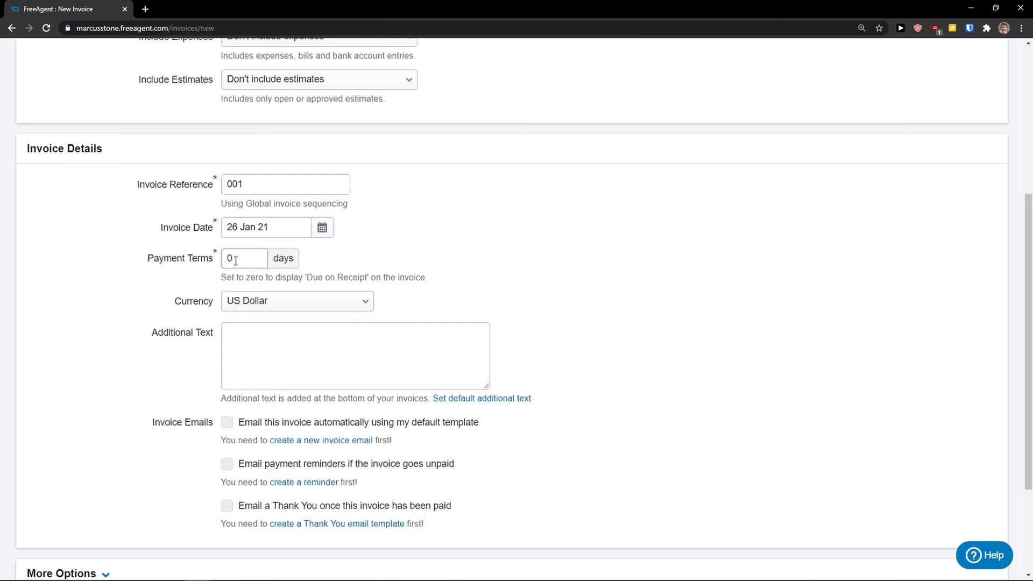
scroll(185, 288, "down", 2)
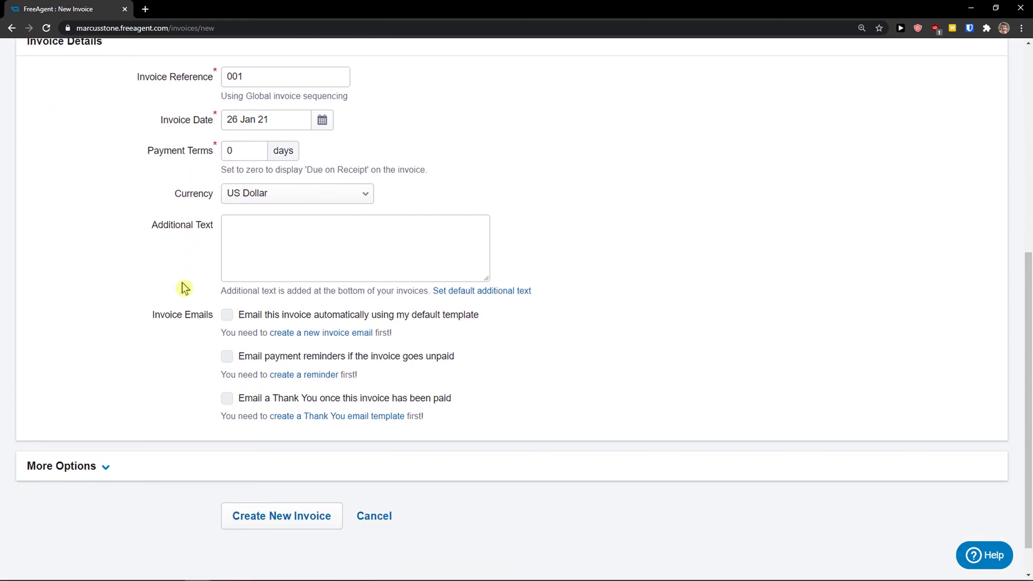
scroll(184, 288, "up", 2)
scroll(184, 288, "down", 1)
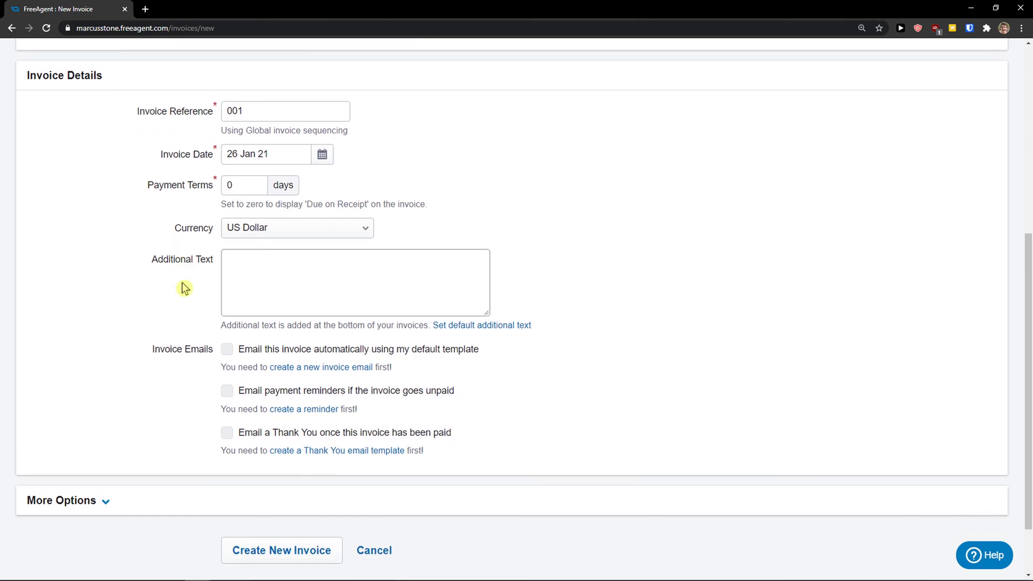
scroll(184, 288, "down", 1)
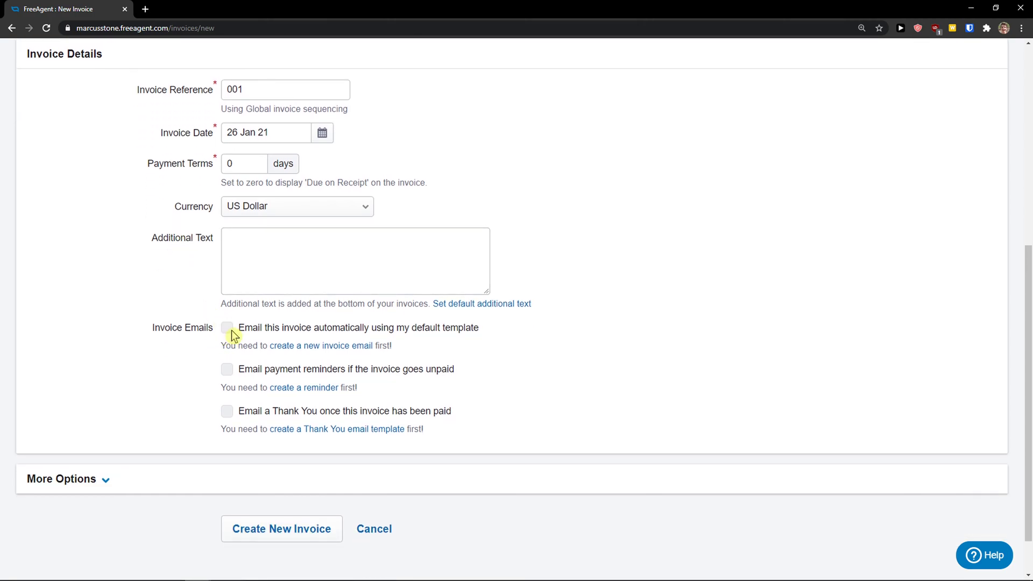
scroll(205, 350, "down", 1)
scroll(192, 364, "up", 2)
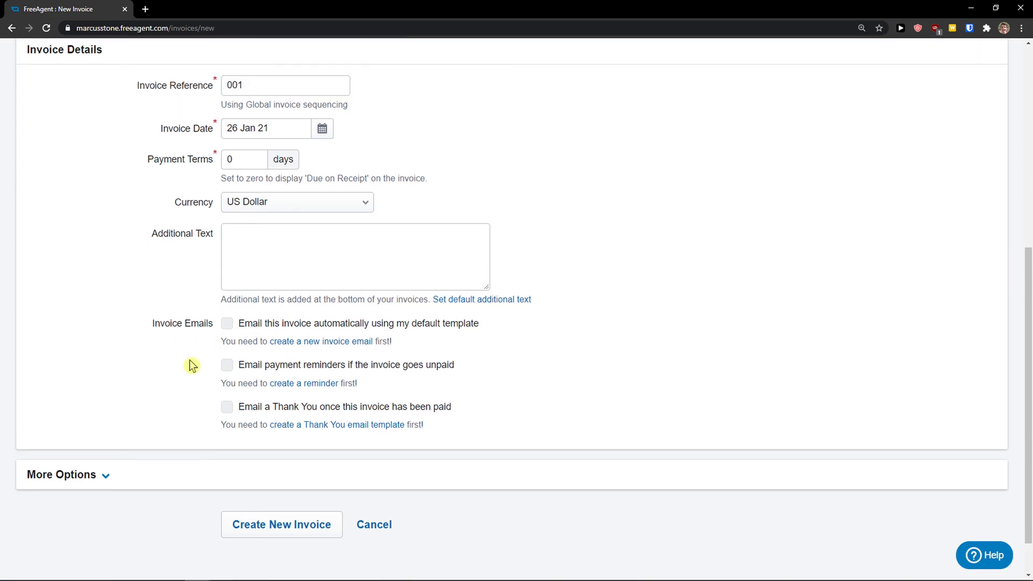
scroll(237, 335, "down", 1)
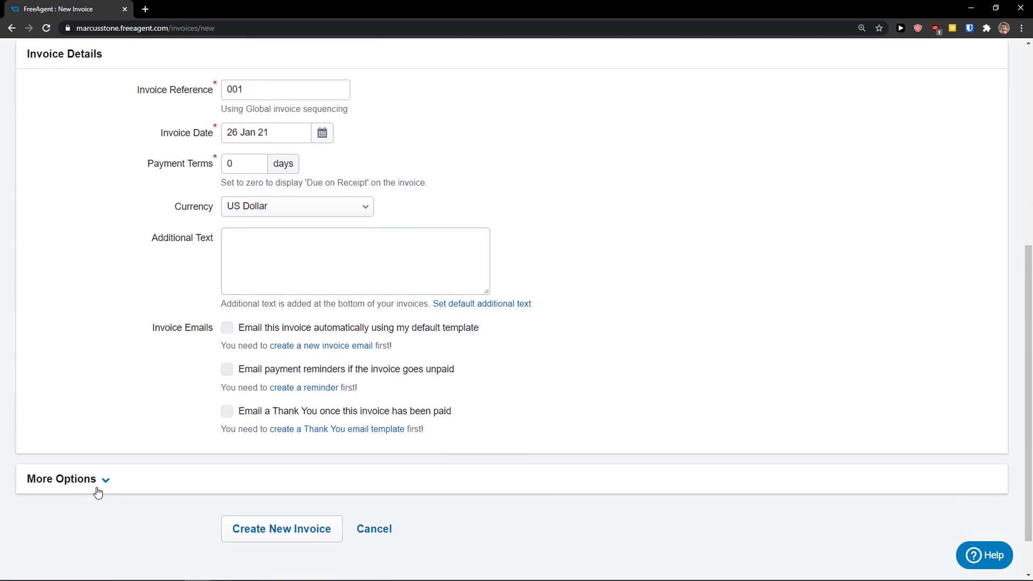
left_click(99, 484)
scroll(170, 442, "down", 2)
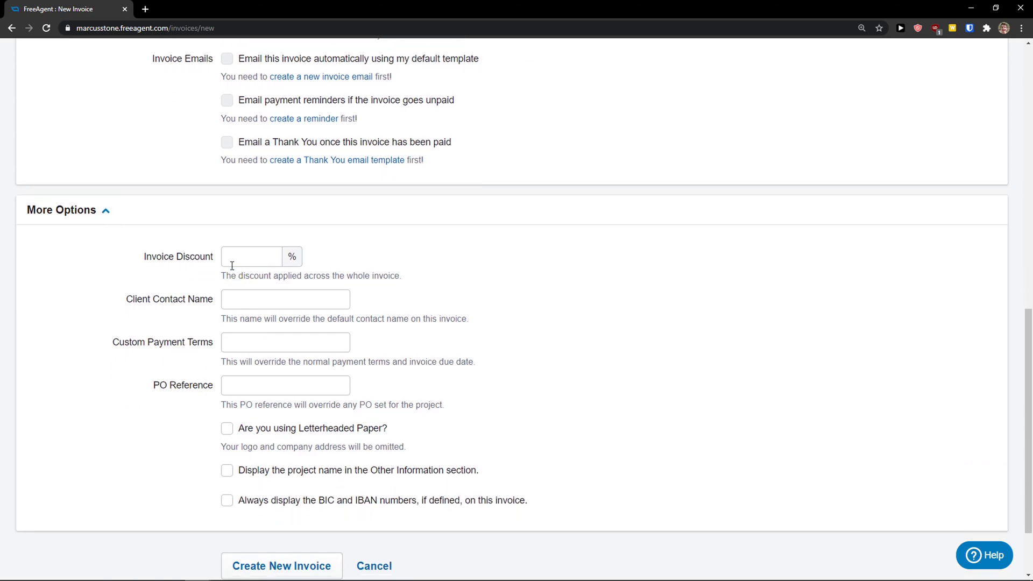
scroll(263, 300, "down", 1)
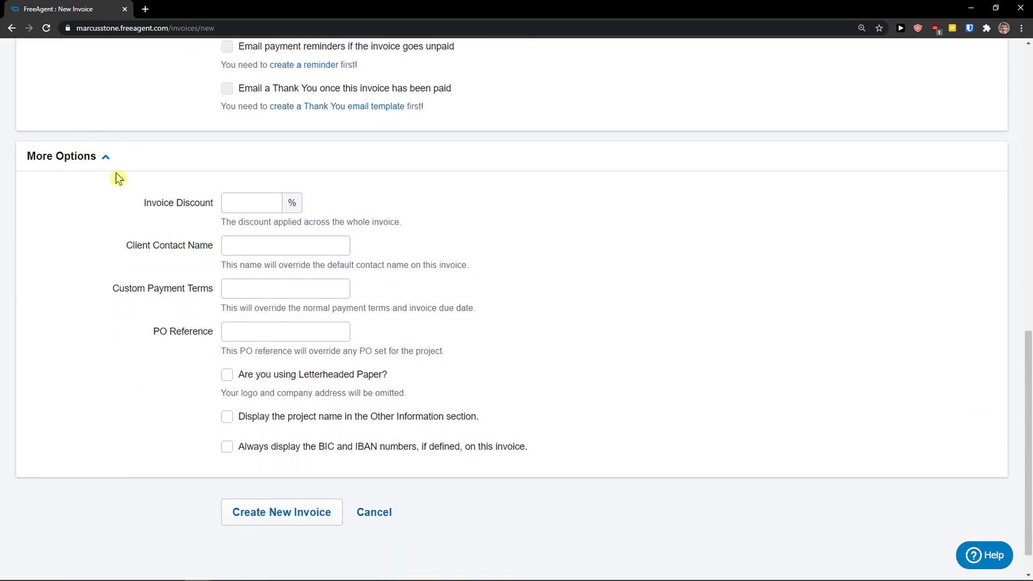
left_click(93, 166)
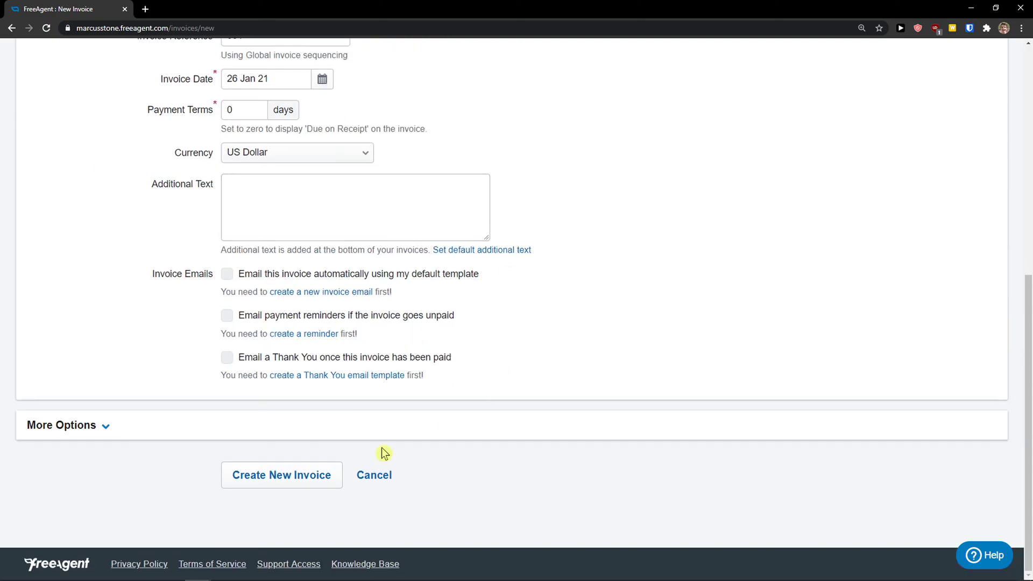
- Create Invoice 001 as an empty $0.00 draft without line items, then go to Recurring Invoice Profiles
left_click(257, 487)
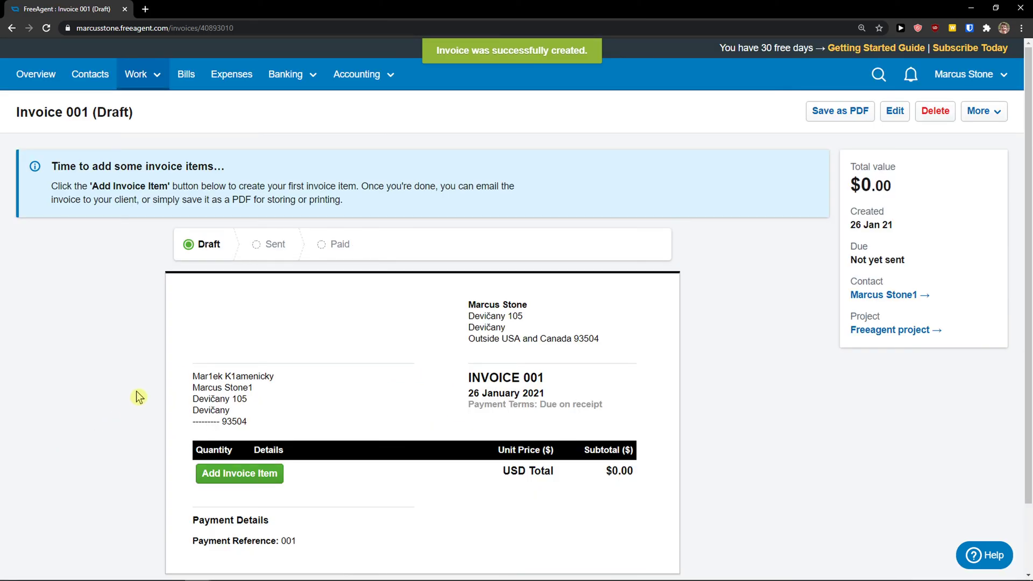
scroll(138, 393, "down", 2)
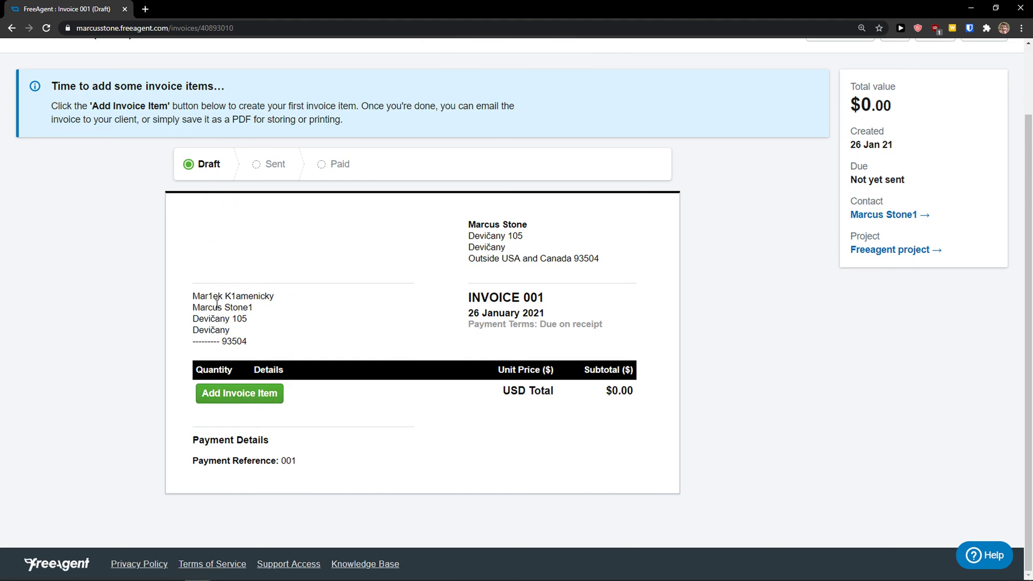
left_click(238, 394)
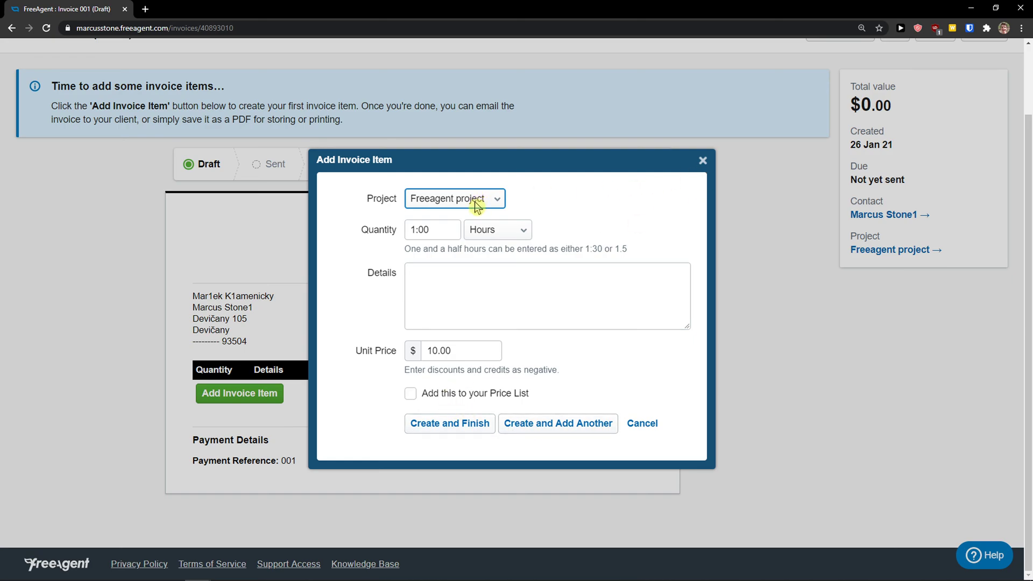
left_click(702, 160)
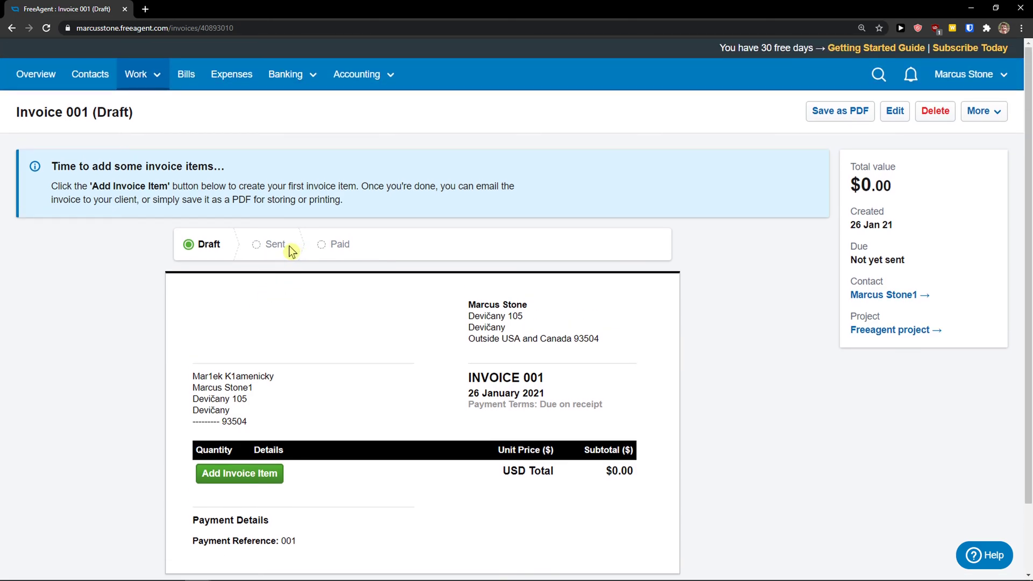
mouse_move(161, 86)
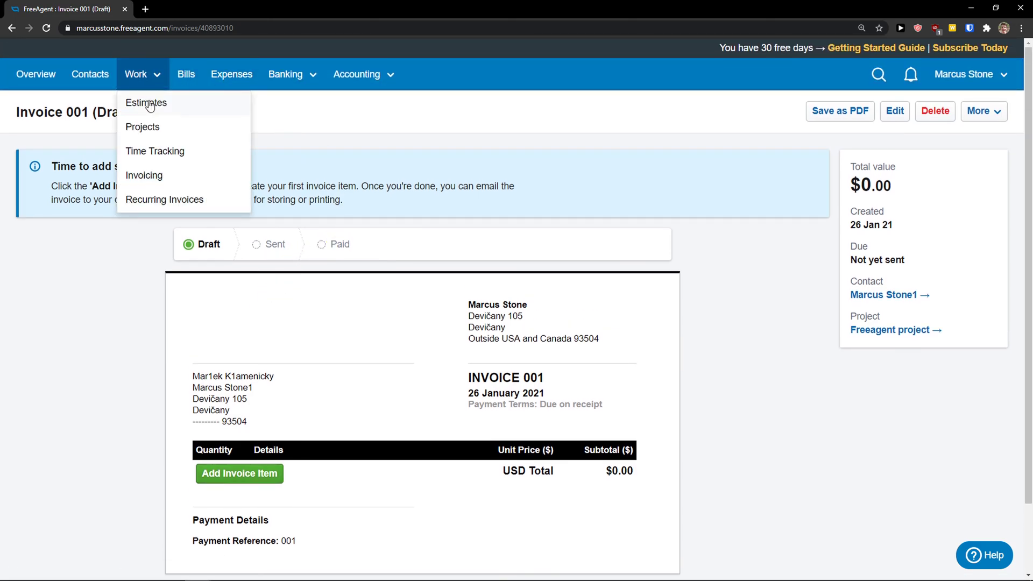
left_click(143, 200)
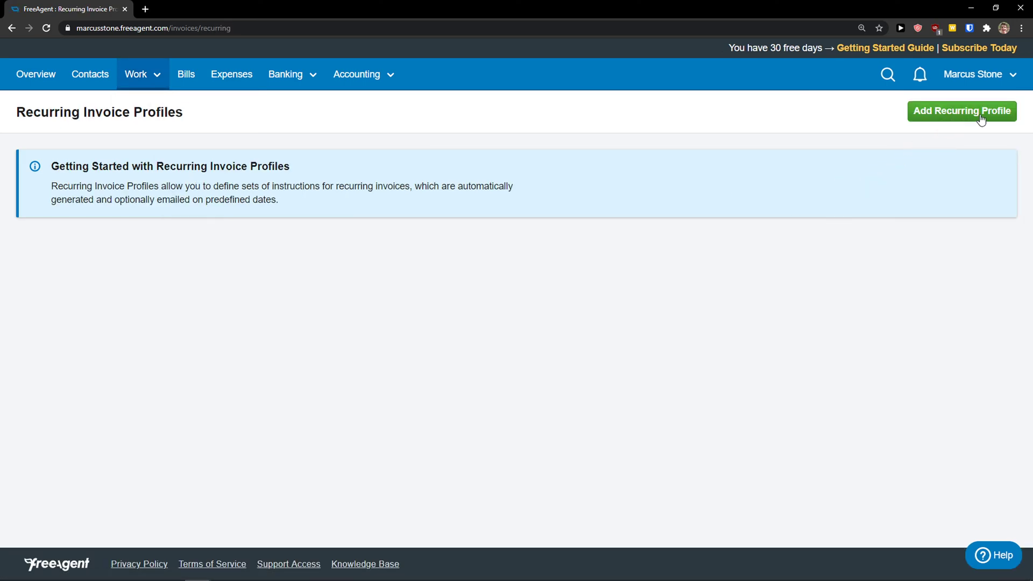
- Look over a new recurring invoice profile form and go to Bills without saving it
left_click(951, 111)
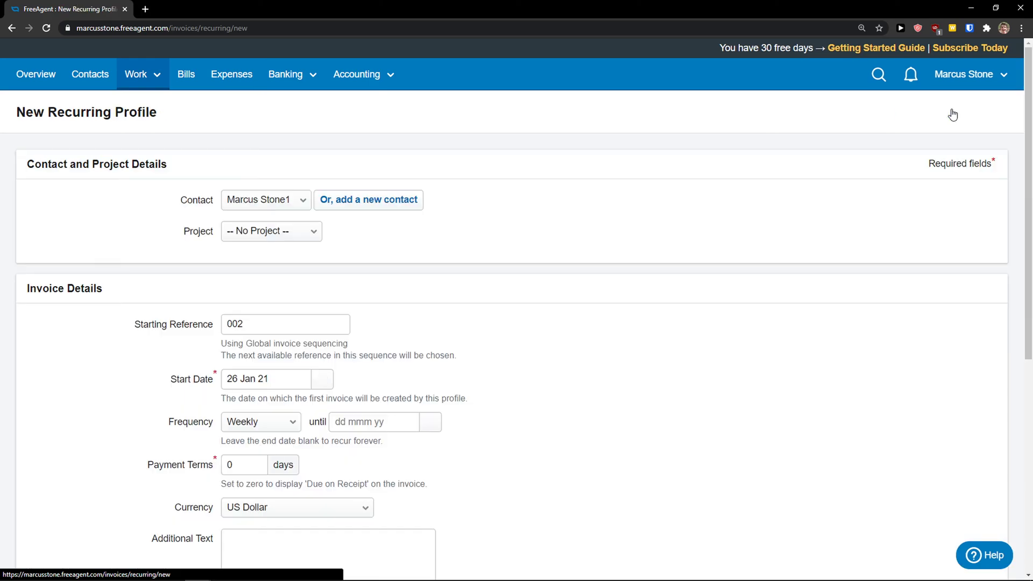
scroll(427, 272, "down", 5)
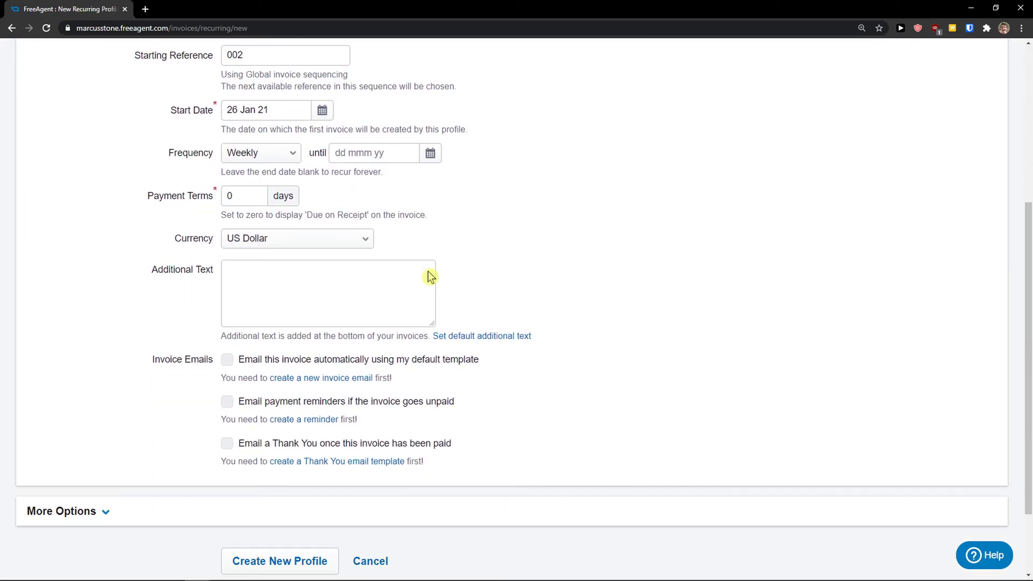
scroll(432, 268, "up", 5)
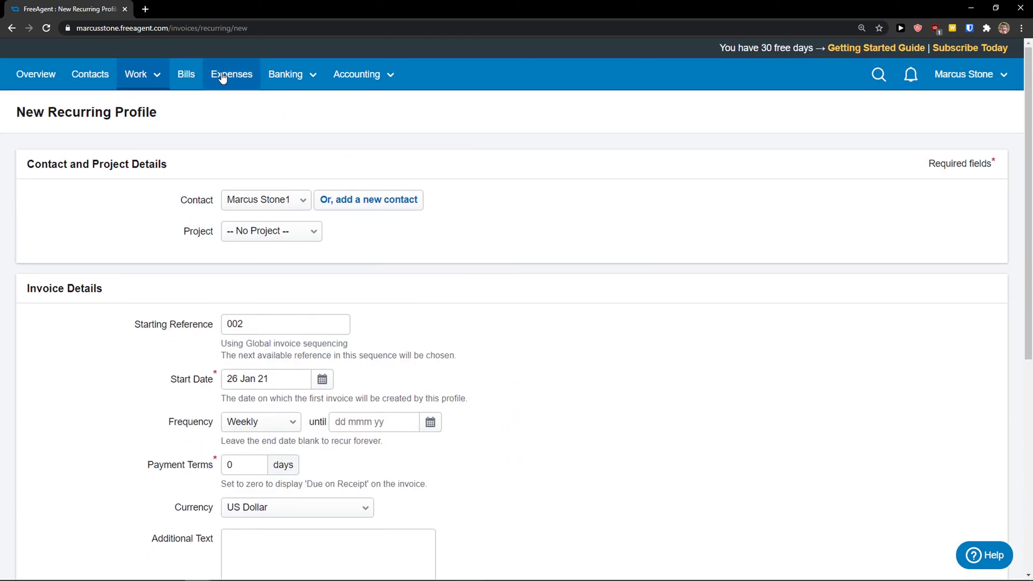
left_click(180, 69)
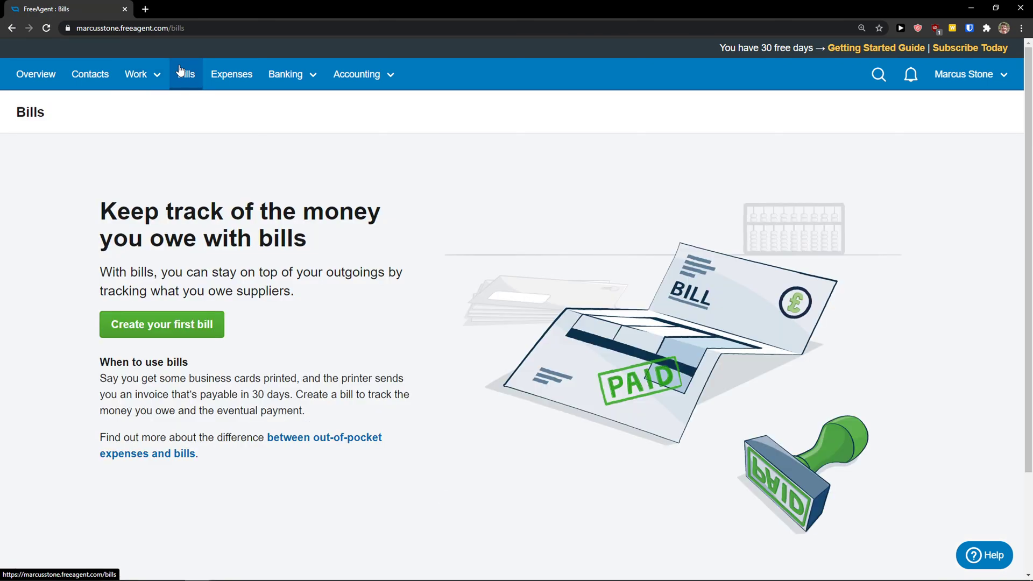
- Start the first bill, filling in its reference and $100 total value
left_click(200, 325)
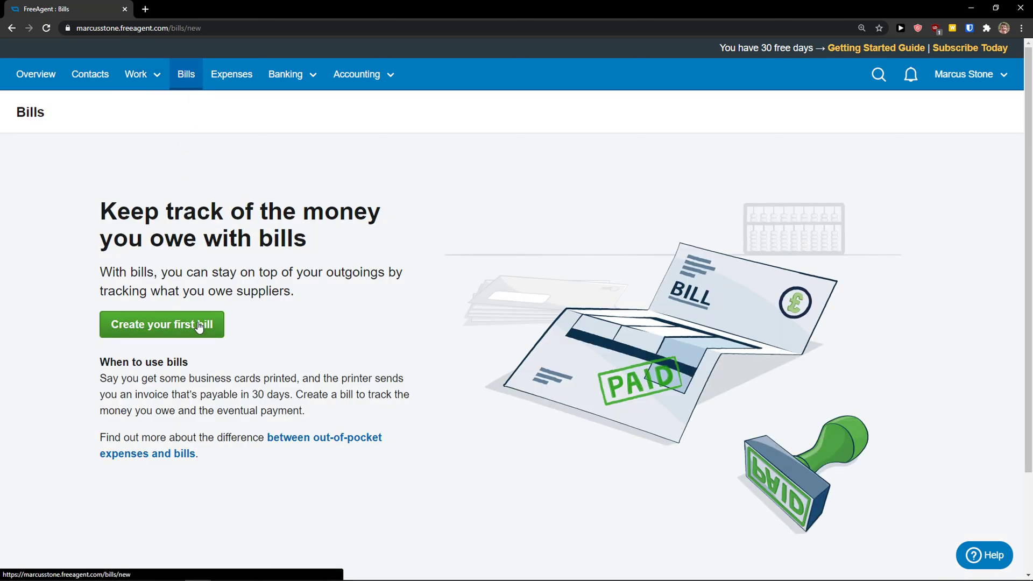
scroll(134, 295, "down", 1)
scroll(145, 291, "up", 1)
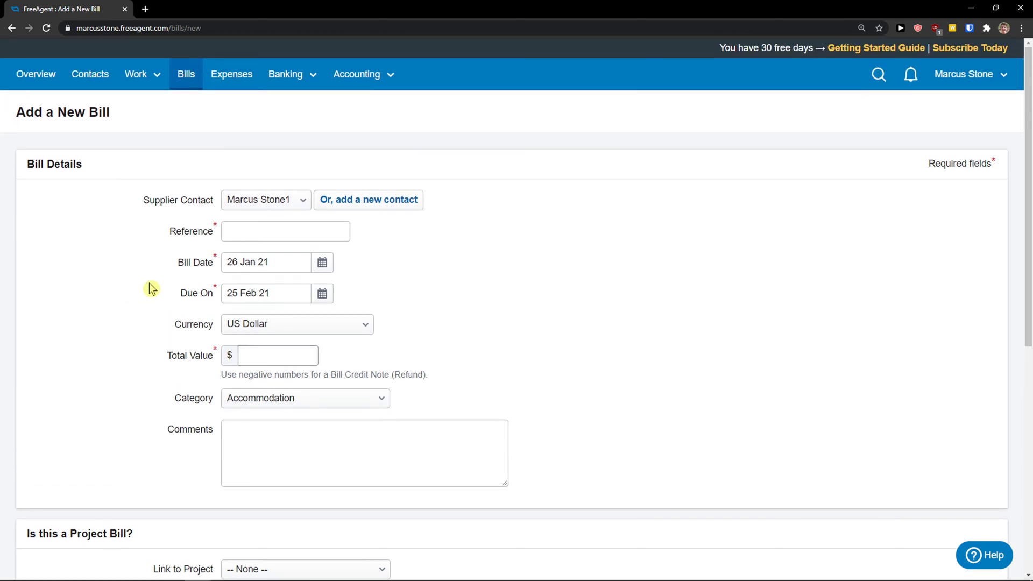
left_click(254, 233)
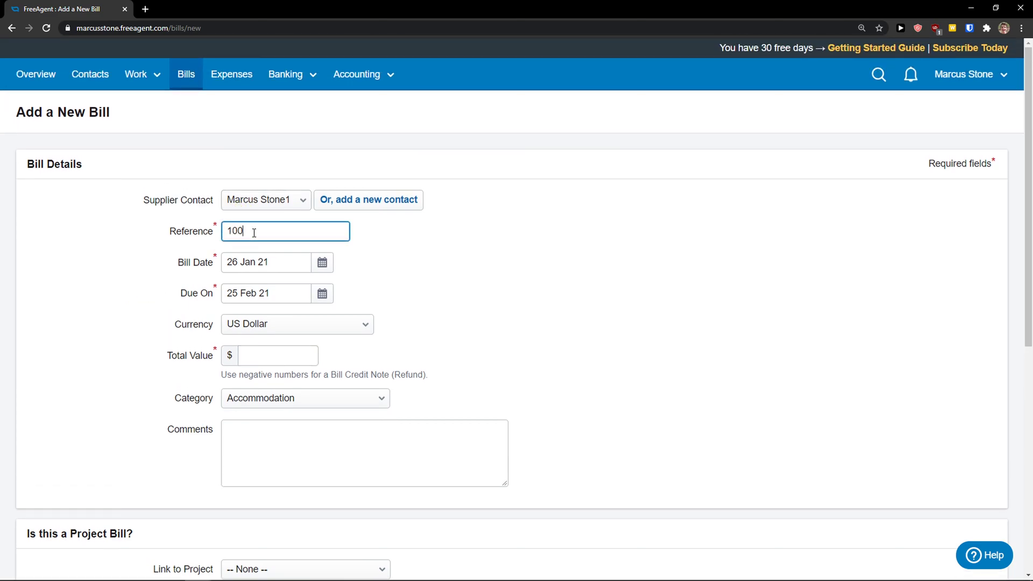
scroll(205, 295, "down", 1)
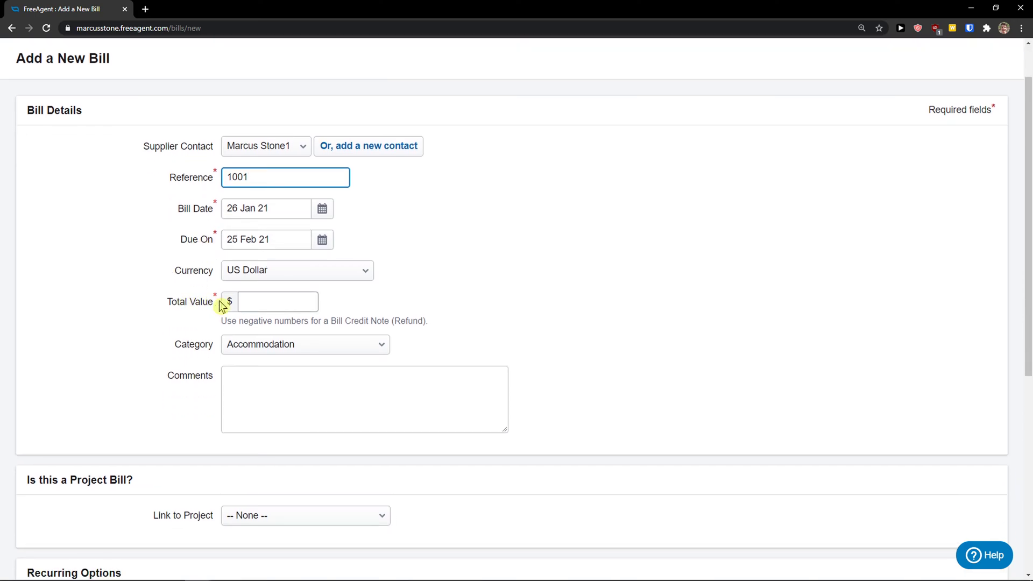
left_click(250, 303)
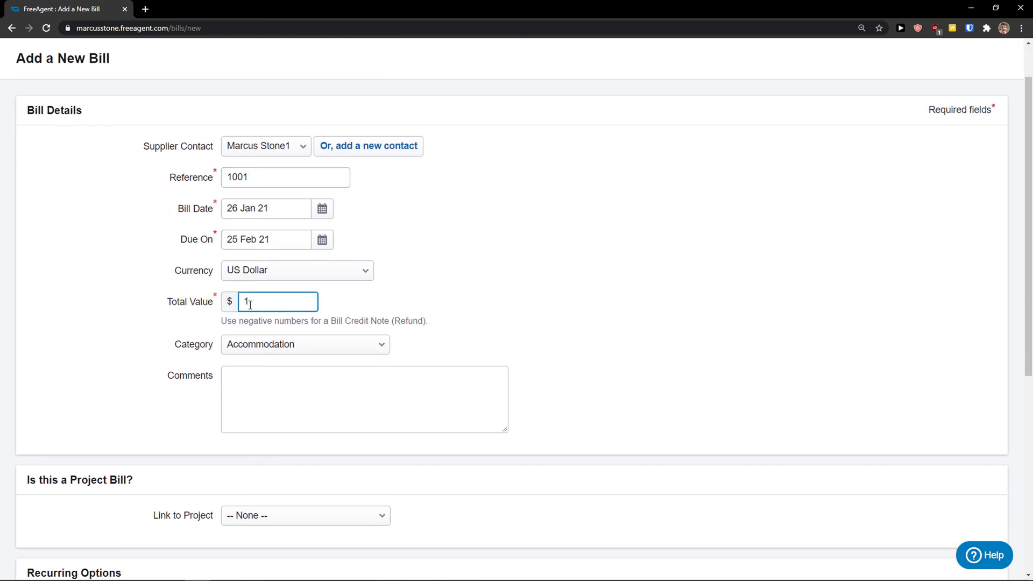
- Set the bill category to Accommodation and link it to the Freeagent project
left_click(250, 348)
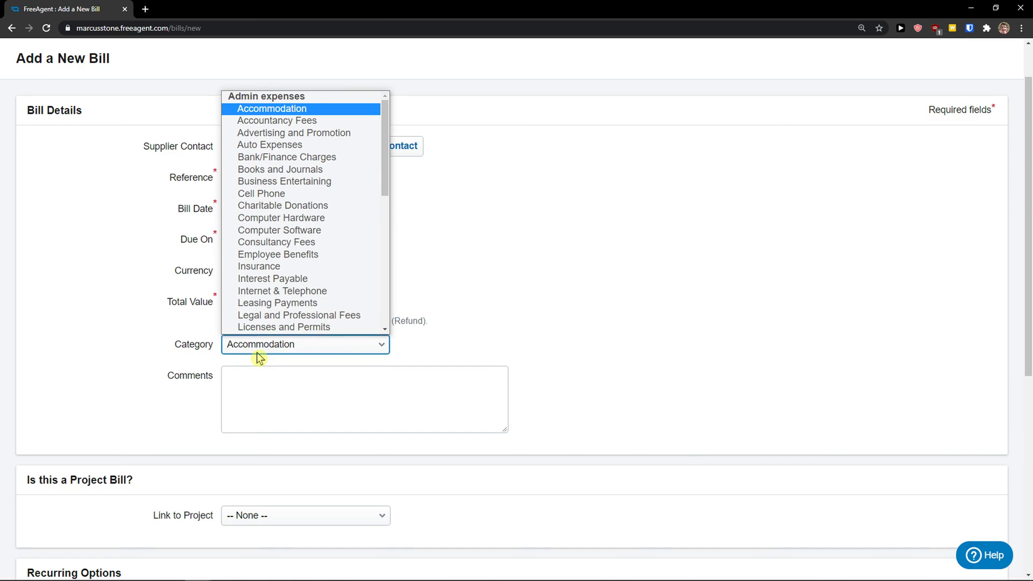
scroll(260, 302, "down", 1)
left_click(162, 319)
scroll(162, 315, "down", 3)
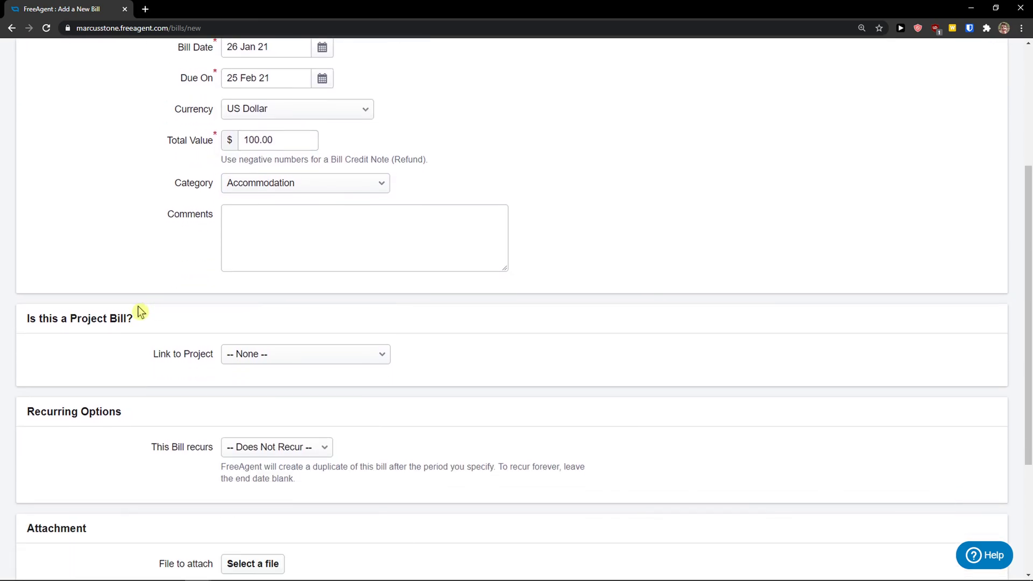
left_click(260, 355)
left_click(258, 384)
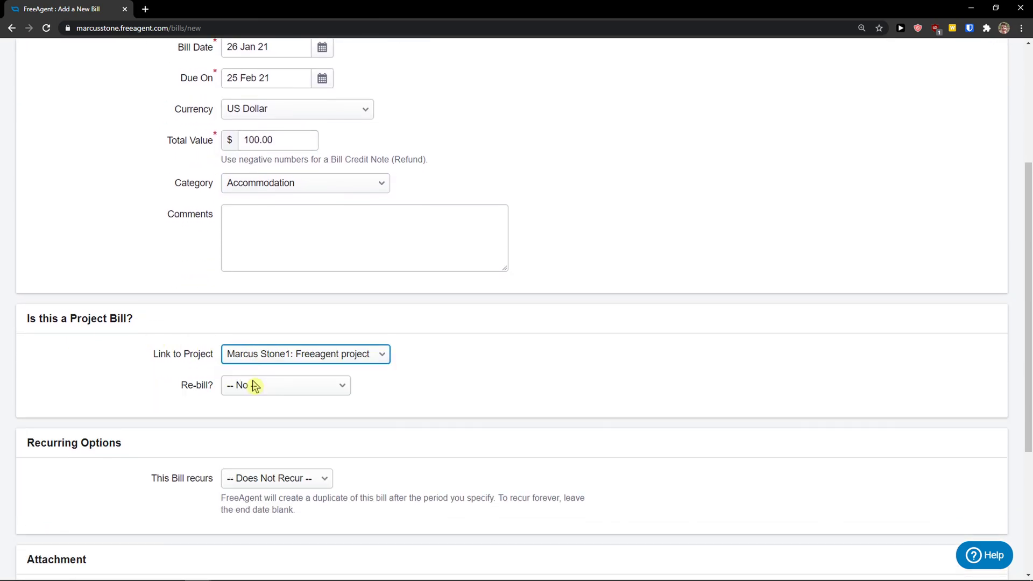
scroll(155, 358, "down", 1)
scroll(162, 355, "down", 1)
- Leave re-billing at No and non-recurring, then save the bill as Bill 1001
left_click(258, 336)
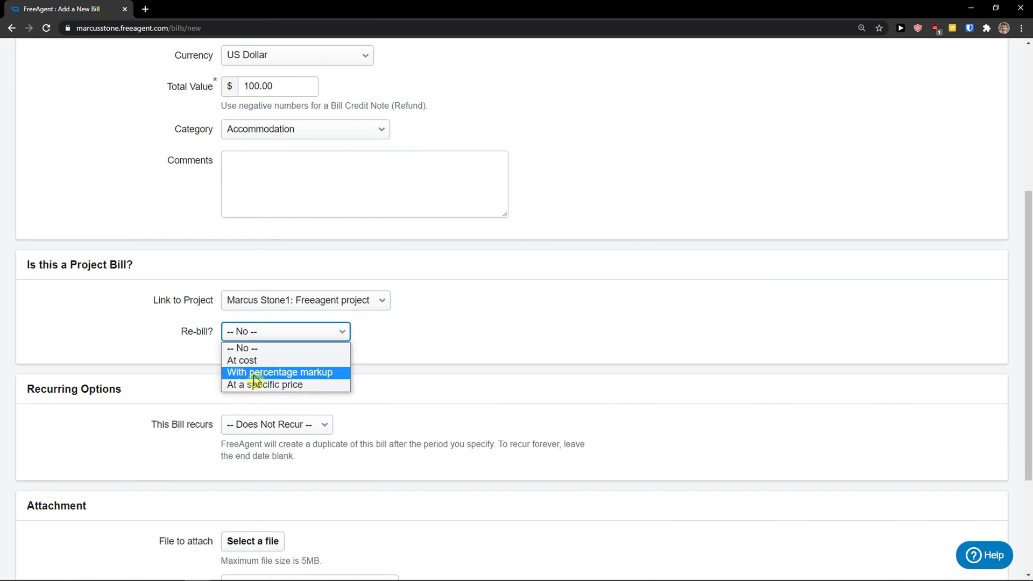
left_click(157, 344)
scroll(155, 346, "down", 2)
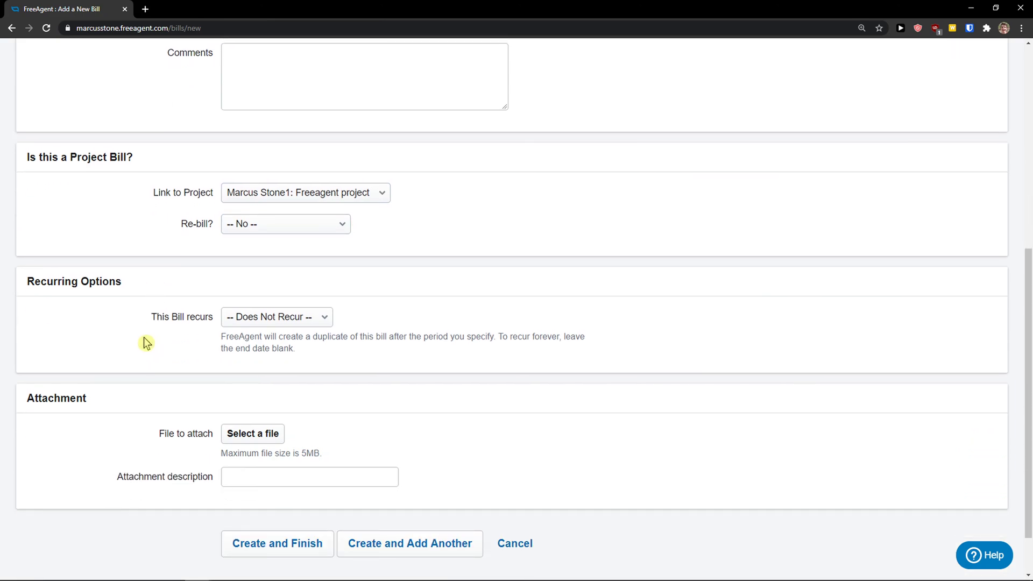
left_click(254, 321)
left_click(253, 323)
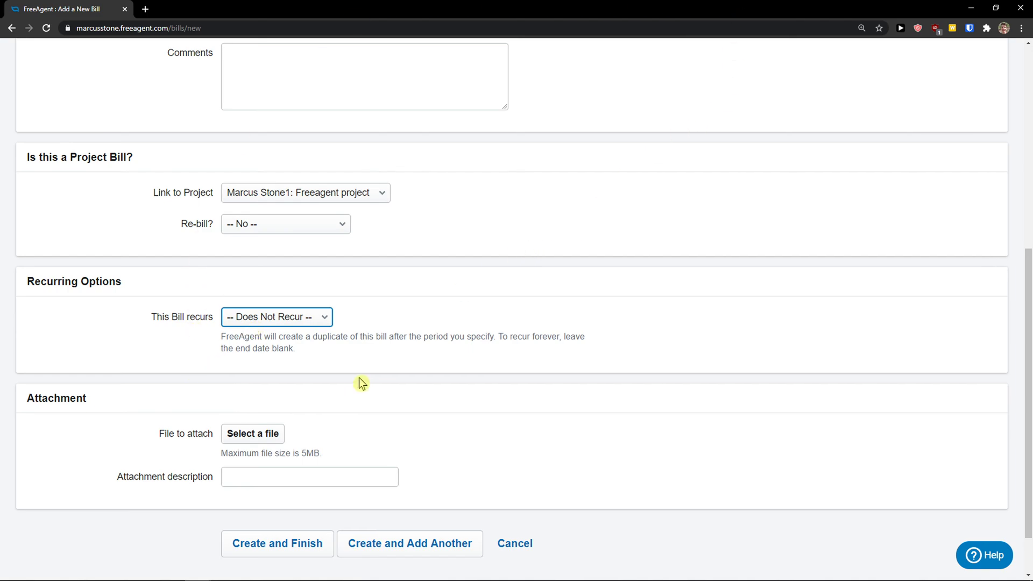
left_click(288, 543)
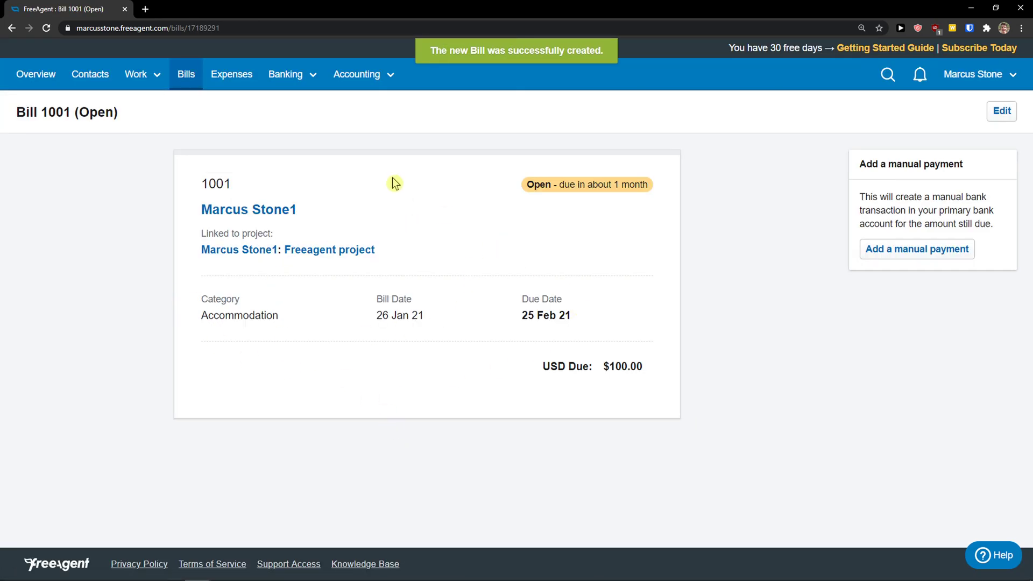
- Start a new out-of-pocket expense, keeping its type as Payment
left_click(226, 74)
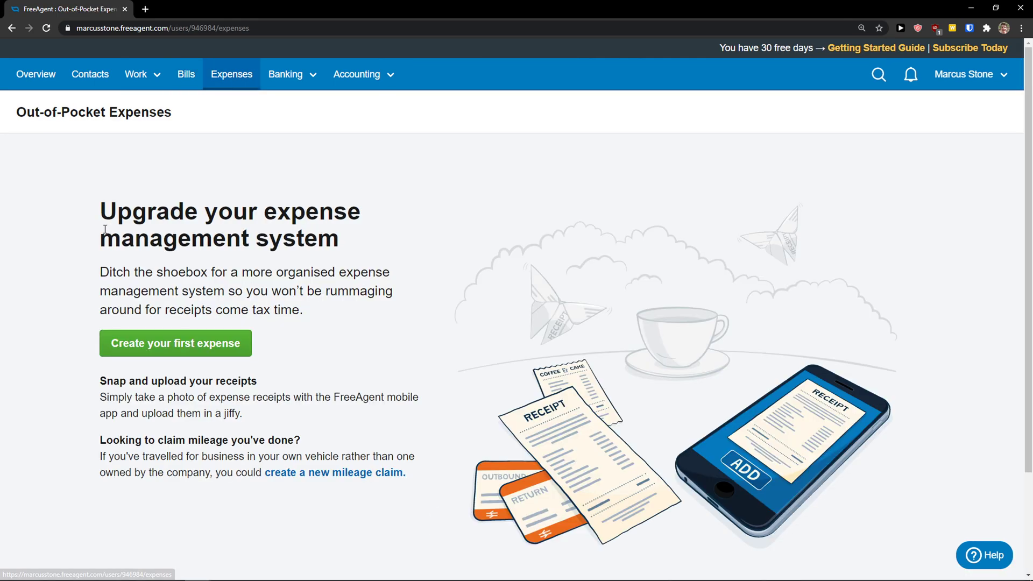
scroll(67, 229, "down", 1)
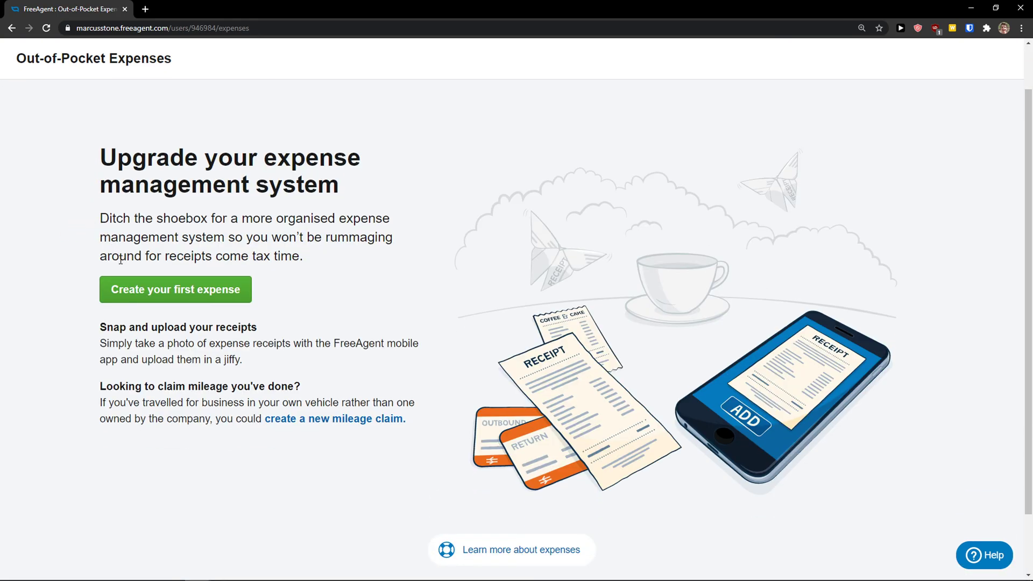
left_click(124, 294)
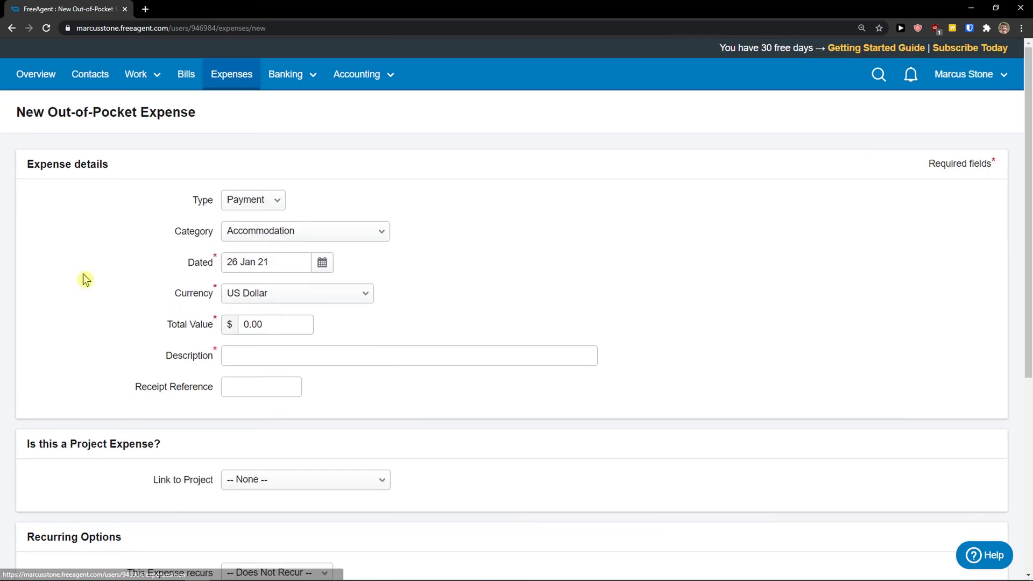
left_click(238, 200)
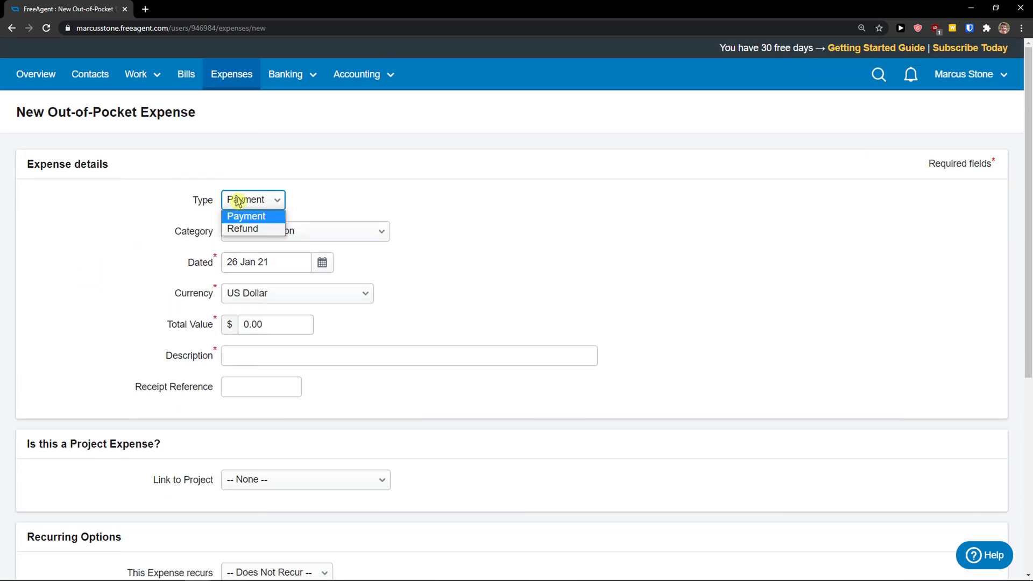
left_click(239, 200)
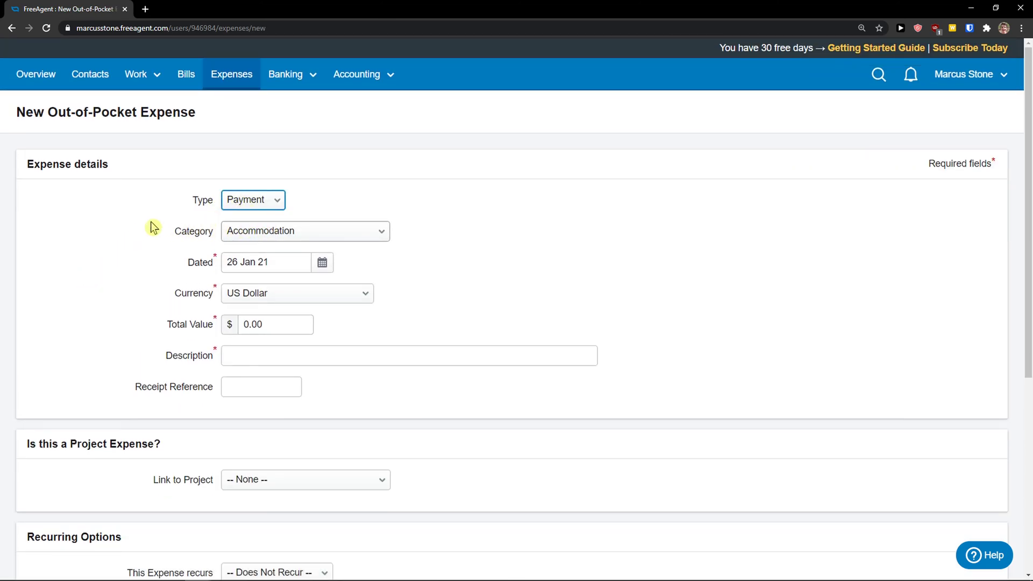
scroll(153, 228, "down", 1)
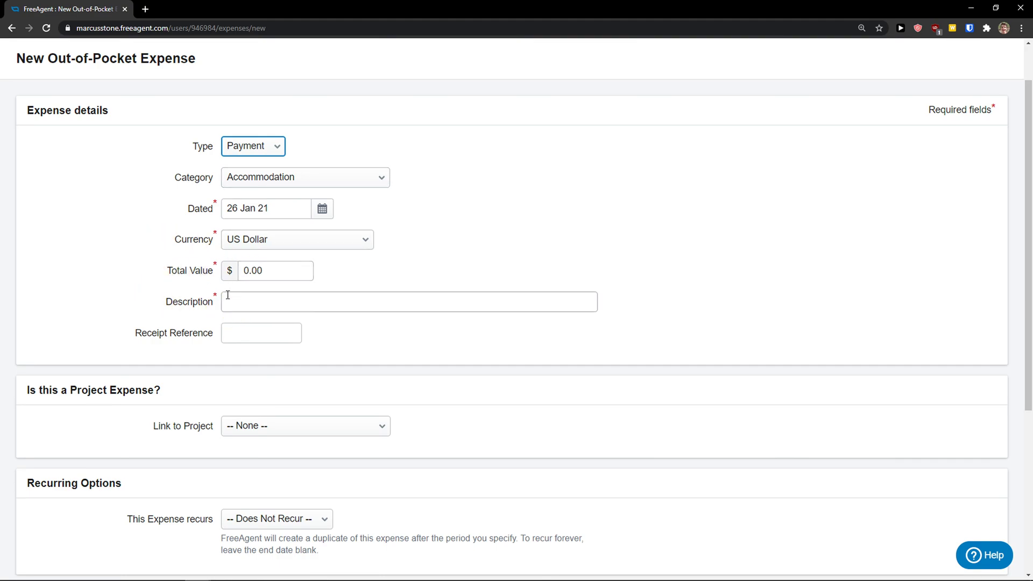
scroll(148, 293, "down", 3)
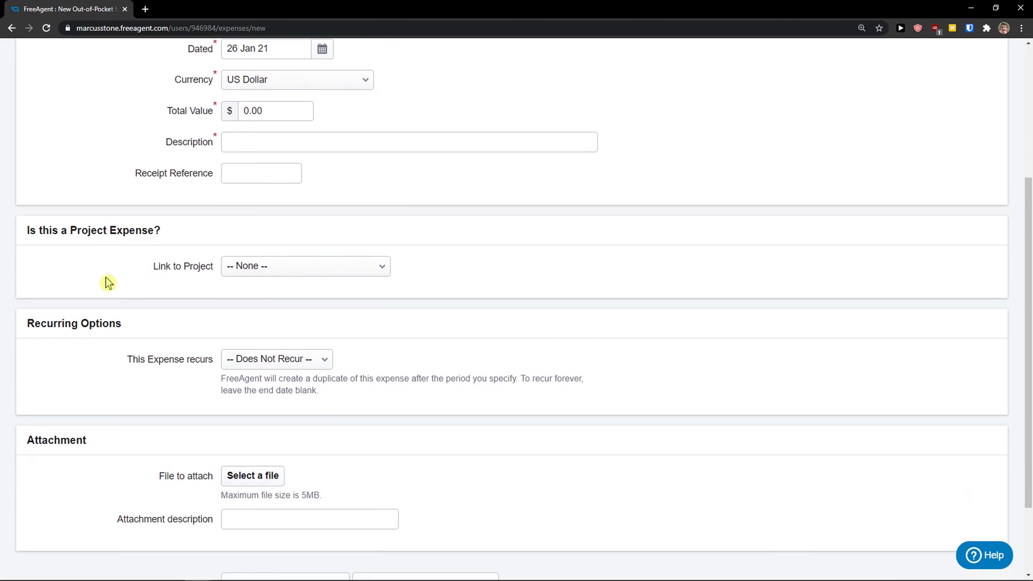
- Link the expense to the Freeagent project
left_click(278, 270)
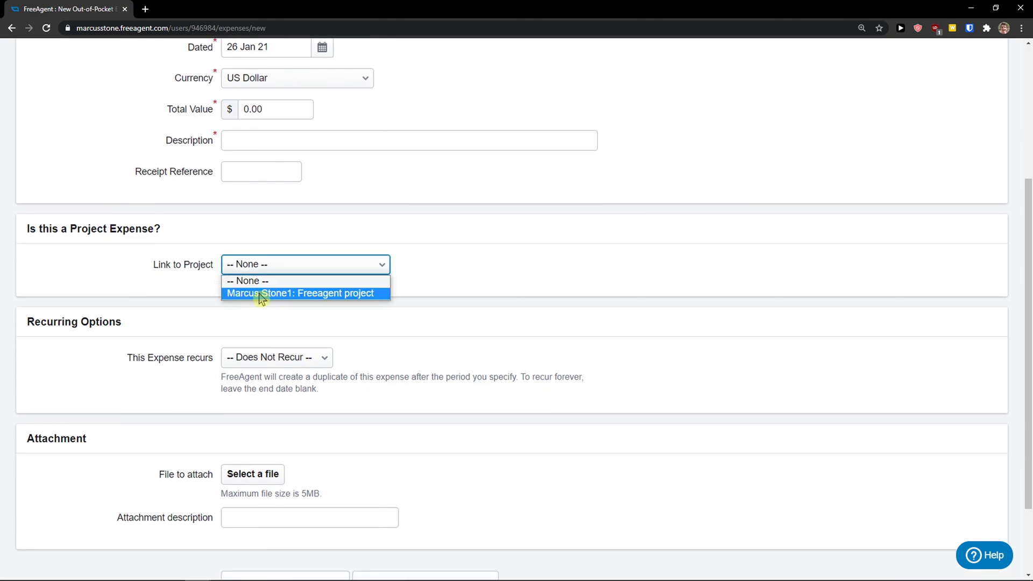
left_click(260, 295)
scroll(202, 269, "down", 1)
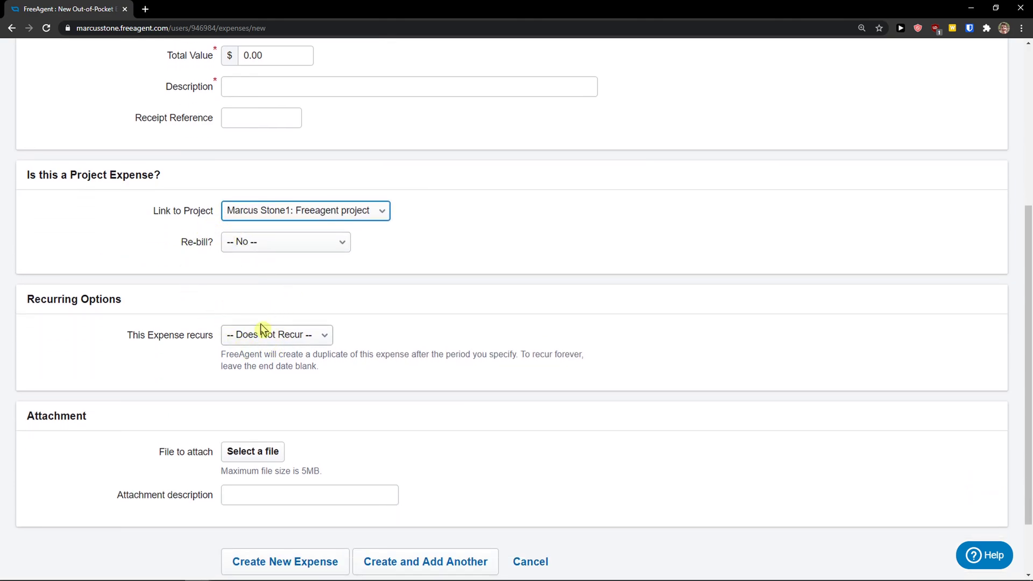
scroll(231, 267, "down", 2)
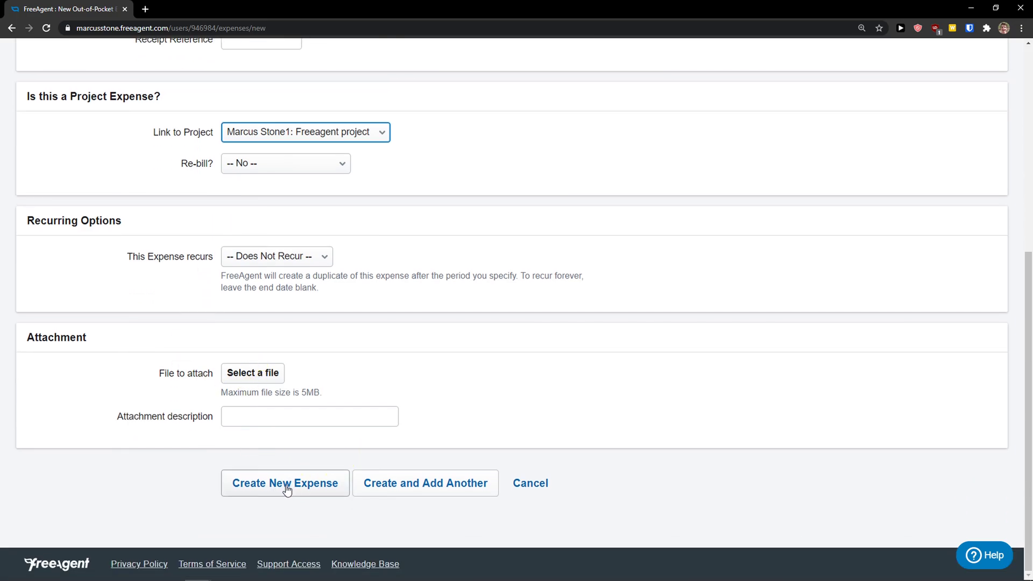
scroll(357, 404, "up", 6)
scroll(357, 396, "down", 6)
- Enter a total of 50 with description 'expense', save the expense and dismiss the popup
left_click(296, 494)
scroll(323, 349, "down", 1)
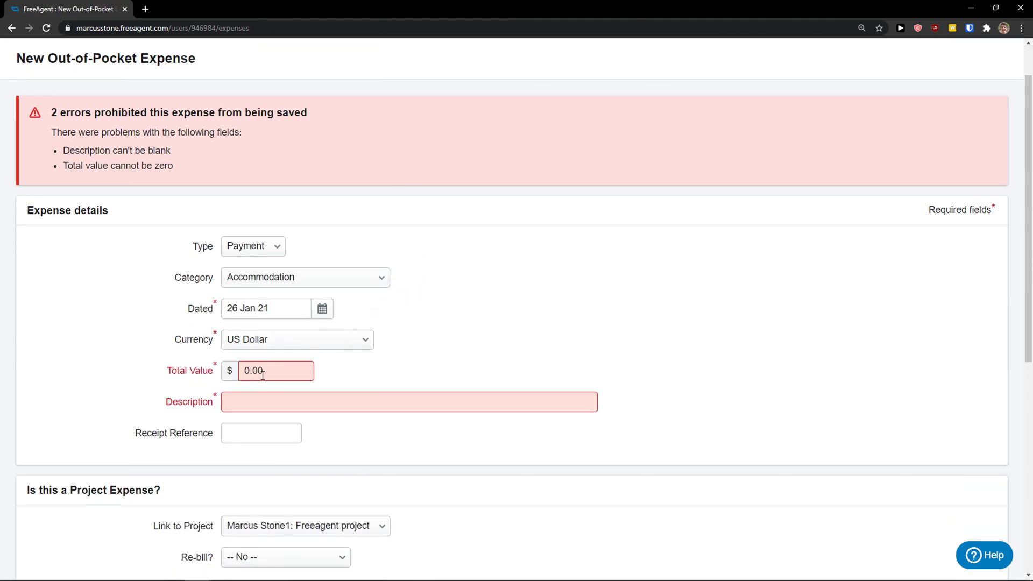
double_click(263, 375)
left_click(264, 406)
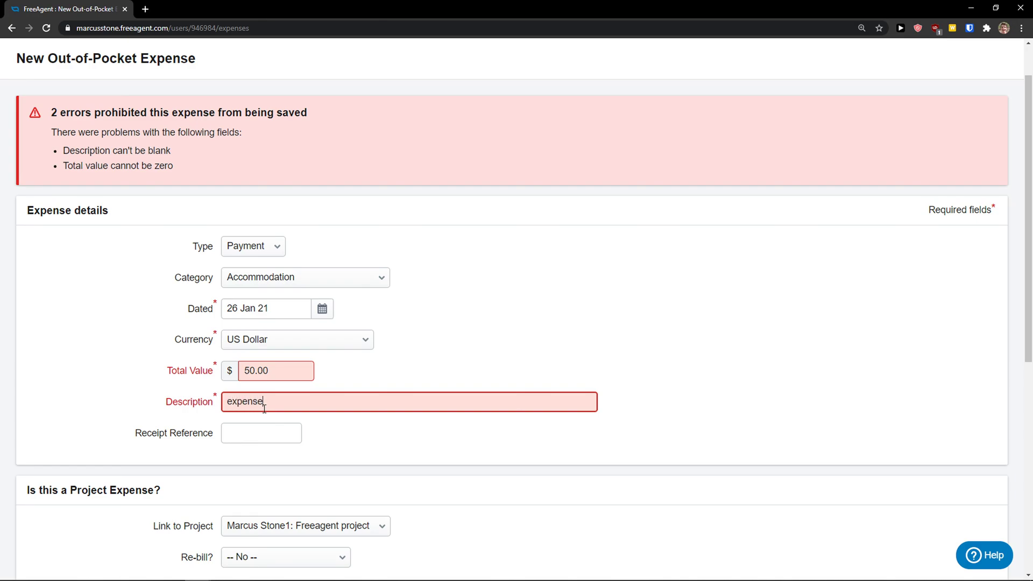
scroll(251, 425, "down", 7)
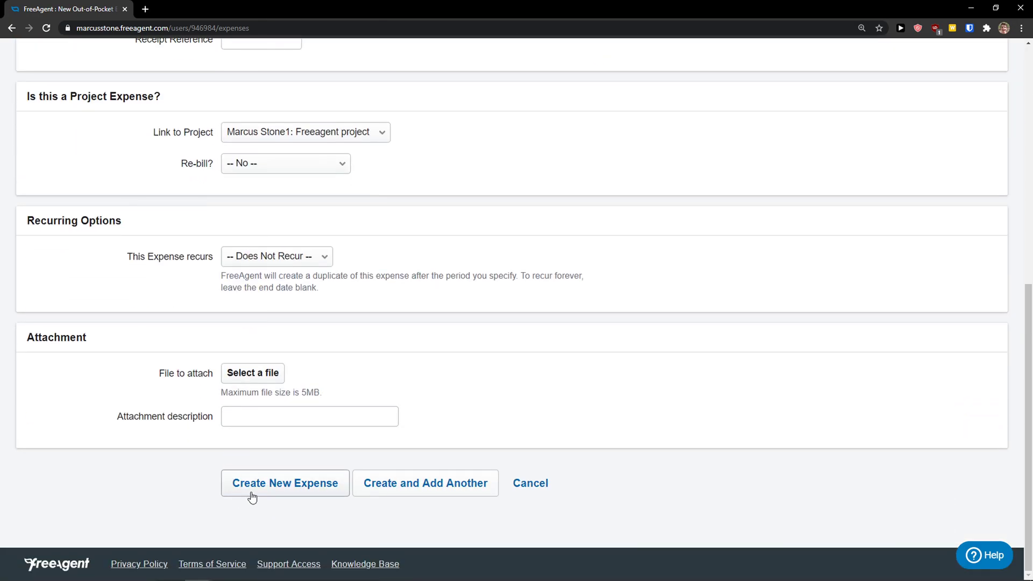
left_click(252, 495)
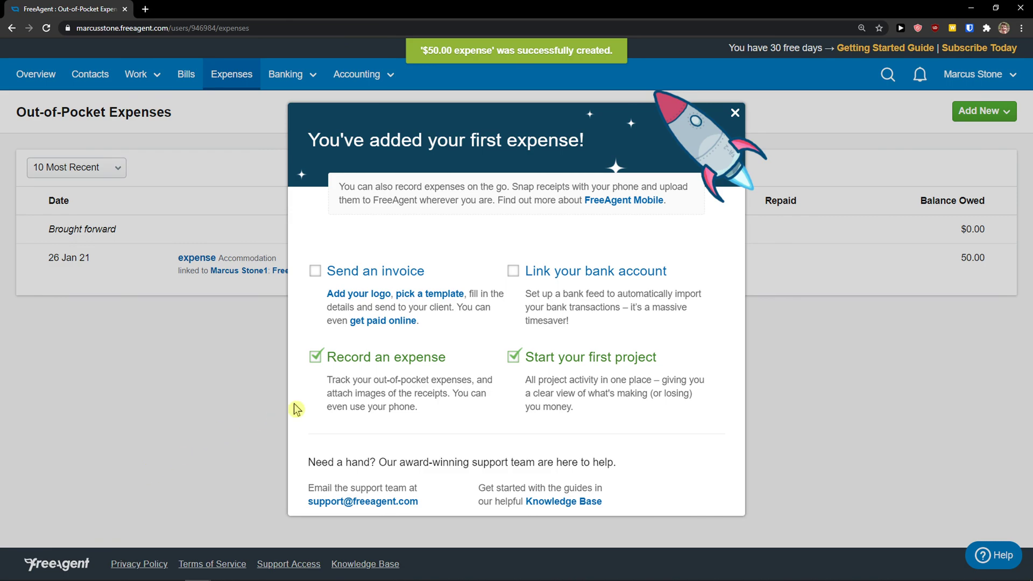
left_click(735, 113)
- View the Business Checking Account's unexplained transactions, then all its transactions
mouse_move(295, 84)
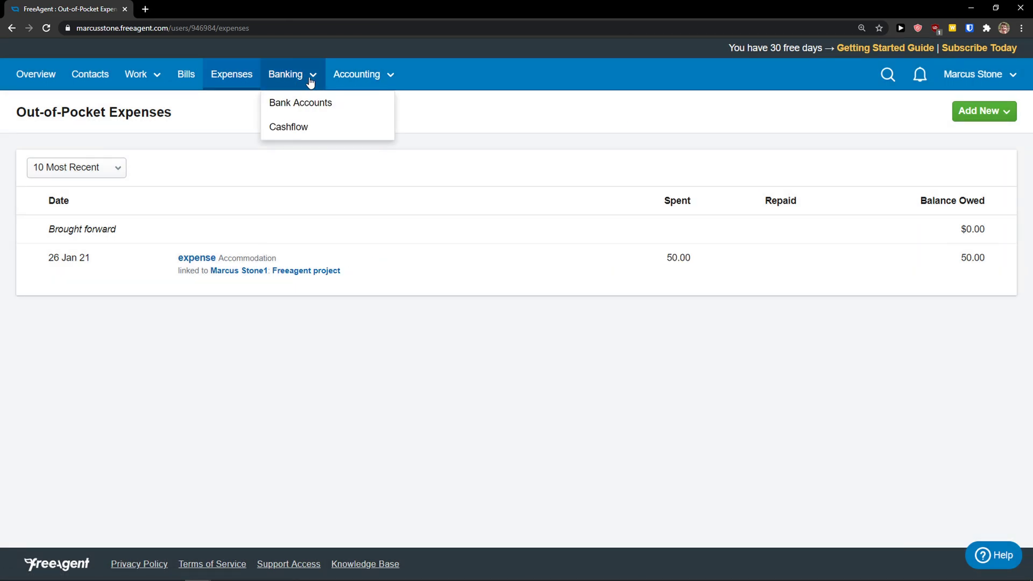
left_click(314, 108)
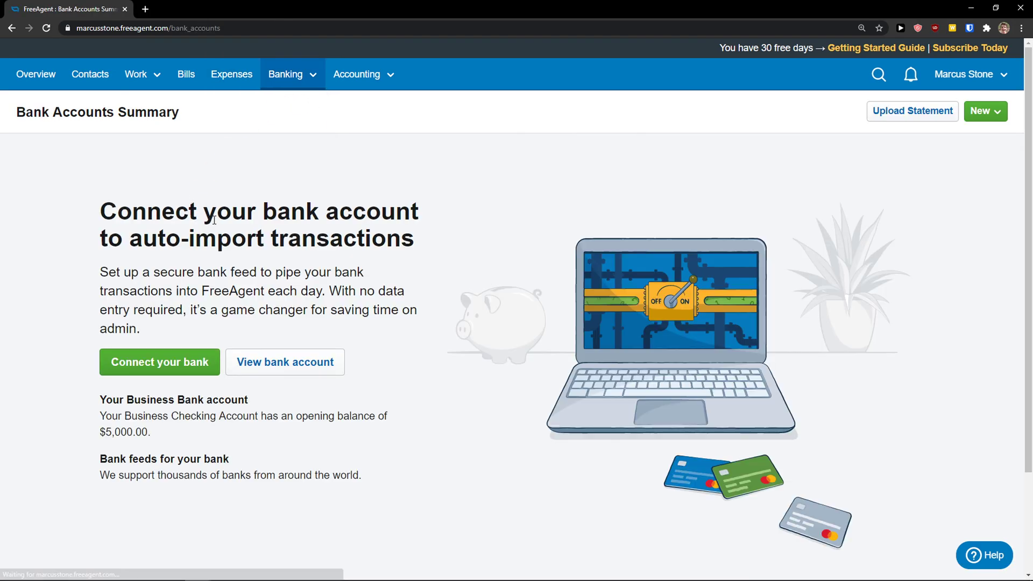
left_click(260, 362)
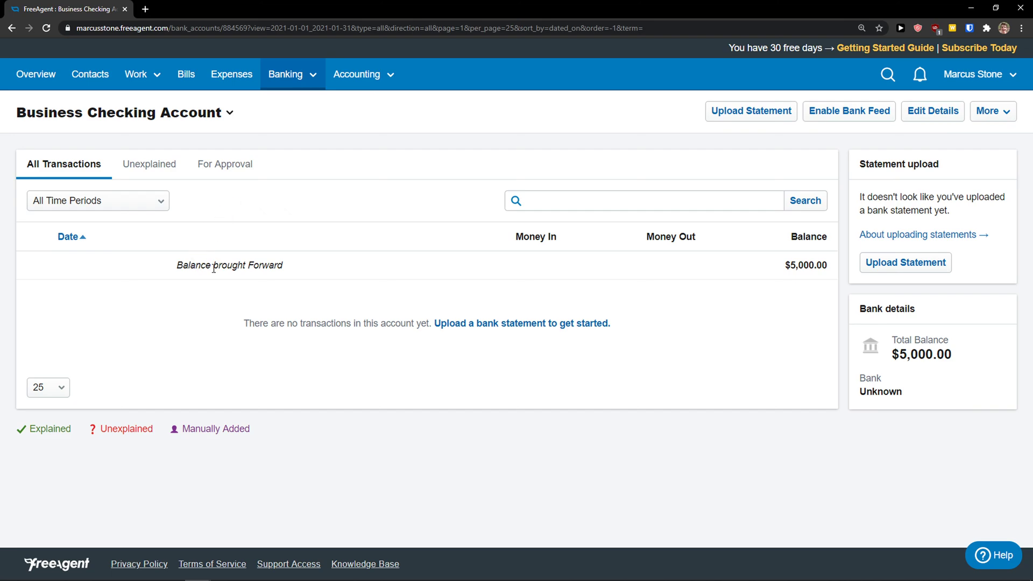
left_click(163, 179)
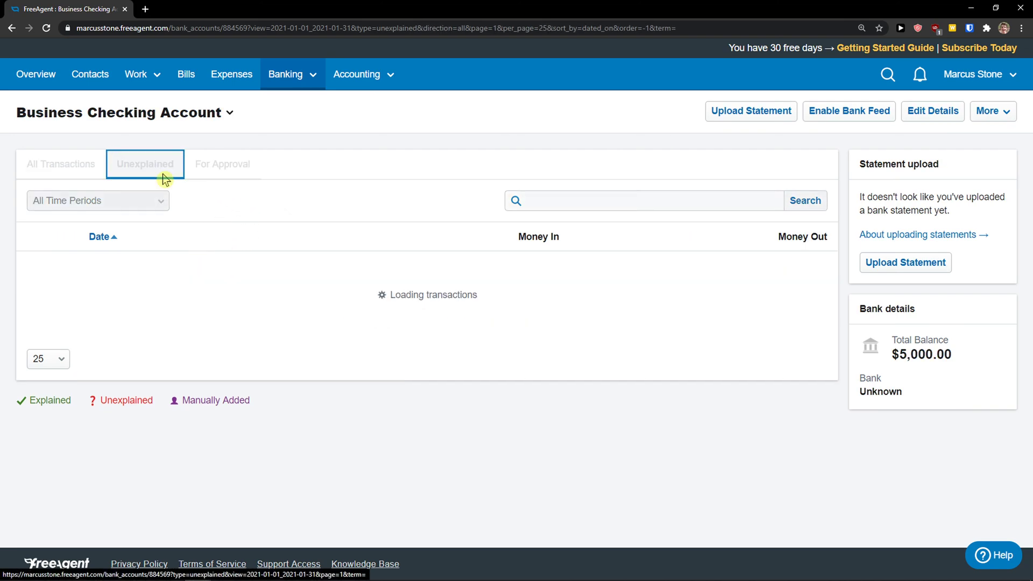
left_click(63, 164)
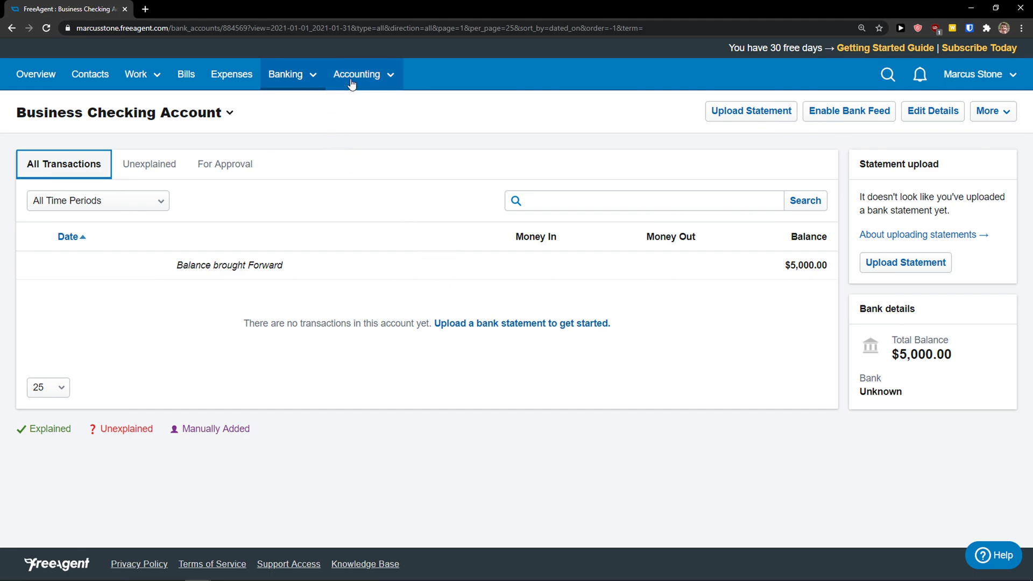
- Glance over the Accounting Reports page, then return to the Overview dashboard
mouse_move(350, 79)
left_click(354, 102)
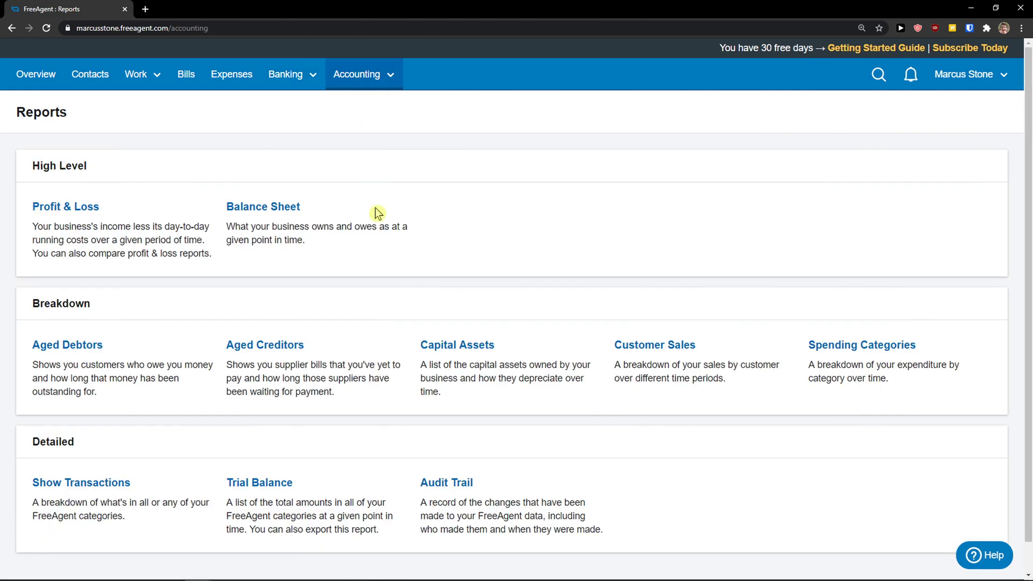
scroll(376, 210, "down", 1)
scroll(376, 210, "up", 1)
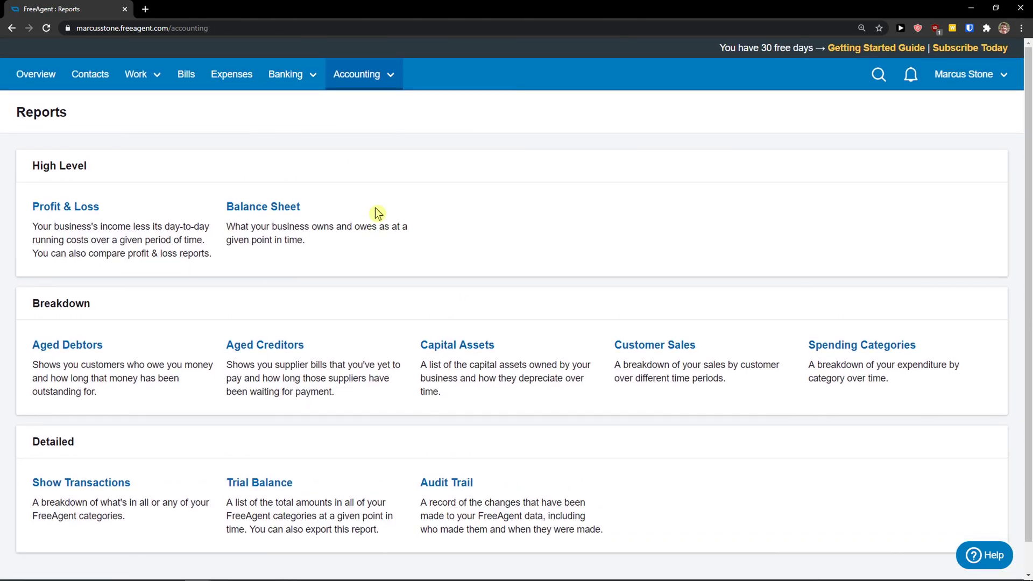
left_click(368, 83)
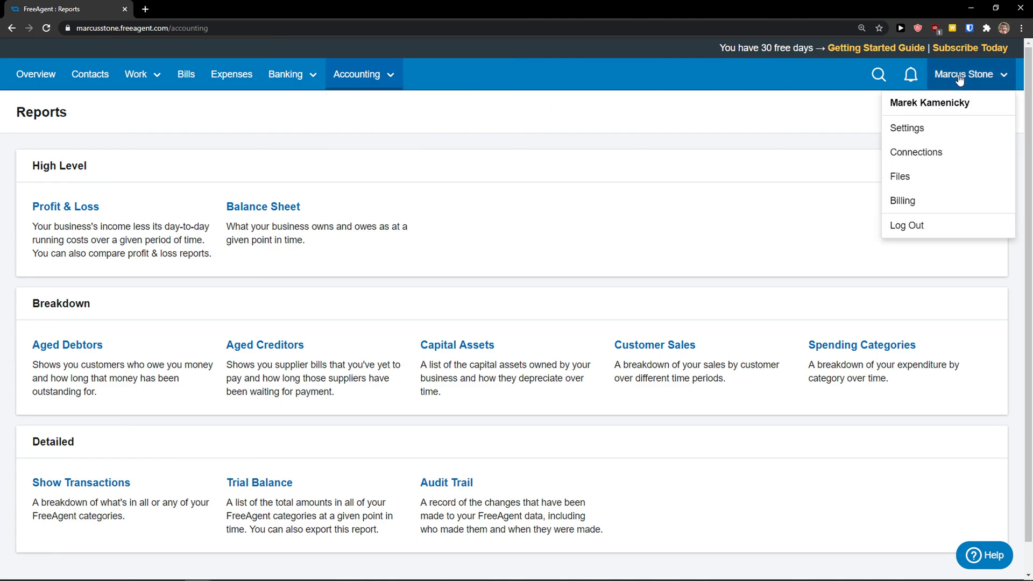
left_click(43, 85)
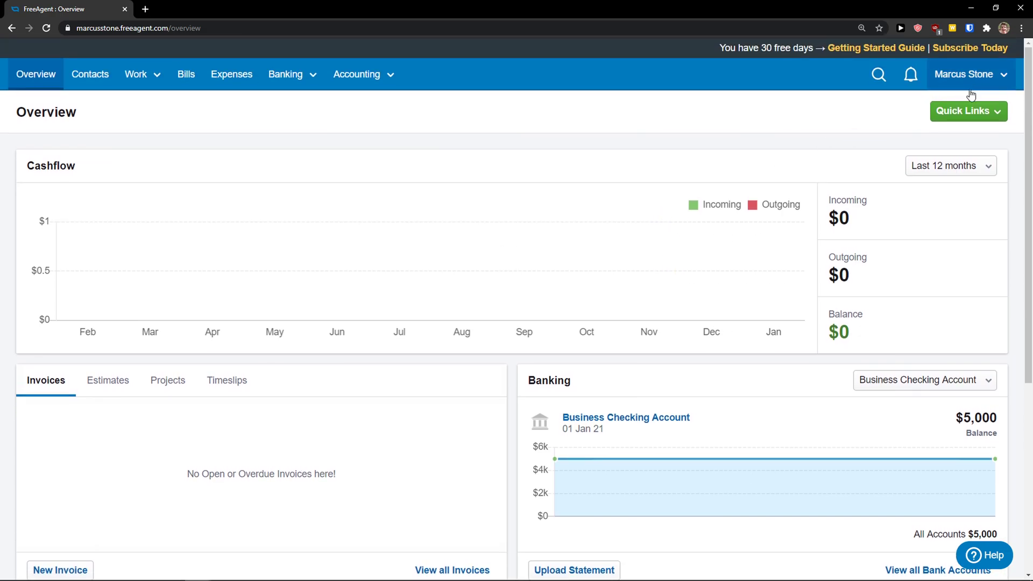
left_click(970, 116)
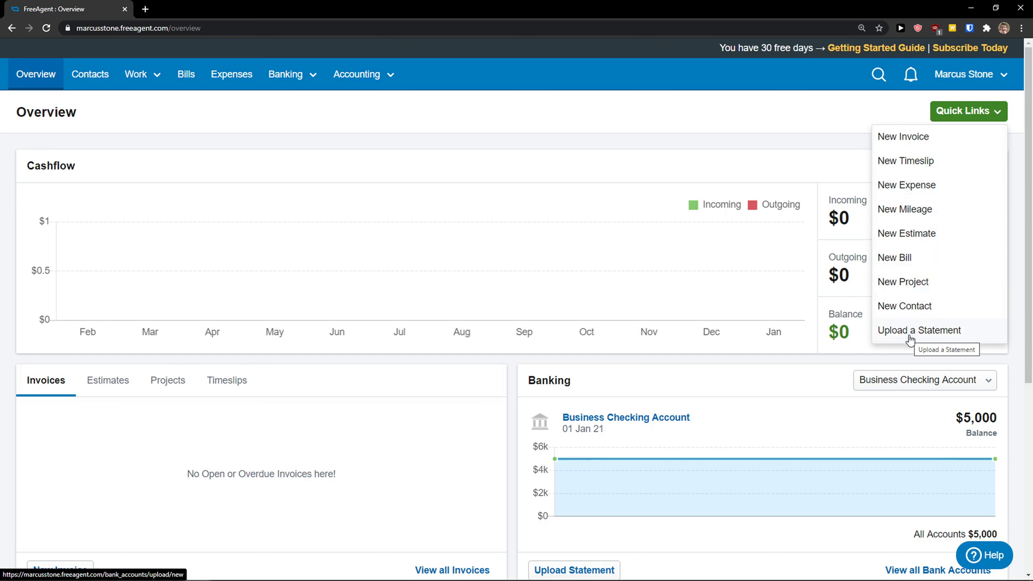
scroll(436, 215, "down", 1)
scroll(500, 261, "down", 2)
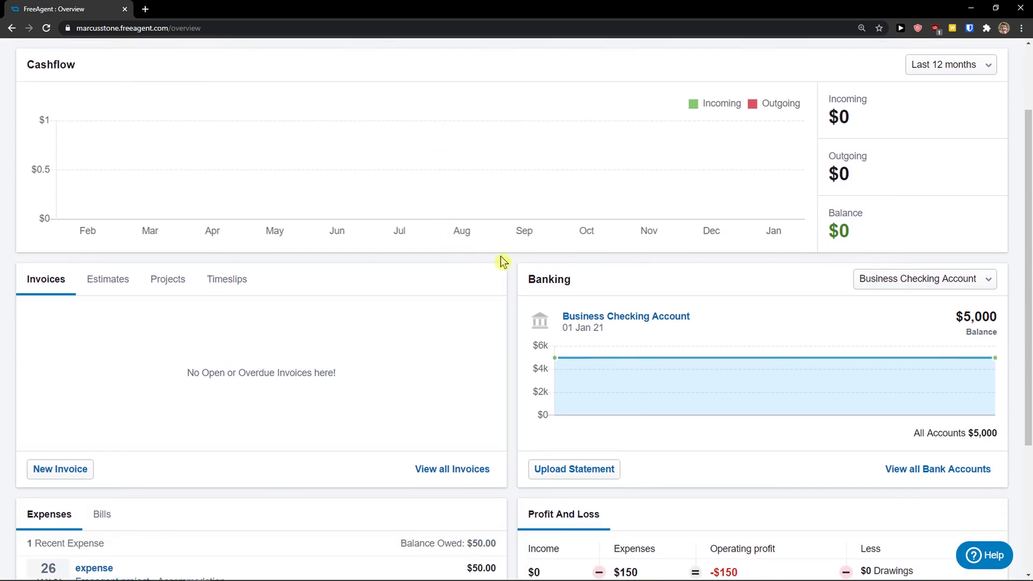
scroll(514, 263, "up", 3)
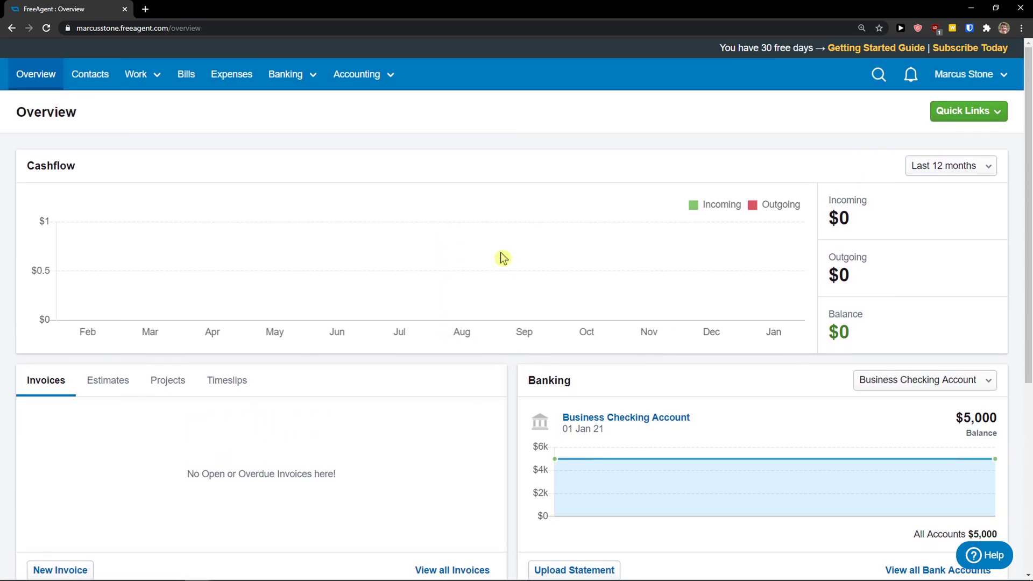